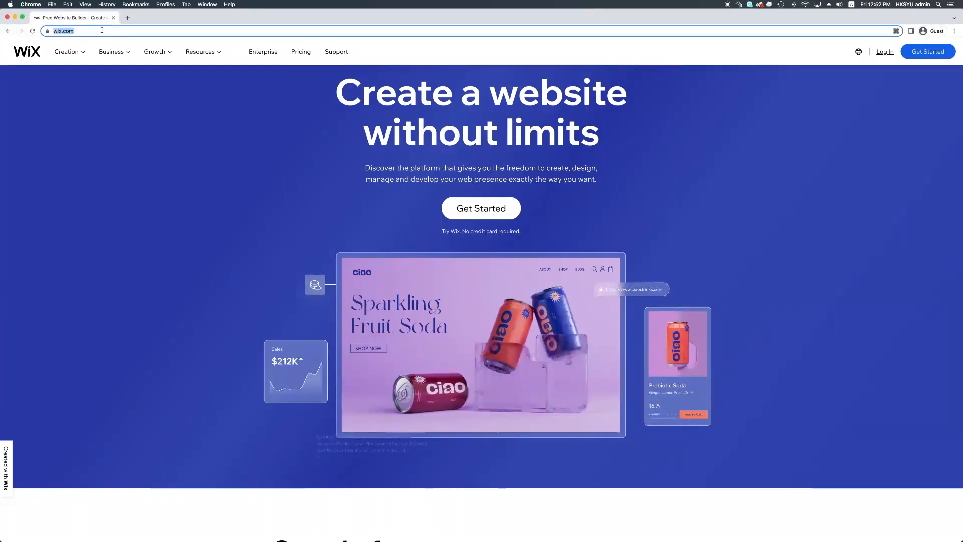
scroll(147, 135, "down", 1)
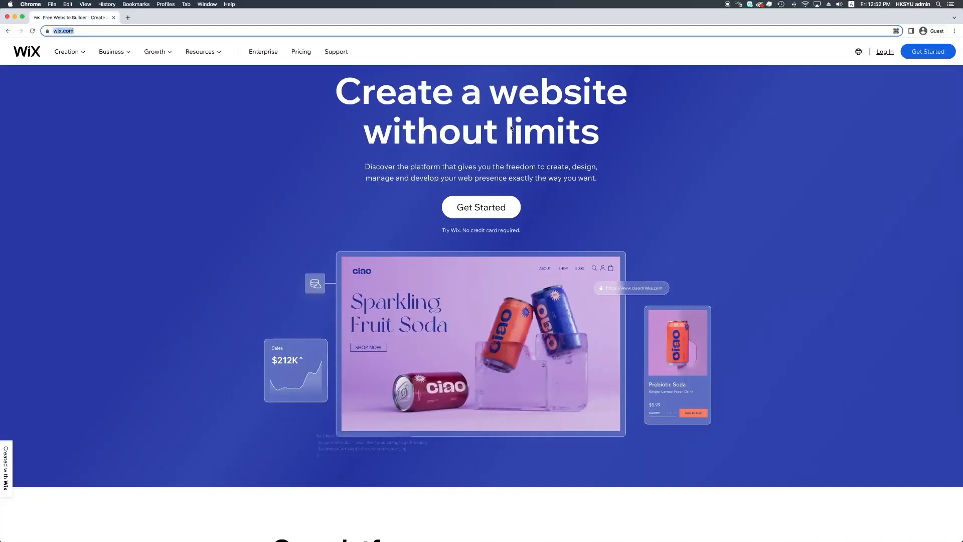
left_click(938, 55)
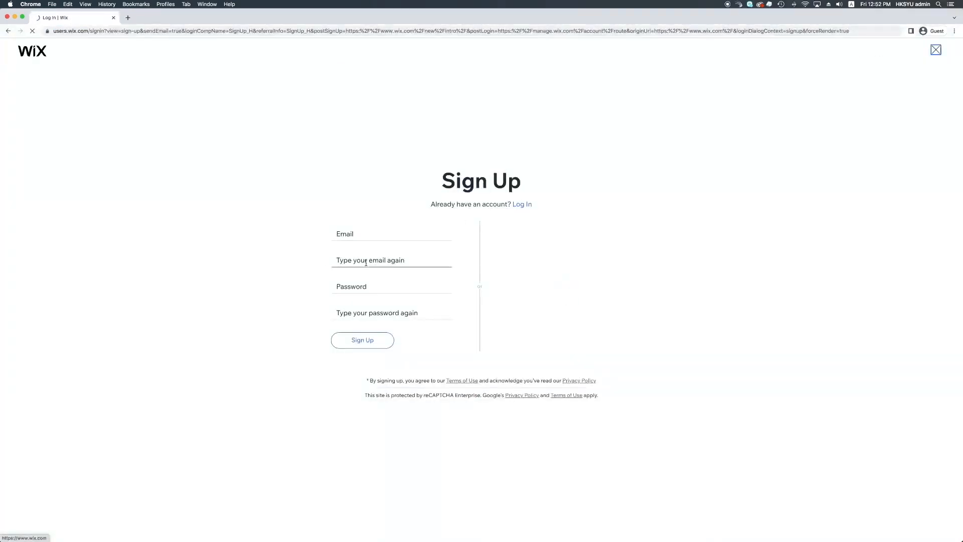
left_click(370, 234)
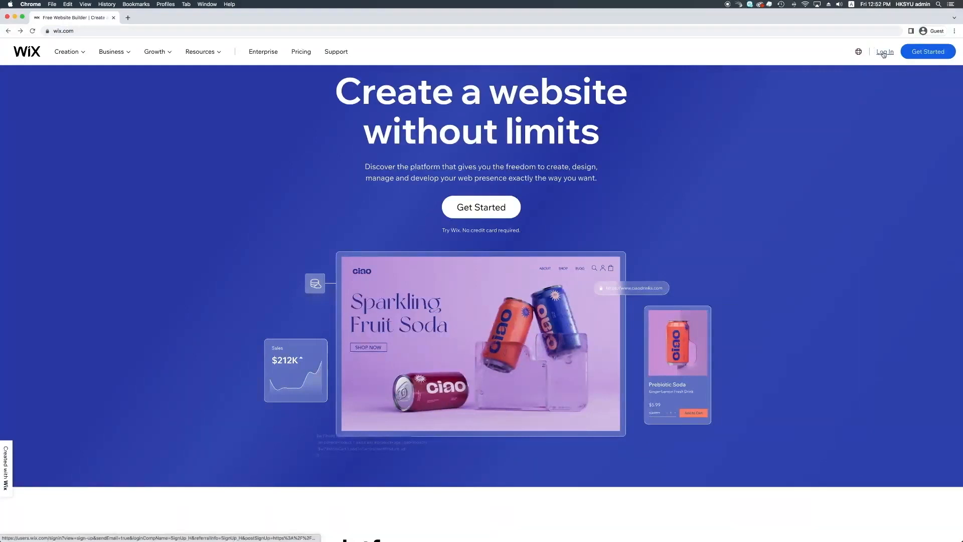
Open the log-in form for the existing account and enter the account's email address
left_click(884, 54)
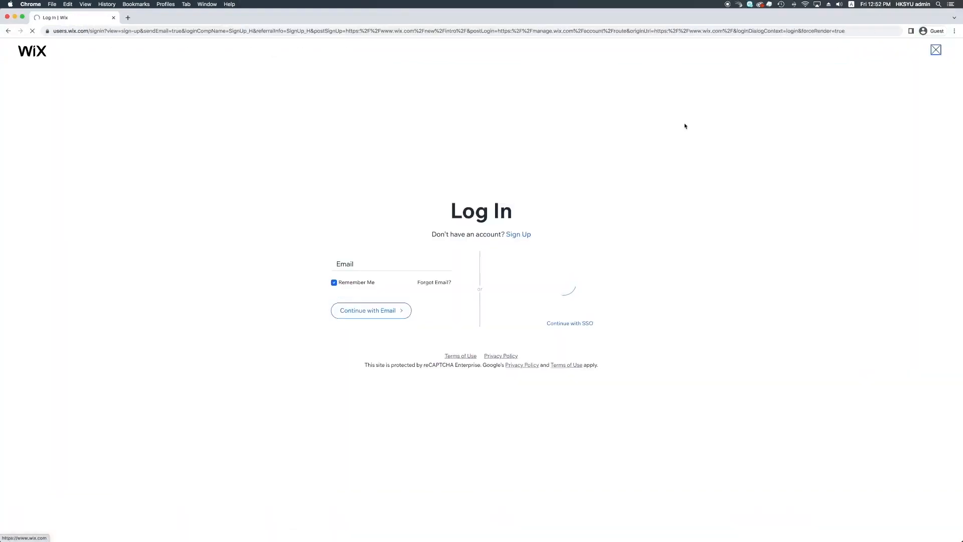
left_click(385, 266)
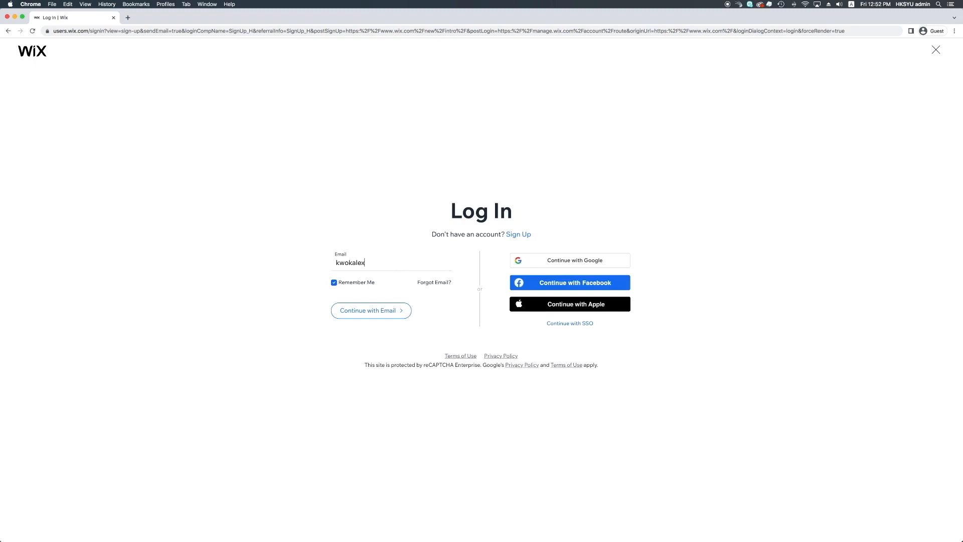
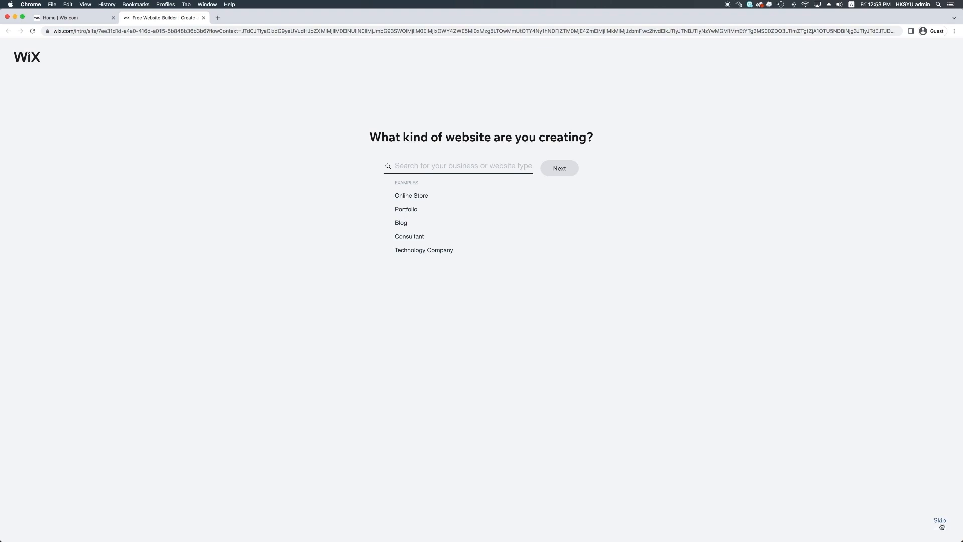
Skip the setup questions about the website type, the website name and the features to add
left_click(942, 522)
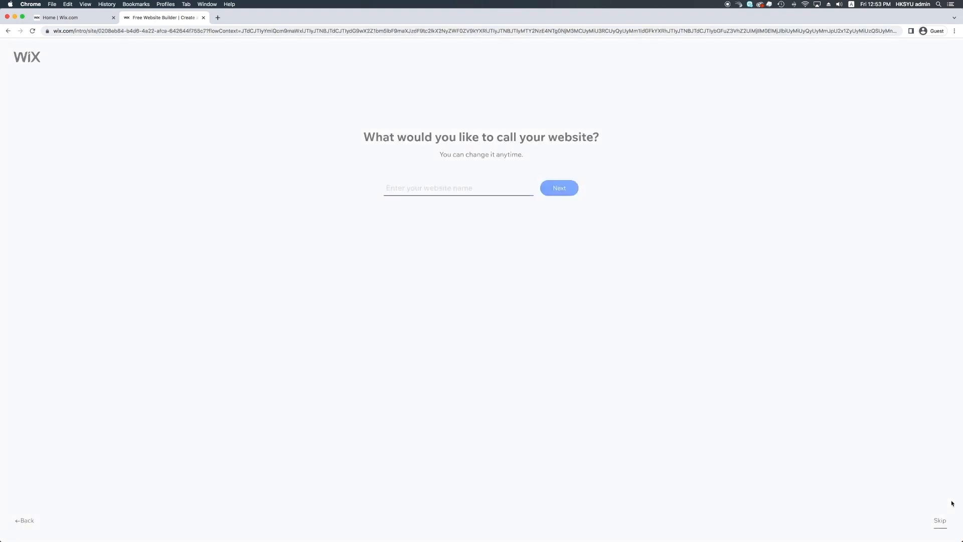
left_click(941, 520)
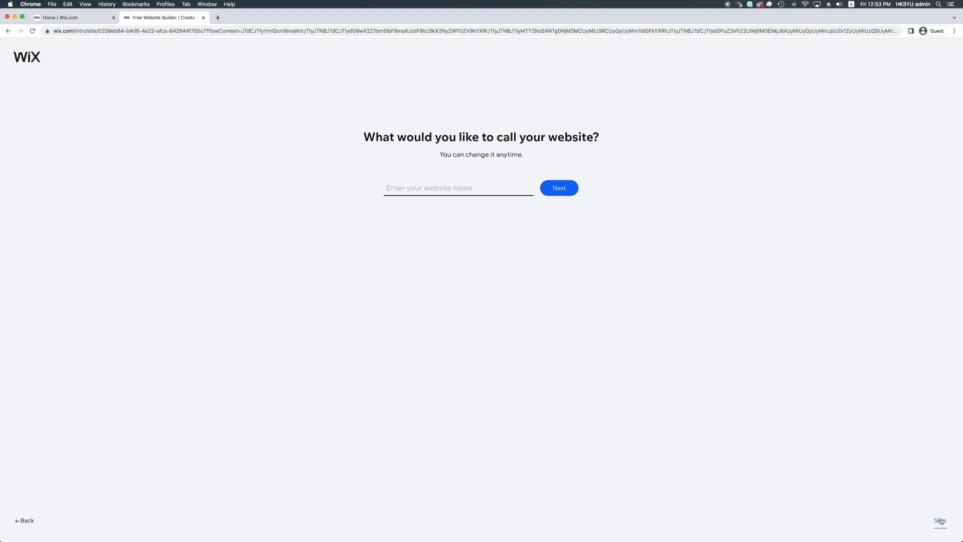
left_click(940, 521)
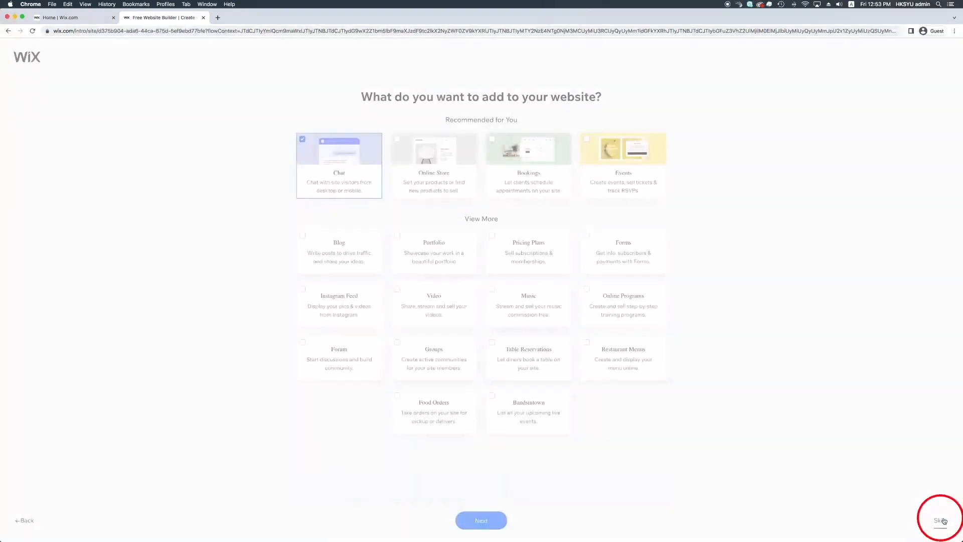
left_click(942, 520)
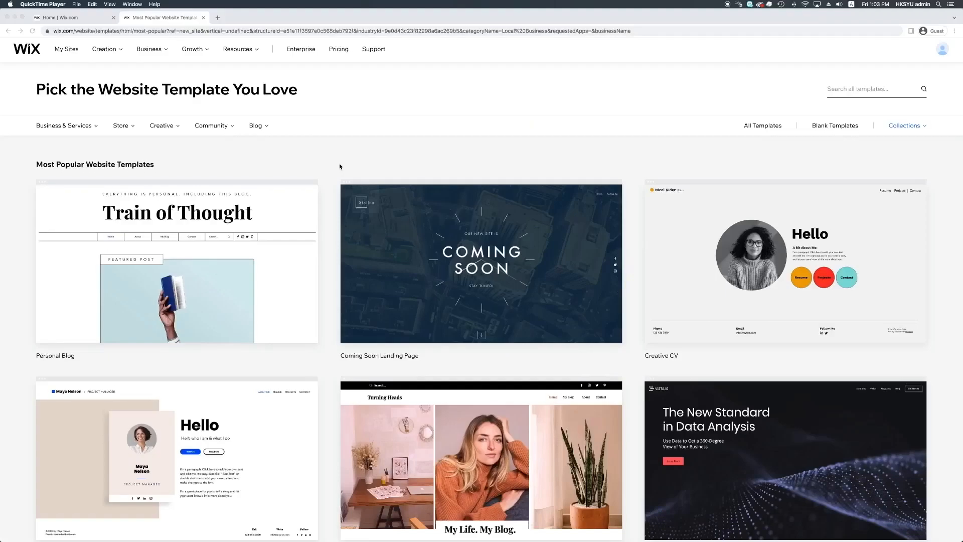
Search the website templates for "Product landing page" and open the TrackMate product landing page template for editing
scroll(340, 166, "down", 5)
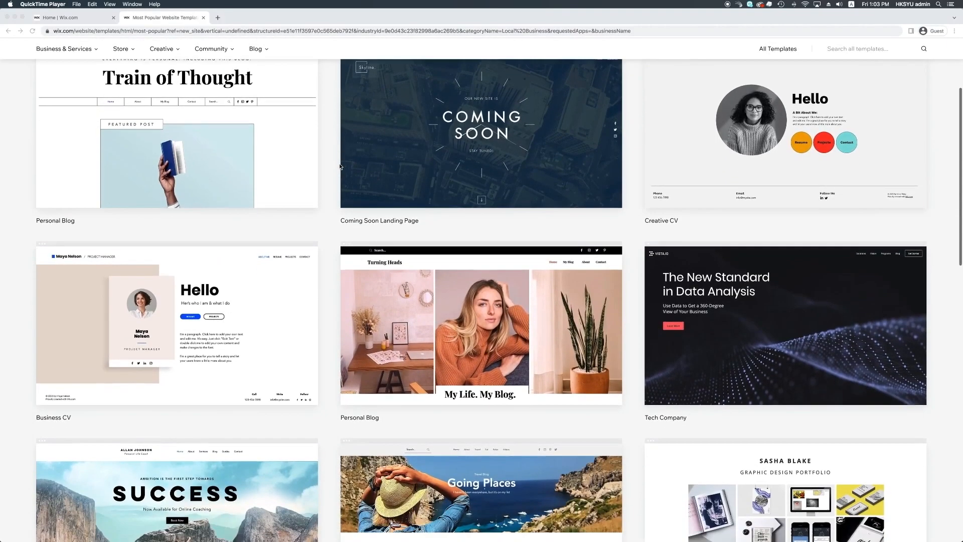
scroll(340, 167, "down", 6)
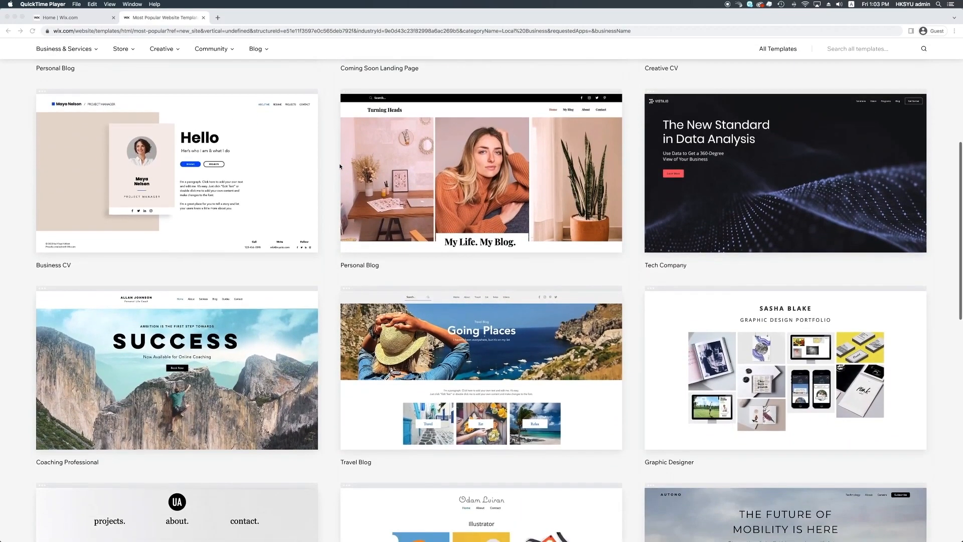
scroll(339, 163, "up", 11)
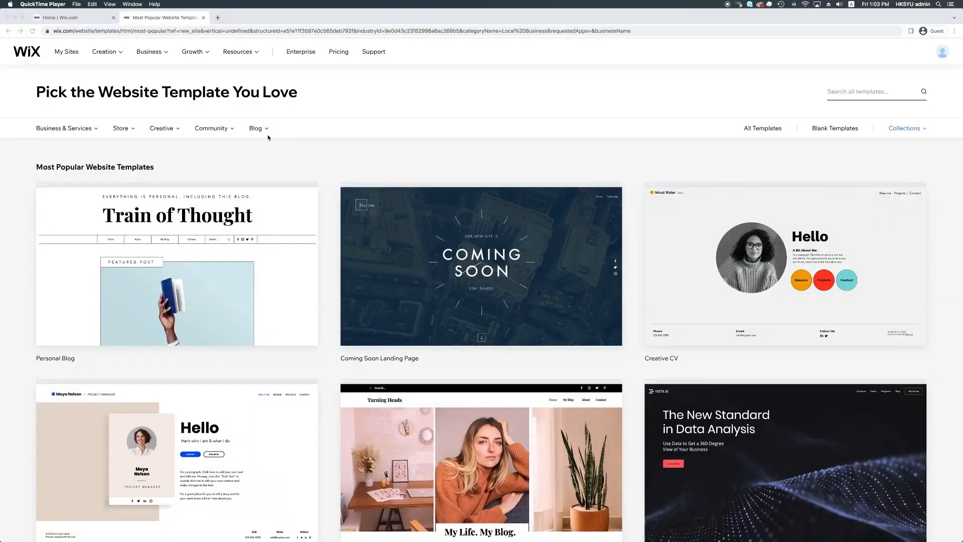
scroll(269, 138, "down", 1)
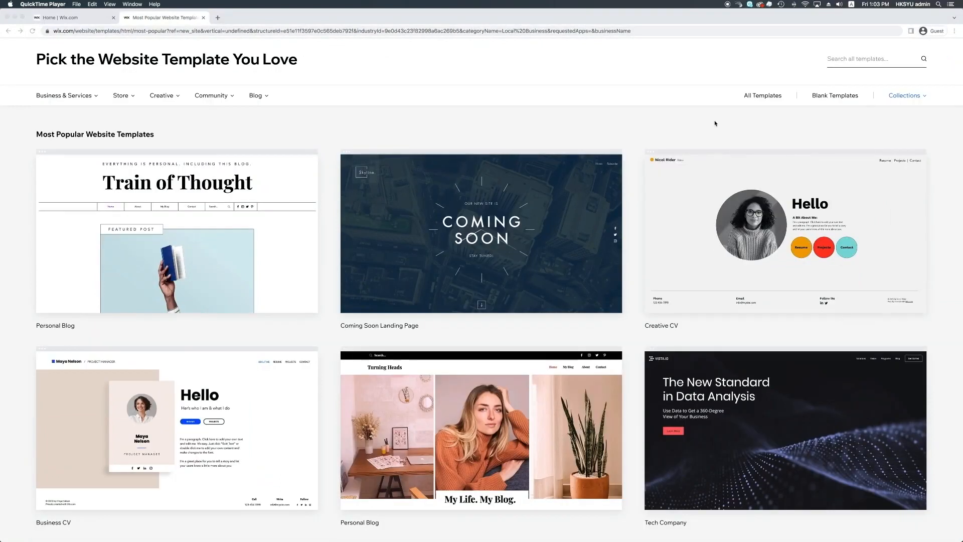
left_click(846, 62)
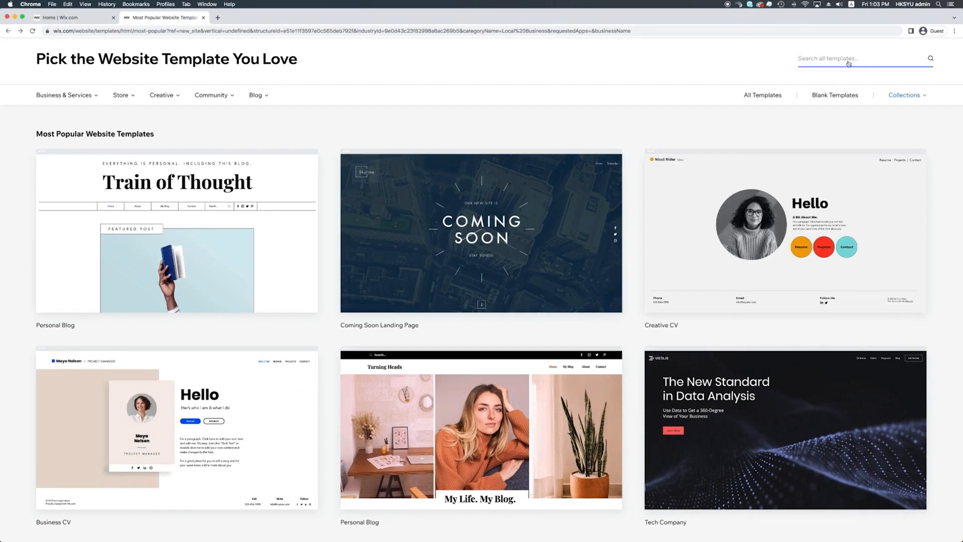
type("Product landing page")
key("Return")
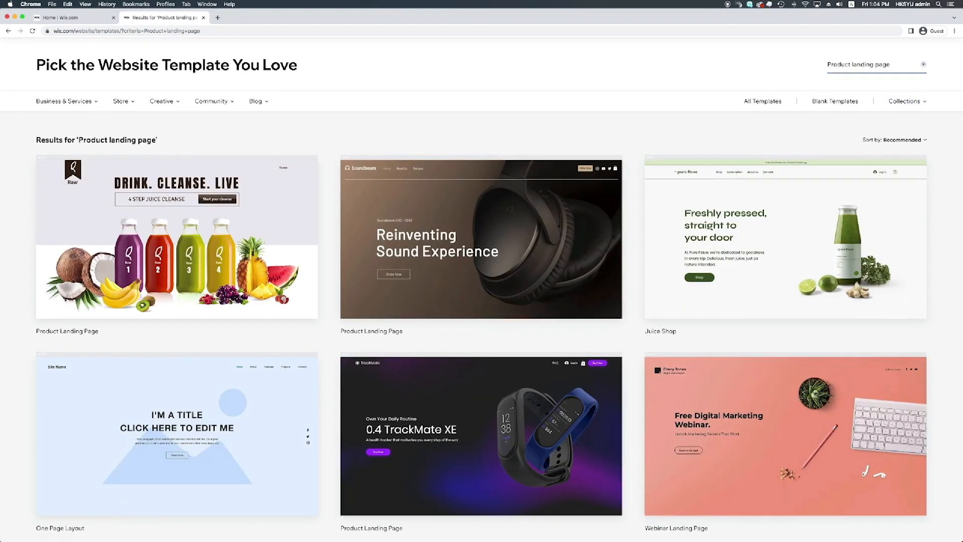
scroll(587, 221, "down", 2)
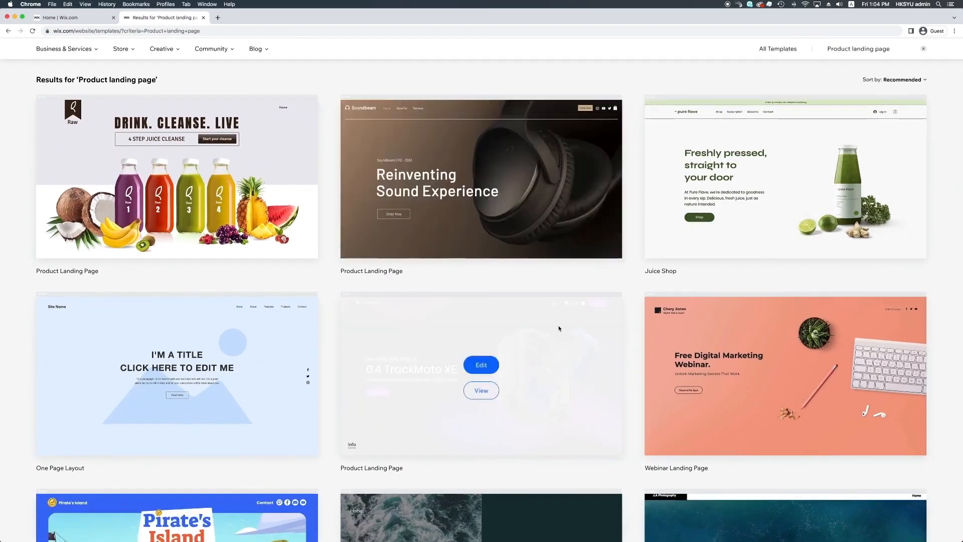
left_click(487, 366)
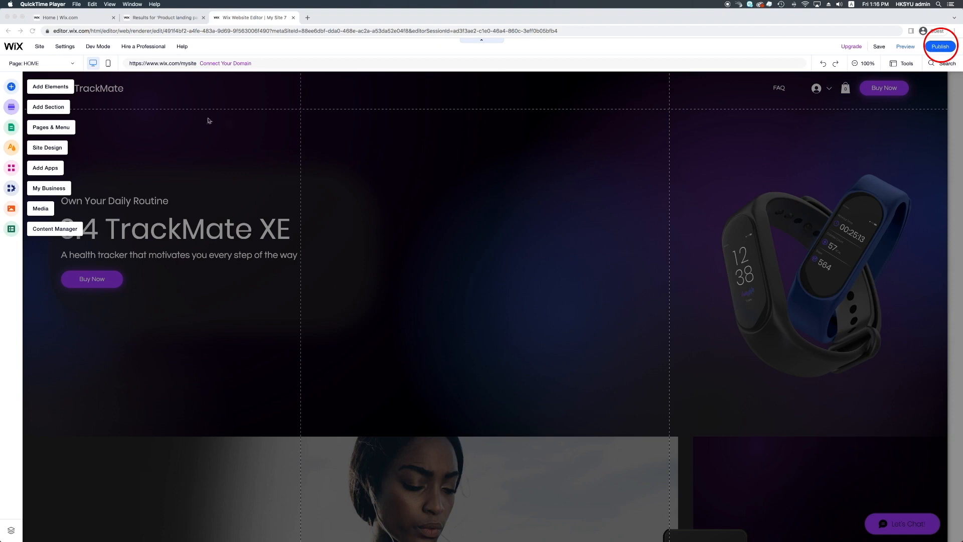
Examine the elements that can be added, including images, buttons, strips, decorative items, boxes, events, store items and contact forms
left_click(5, 90)
left_click(6, 89)
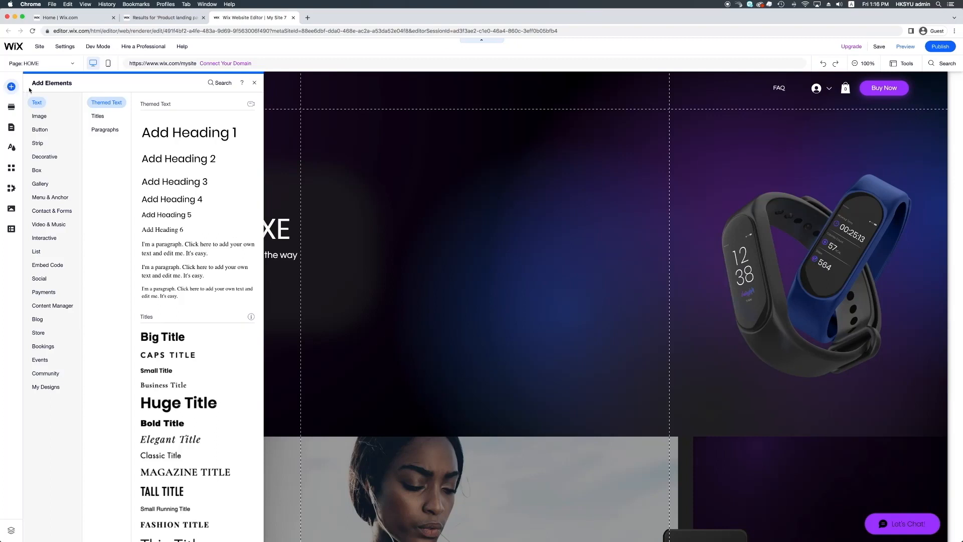
left_click(40, 117)
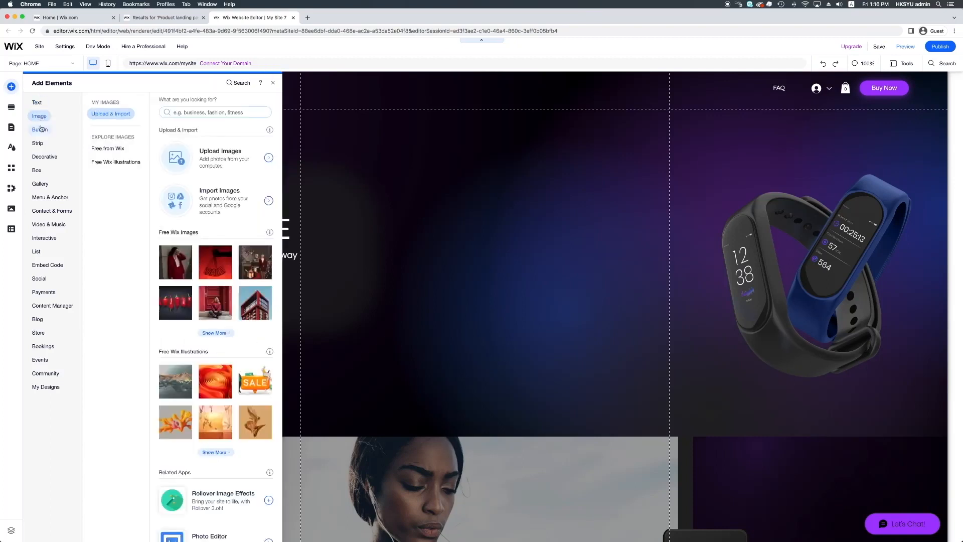
left_click(40, 130)
left_click(40, 144)
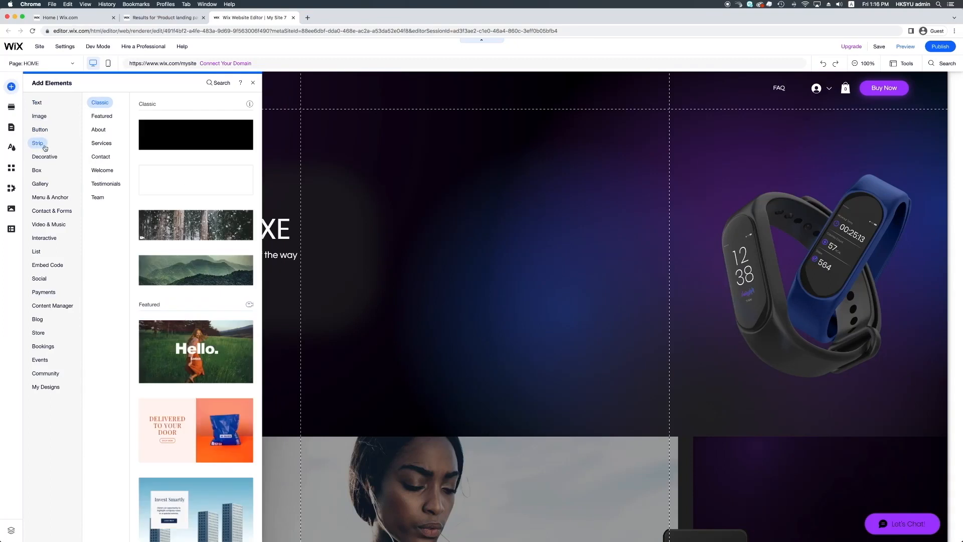
left_click(41, 157)
left_click(38, 171)
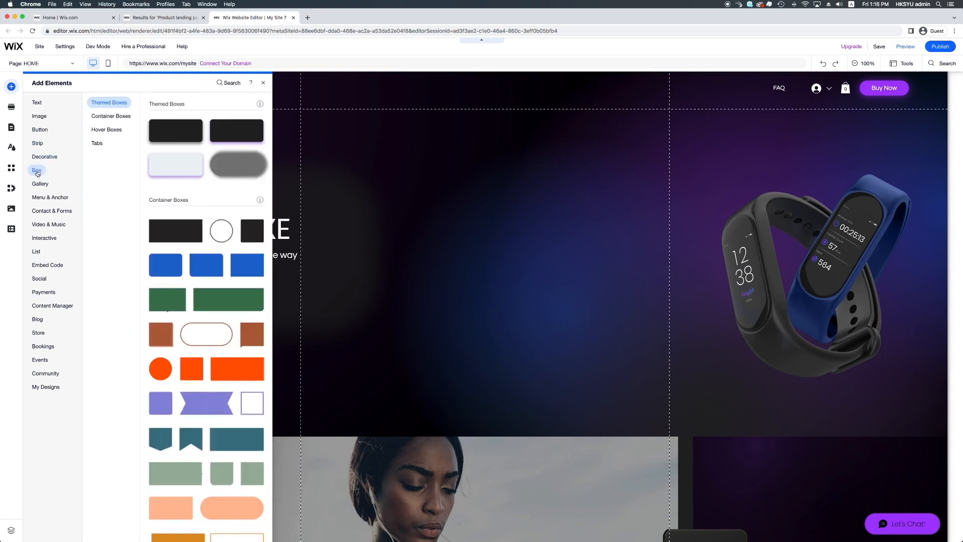
left_click(40, 361)
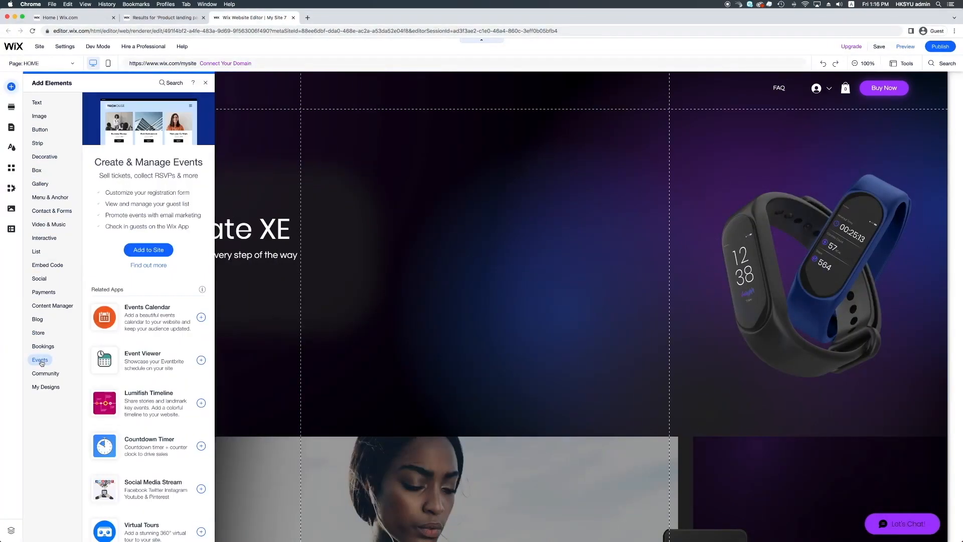
left_click(39, 332)
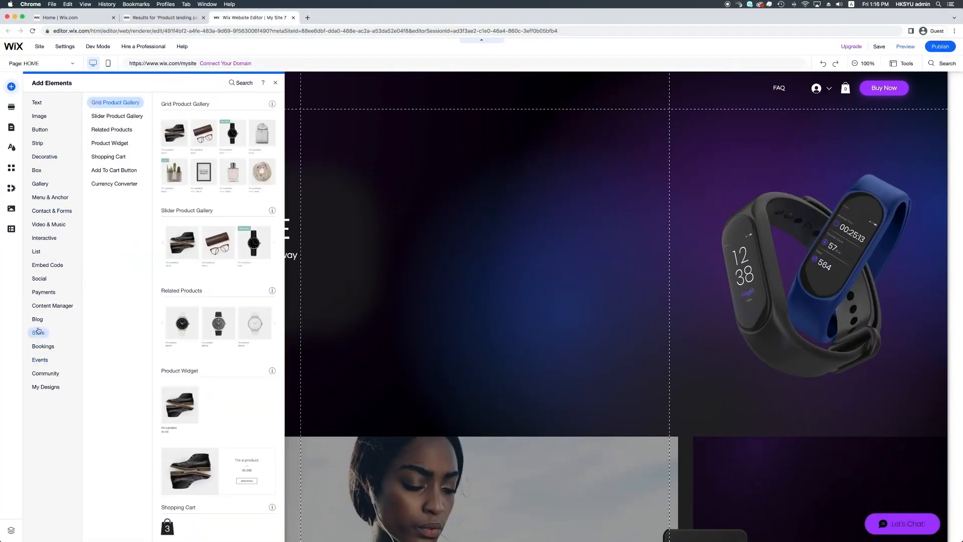
left_click(33, 294)
left_click(35, 211)
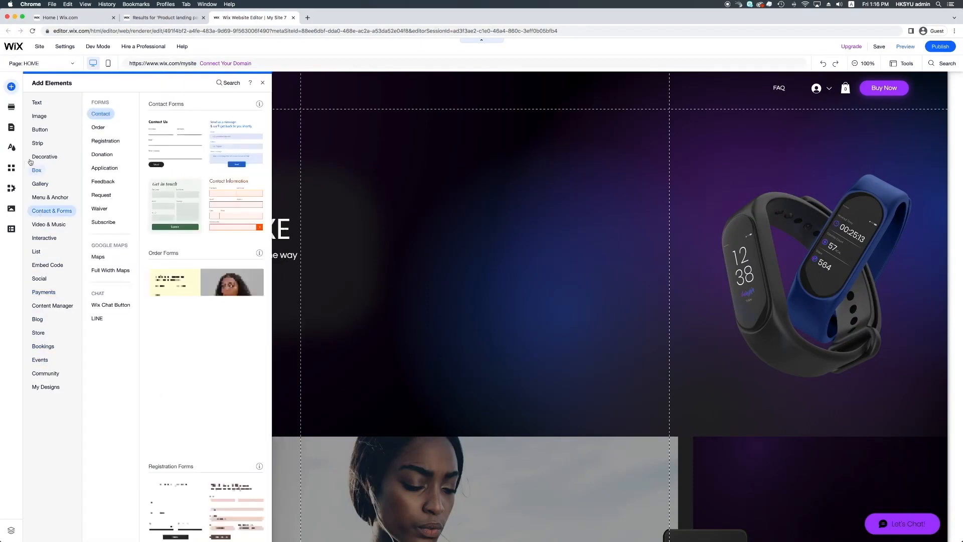
Look through the ready-made About, Team and Contact sections, and view the list of pages in the site menu
left_click(11, 107)
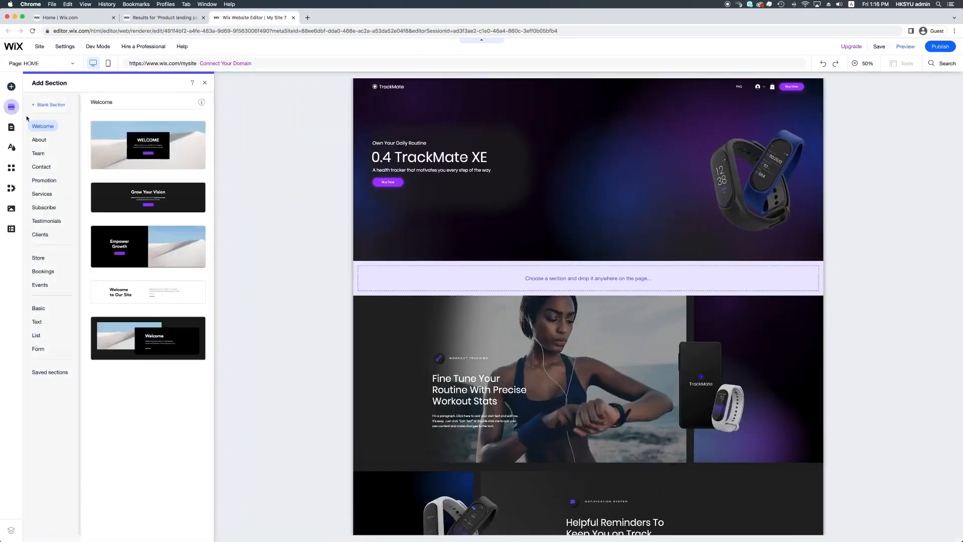
left_click(39, 140)
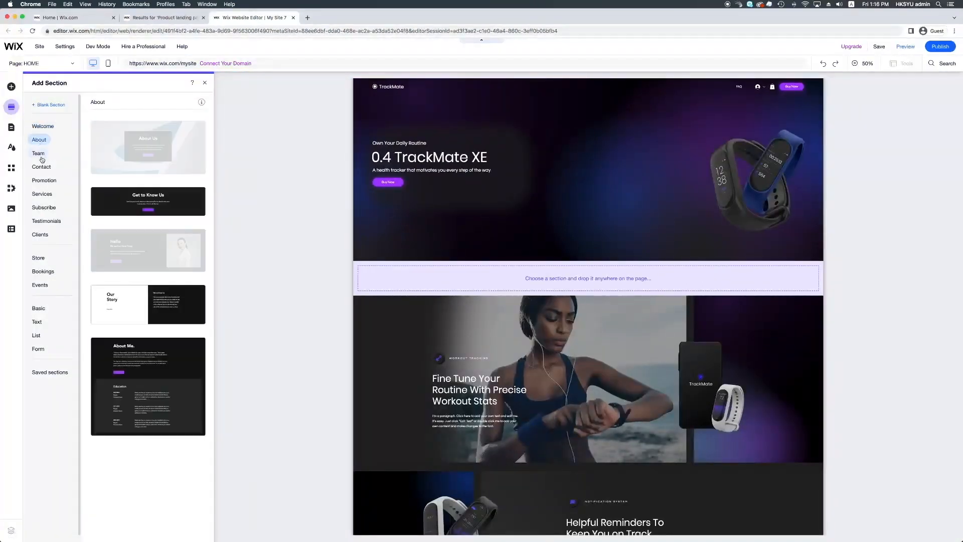
left_click(39, 153)
left_click(42, 171)
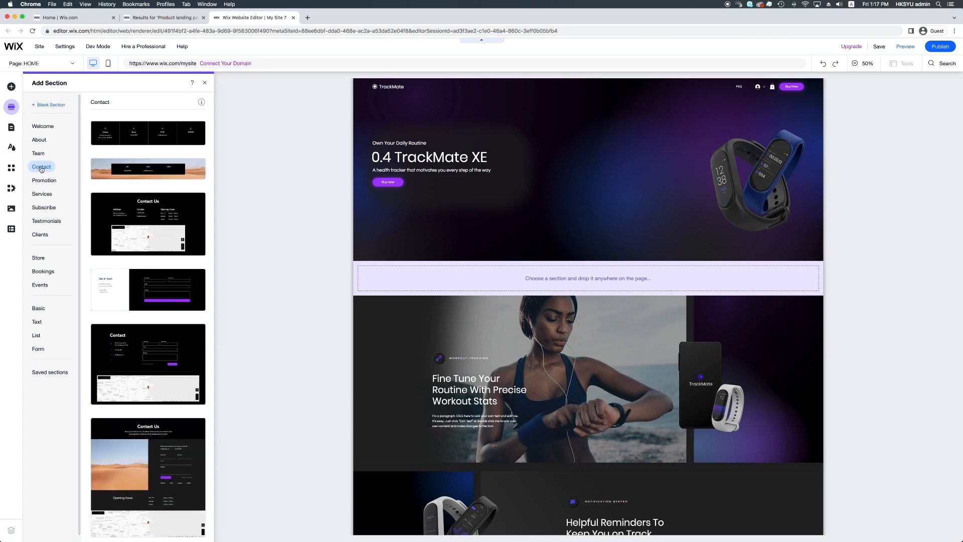
left_click(11, 128)
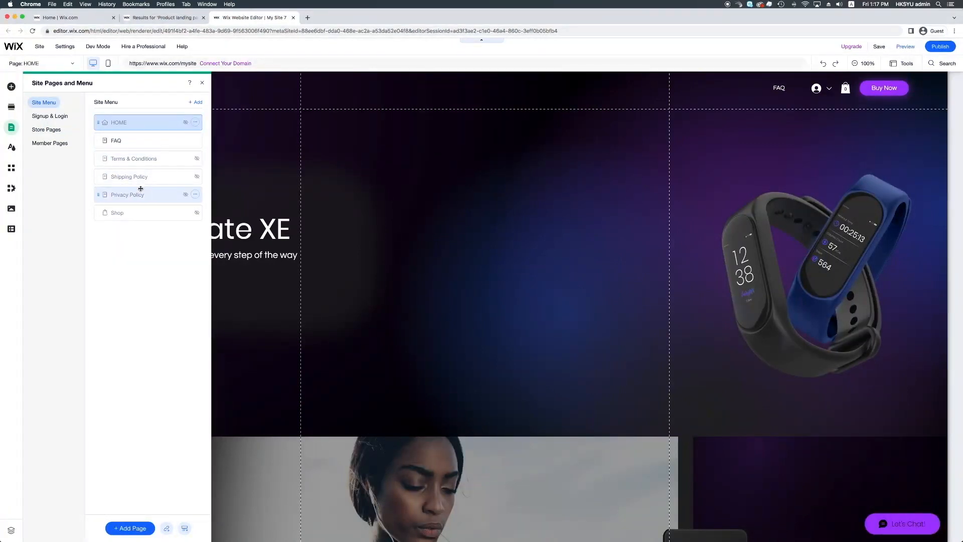
Try the Energetic, Retro vibrant and Eclectic color and text themes on the site, and return to the original site theme
left_click(12, 151)
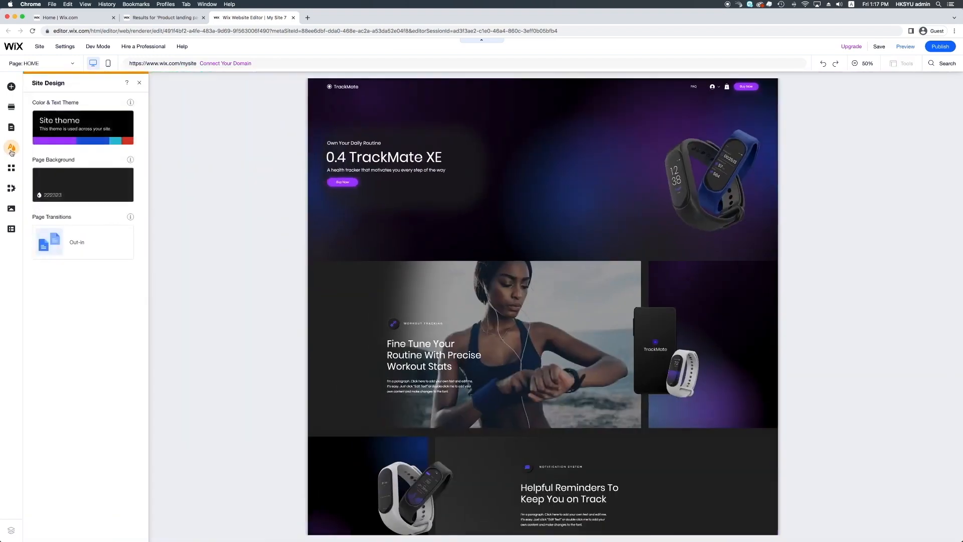
mouse_move(96, 144)
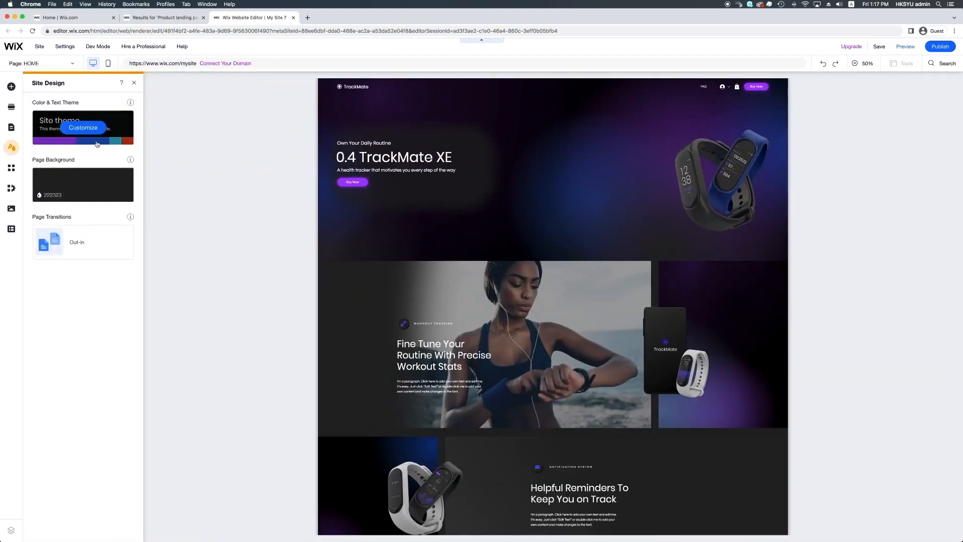
left_click(83, 129)
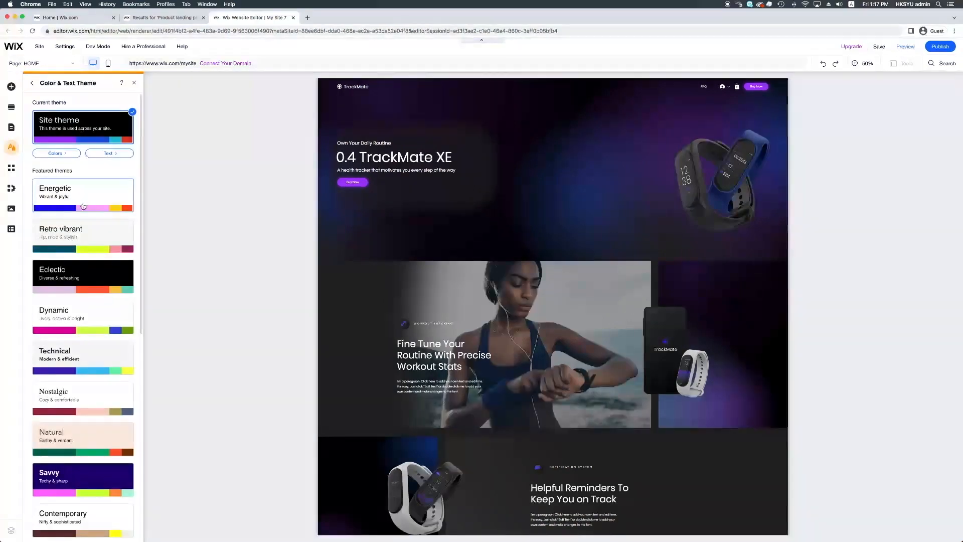
left_click(83, 206)
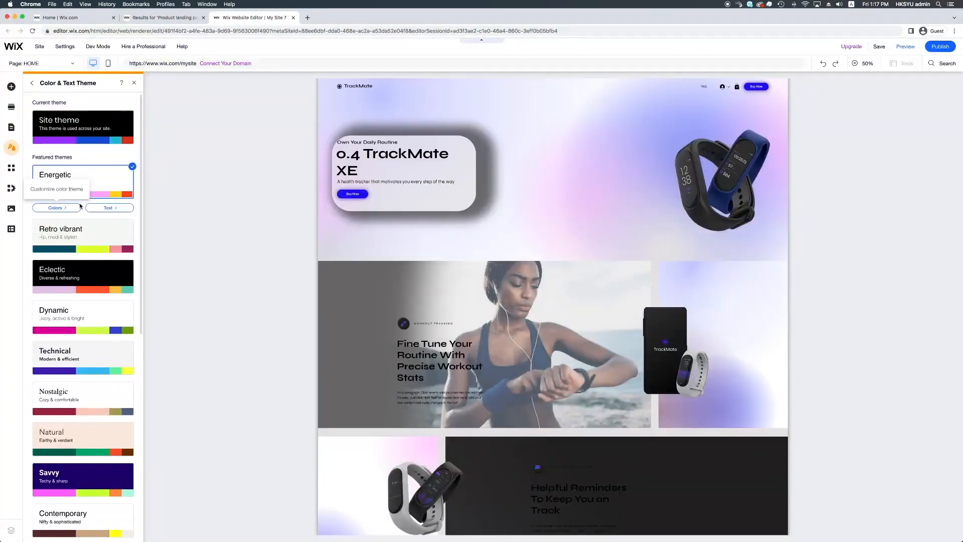
left_click(88, 248)
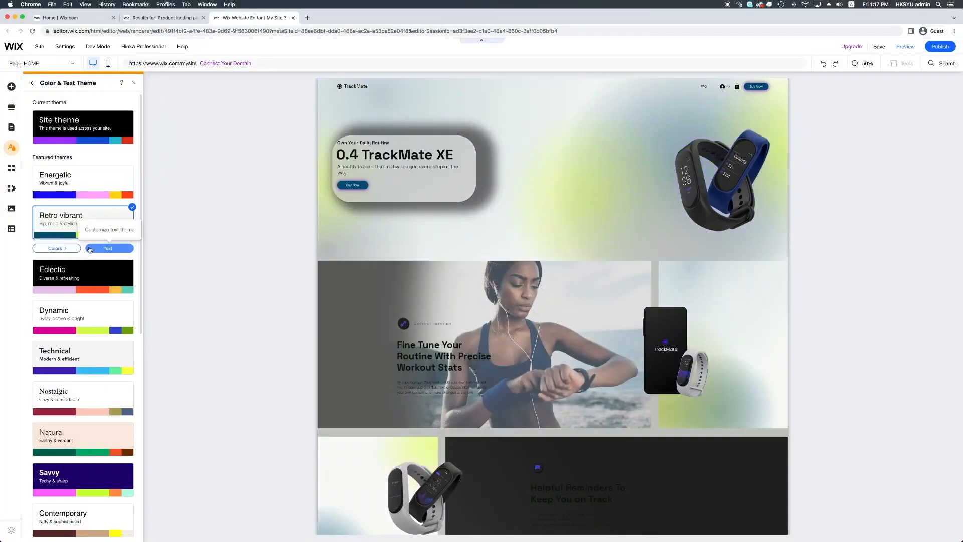
left_click(92, 280)
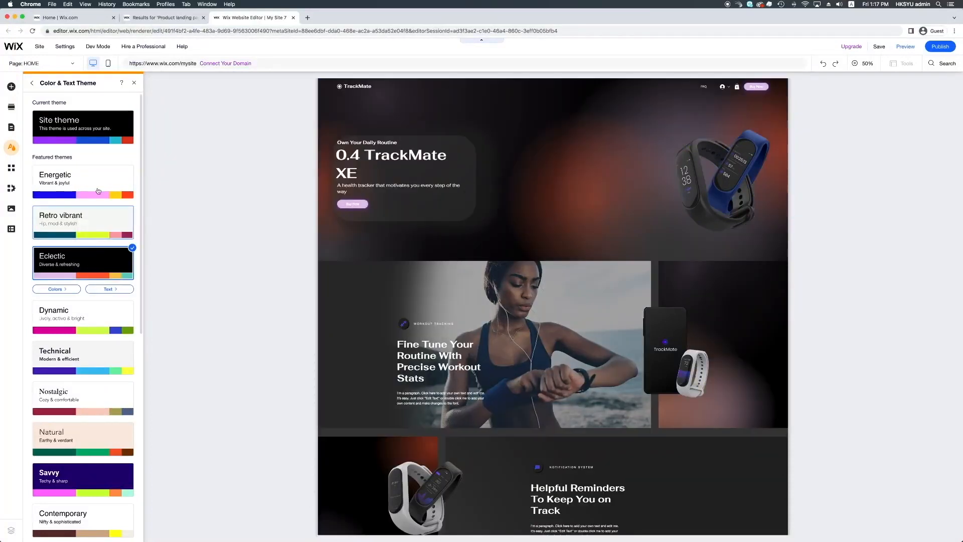
left_click(86, 130)
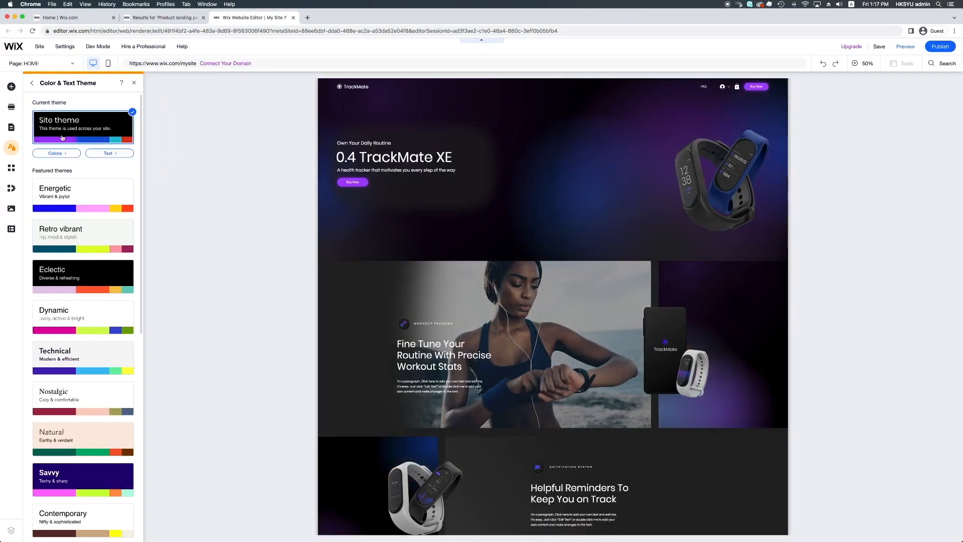
Look at the app market, the site's business apps such as Wix Stores, and the media options
left_click(11, 170)
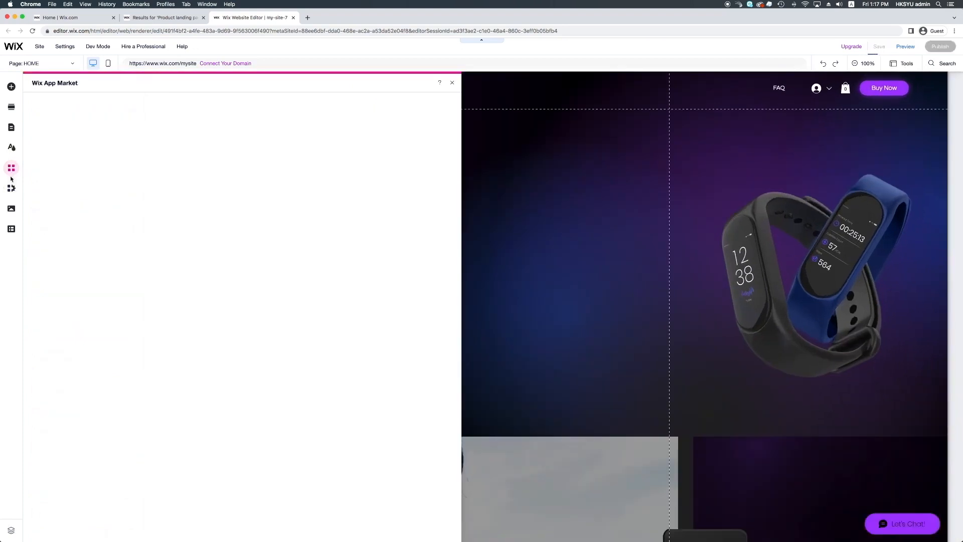
left_click(10, 193)
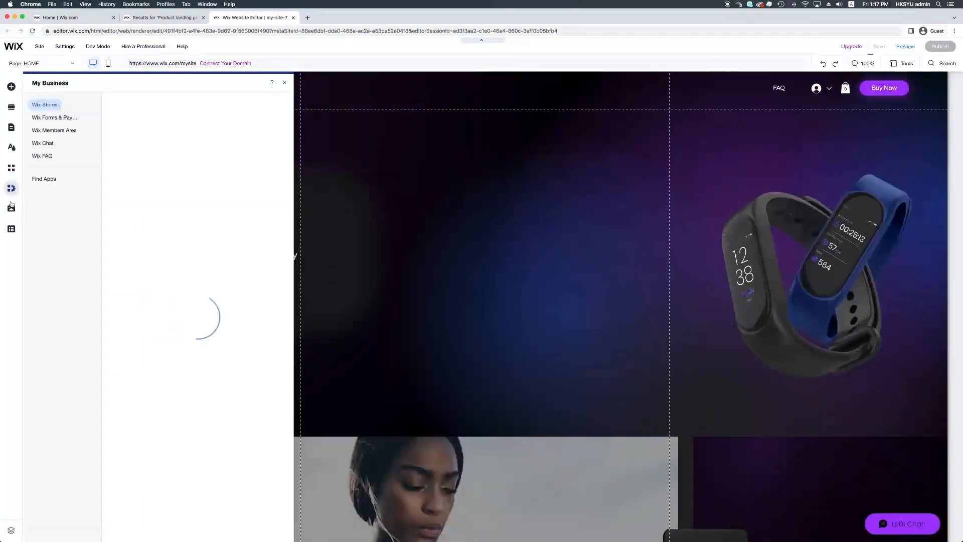
left_click(11, 209)
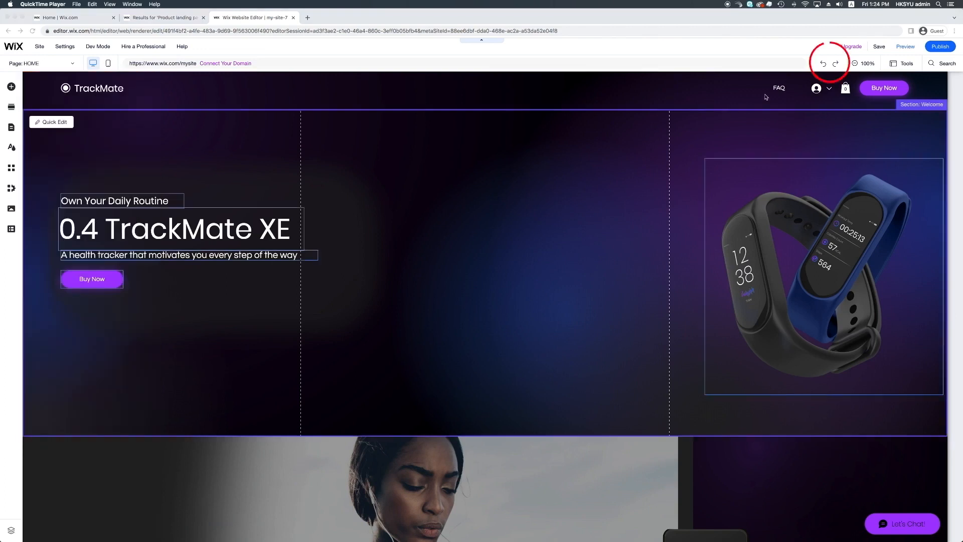
Try undo and redo, then zoom the page out to 50% and back to 100%
left_click(826, 67)
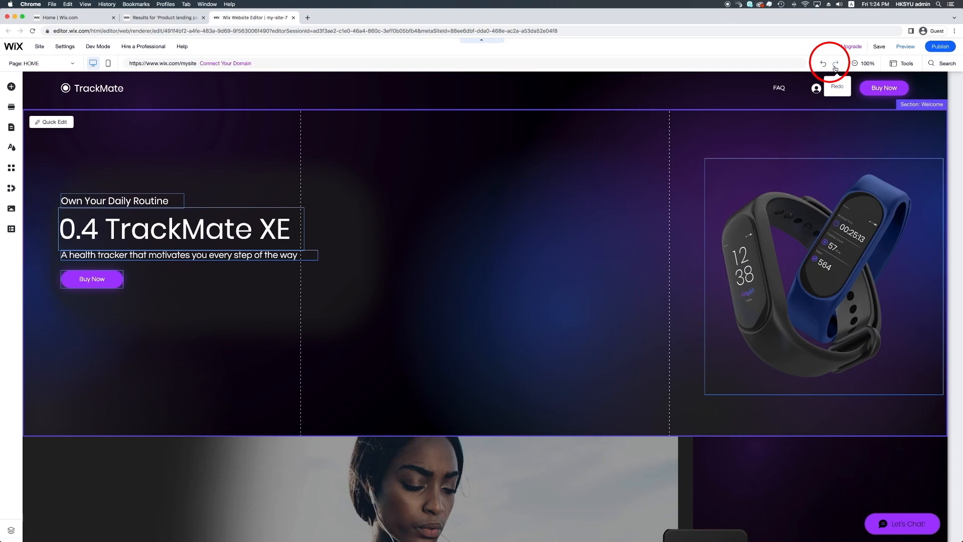
left_click(824, 64)
left_click(865, 64)
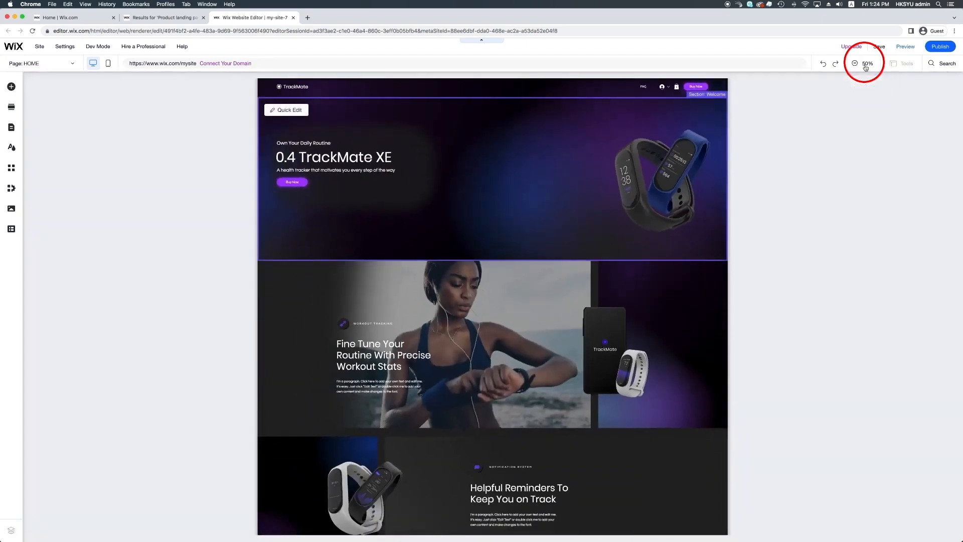
left_click(866, 66)
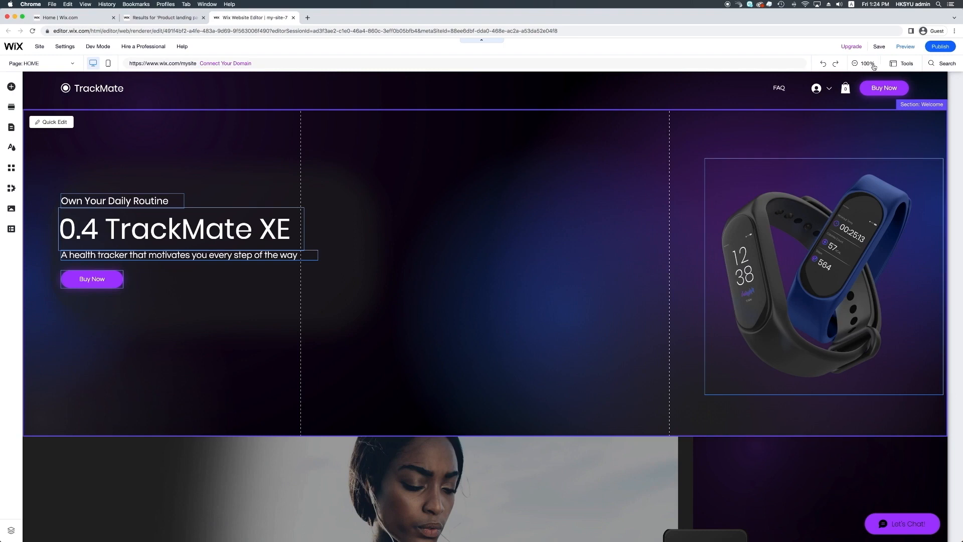
Turn on the toolbar, the layers list and the rulers as editing aids
left_click(892, 69)
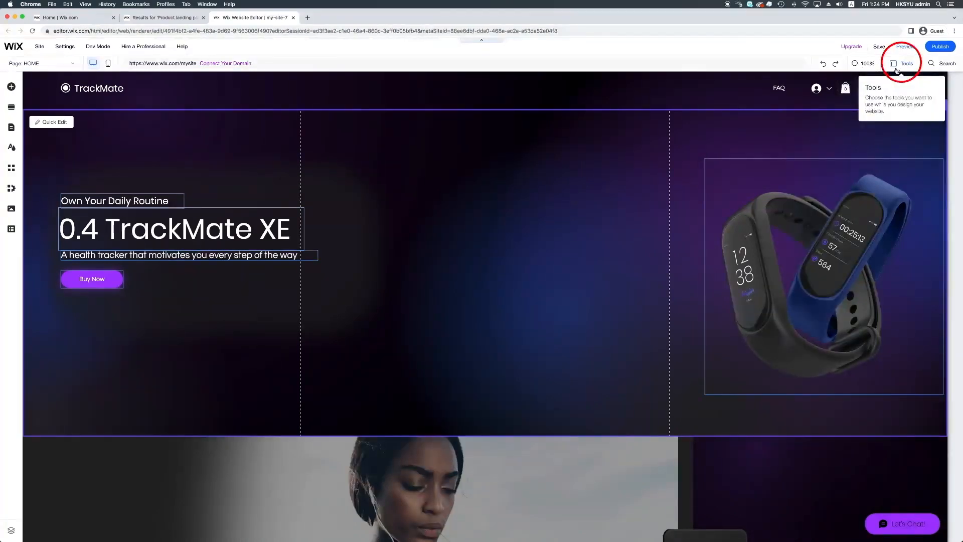
left_click(897, 70)
left_click(895, 88)
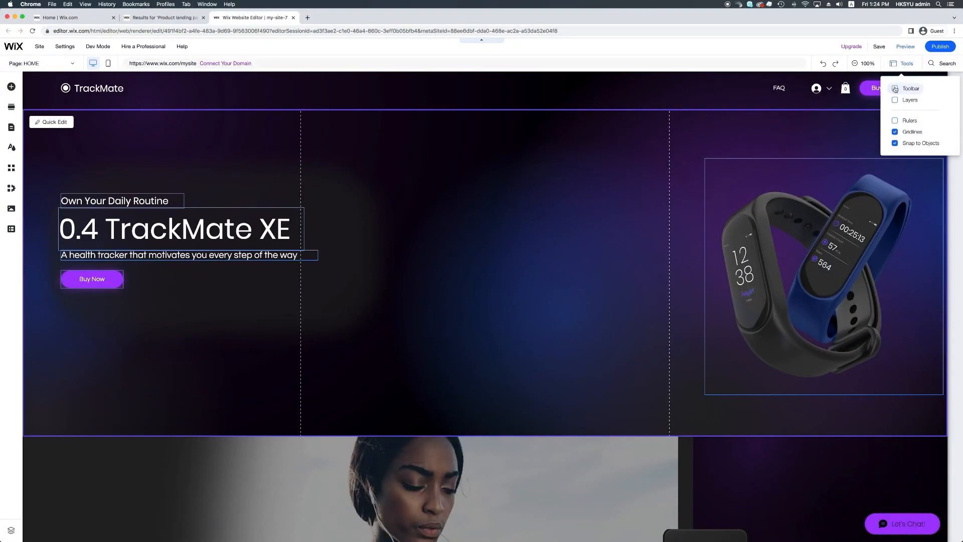
left_click(895, 100)
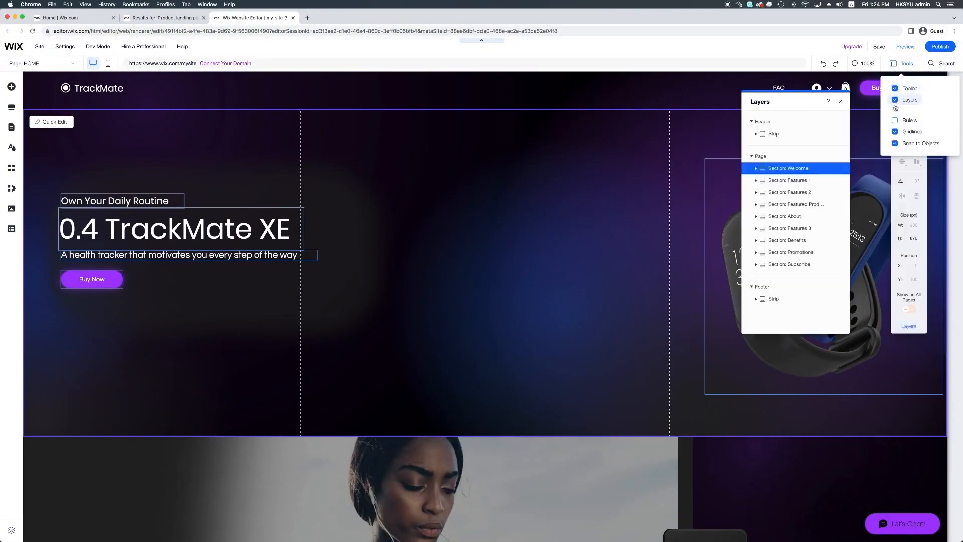
left_click(895, 121)
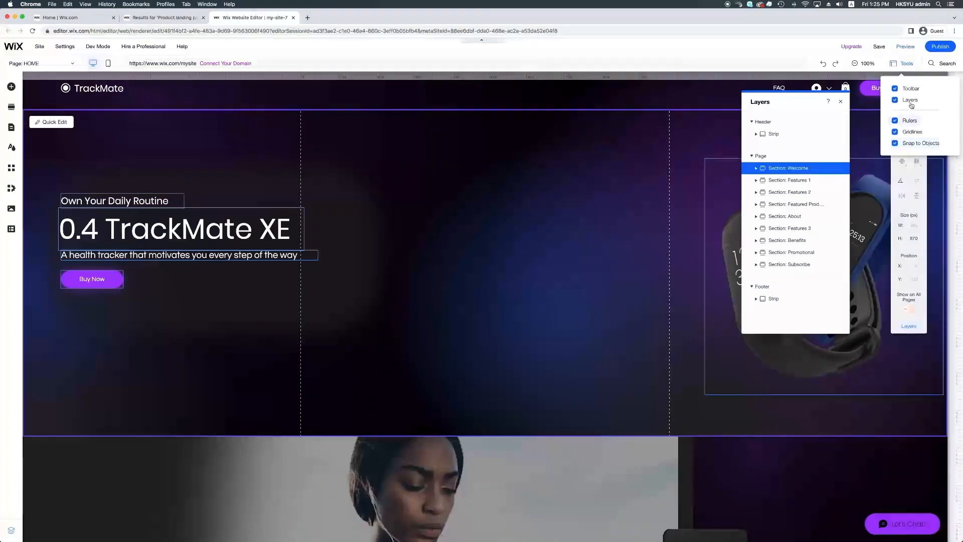
Search the editor for "box" and view the box slideshow, multi-state box and container box results
left_click(939, 66)
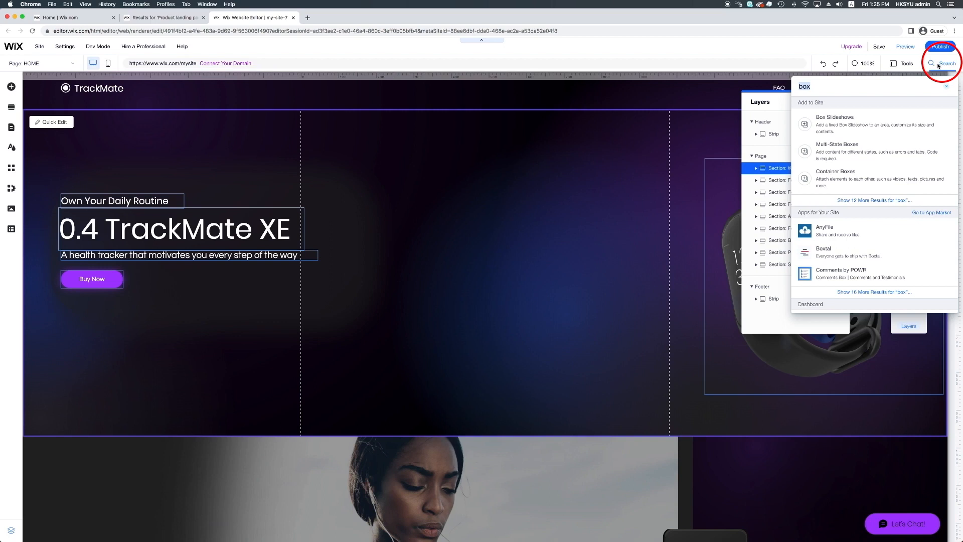
left_click(947, 86)
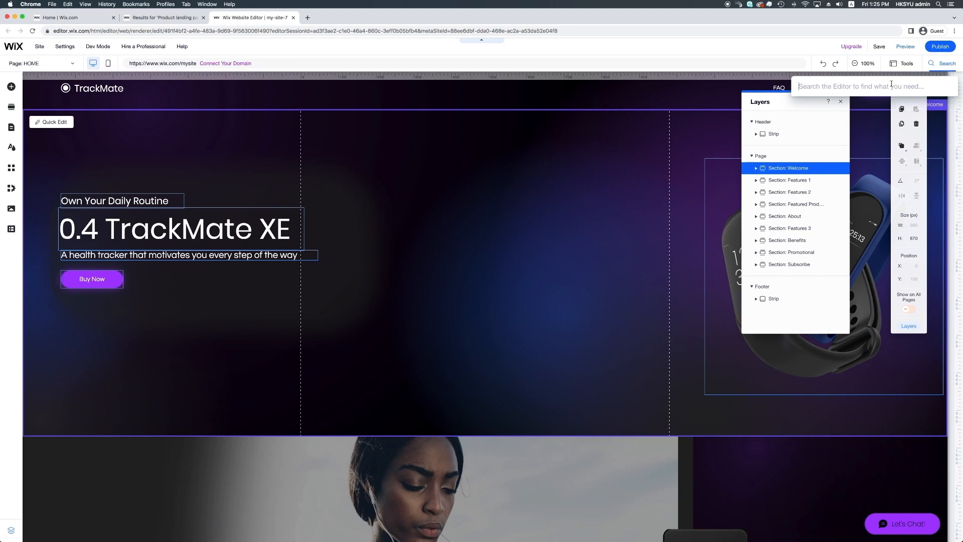
type("box")
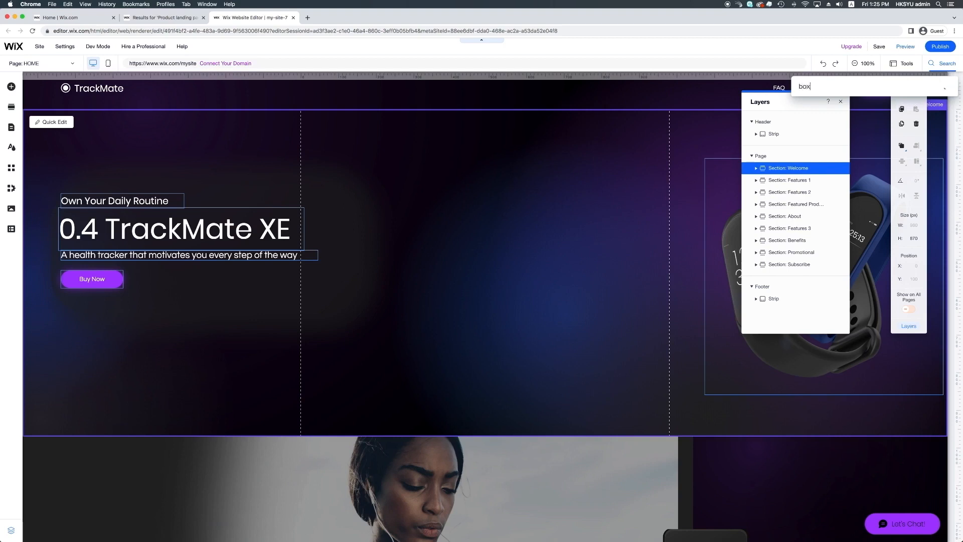
left_click(884, 127)
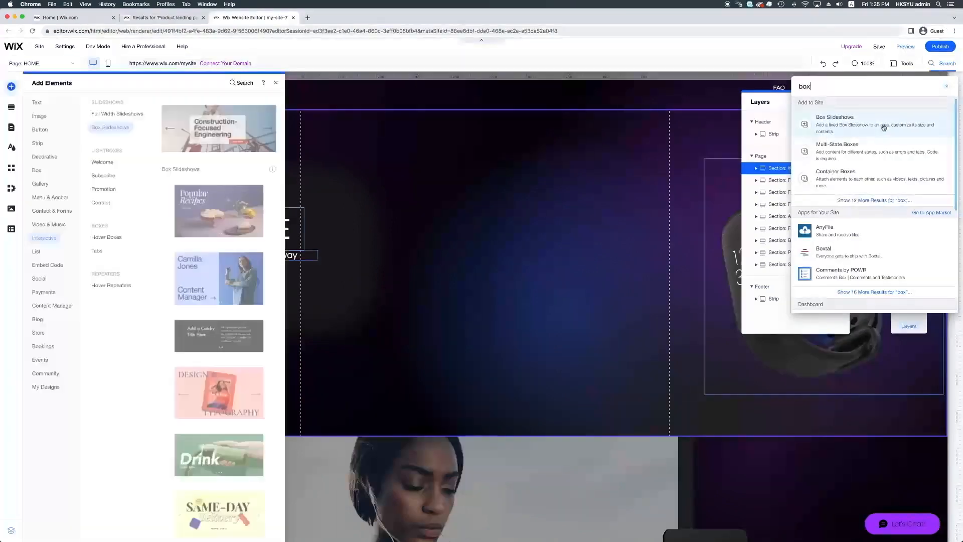
left_click(885, 155)
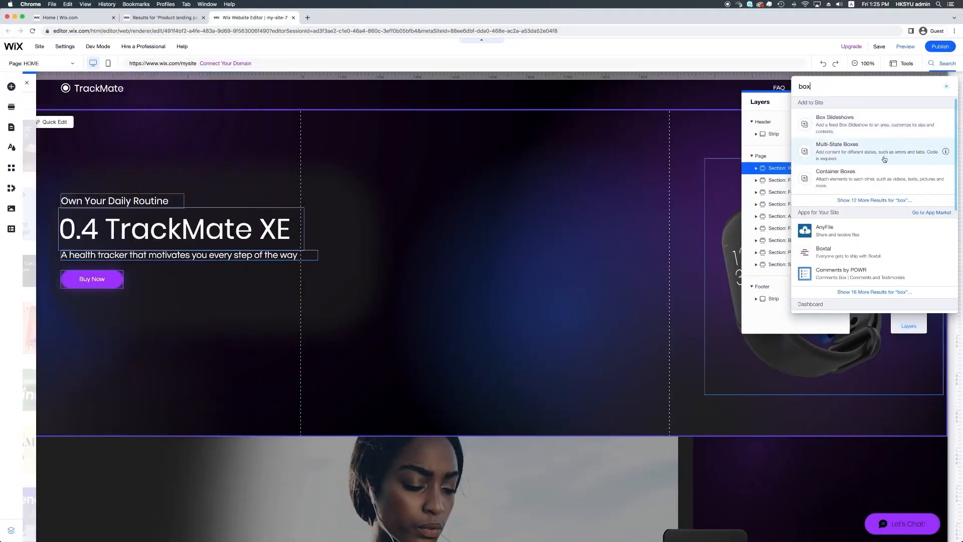
left_click(882, 185)
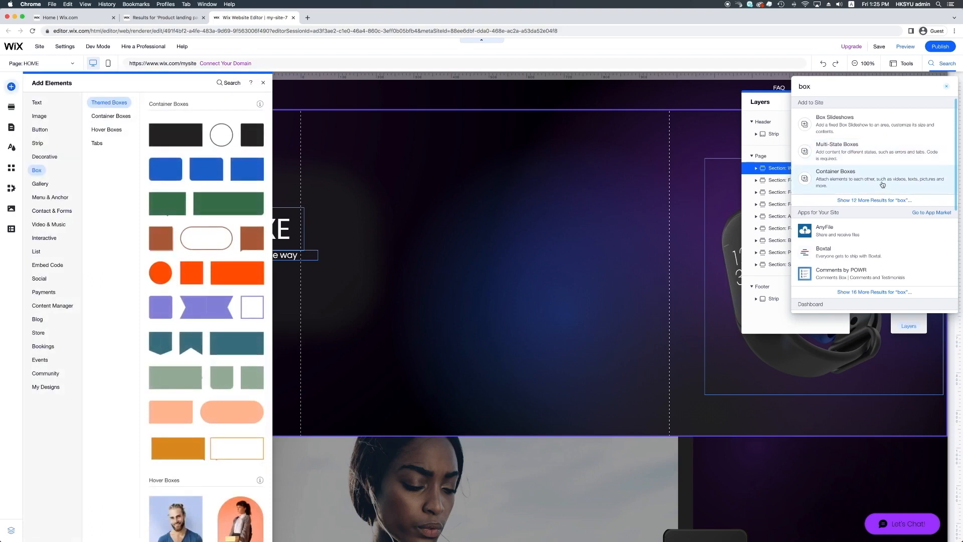
left_click(853, 124)
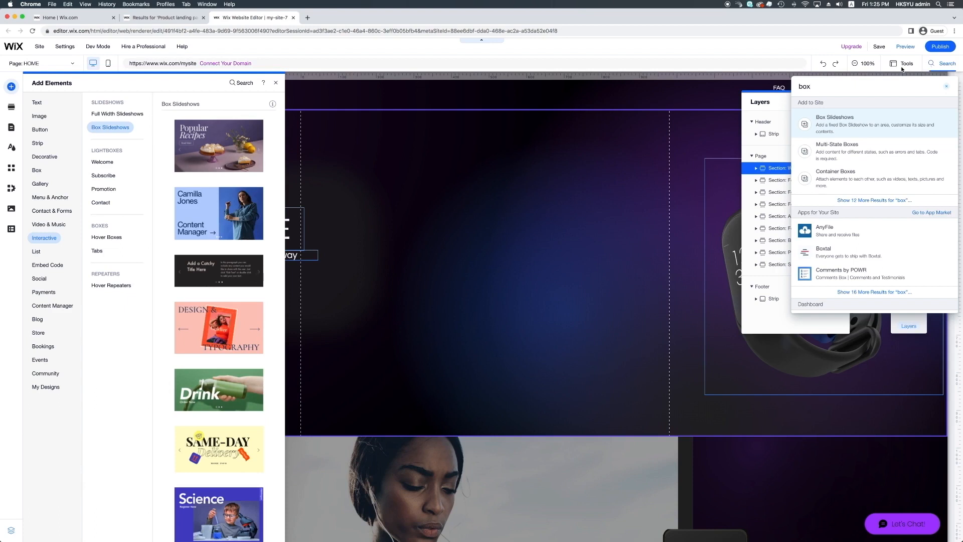
left_click(568, 153)
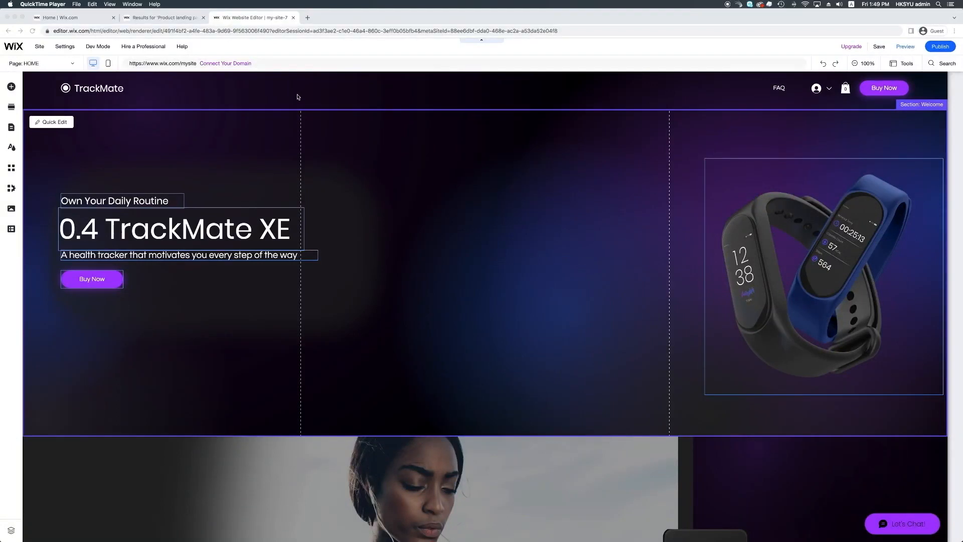
Look through the whole landing page from the welcome section to the footer and back
scroll(450, 281, "down", 1)
scroll(450, 281, "down", 15)
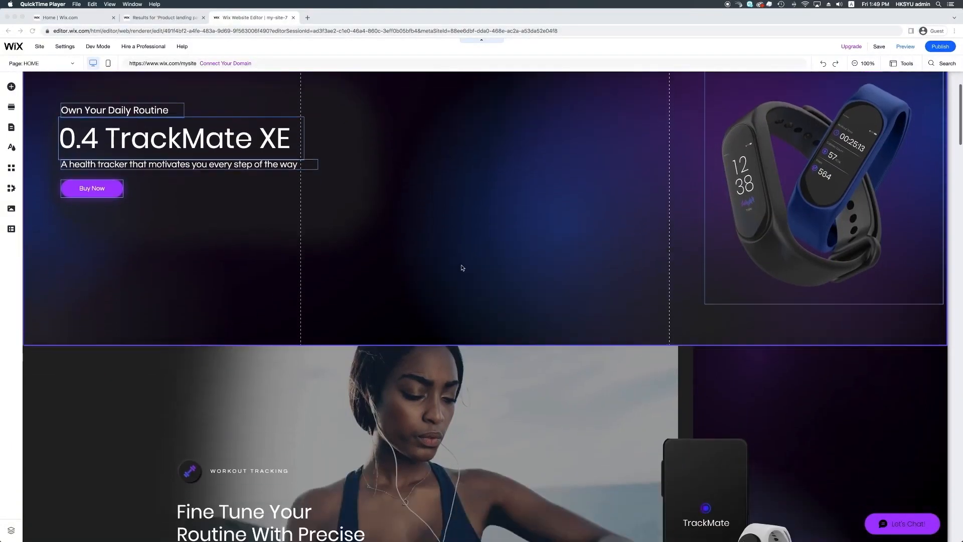
scroll(462, 267, "down", 20)
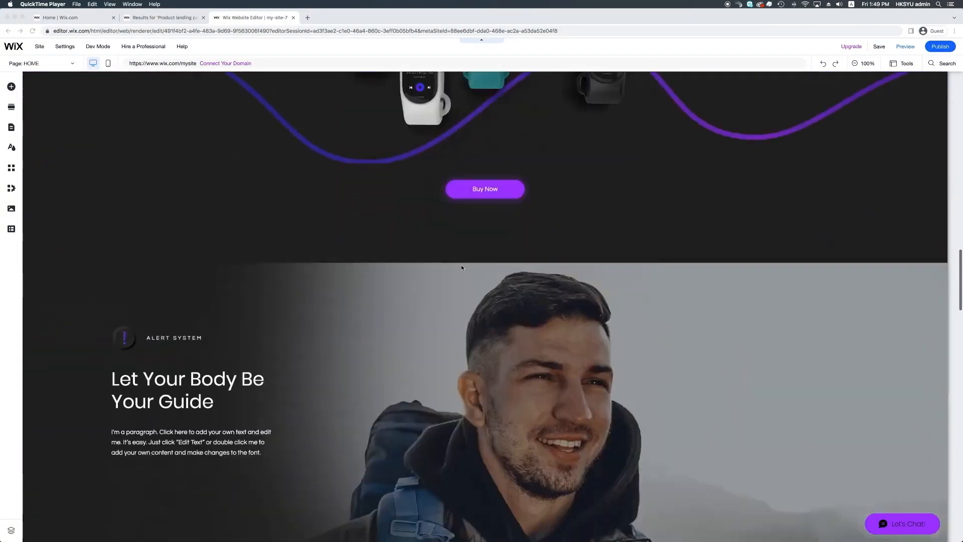
scroll(461, 268, "down", 9)
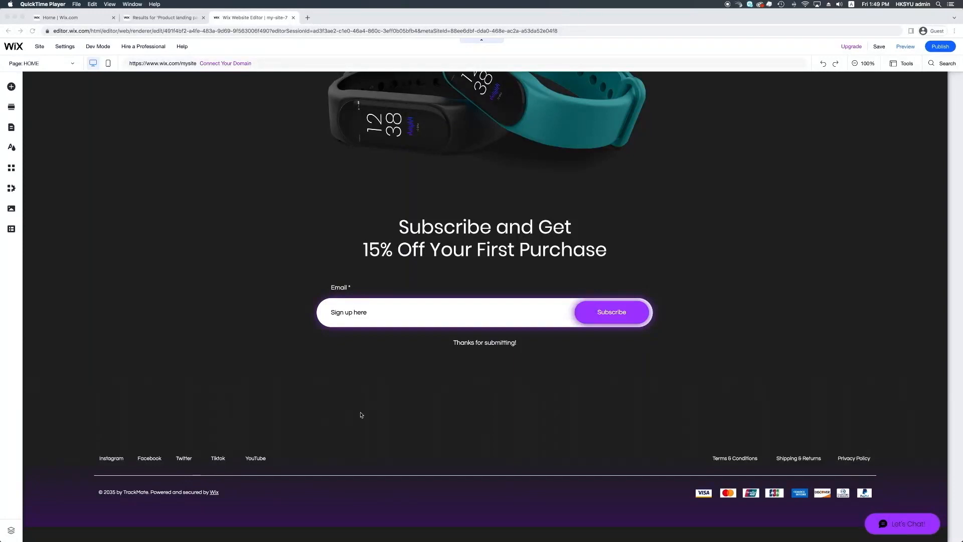
scroll(361, 415, "up", 20)
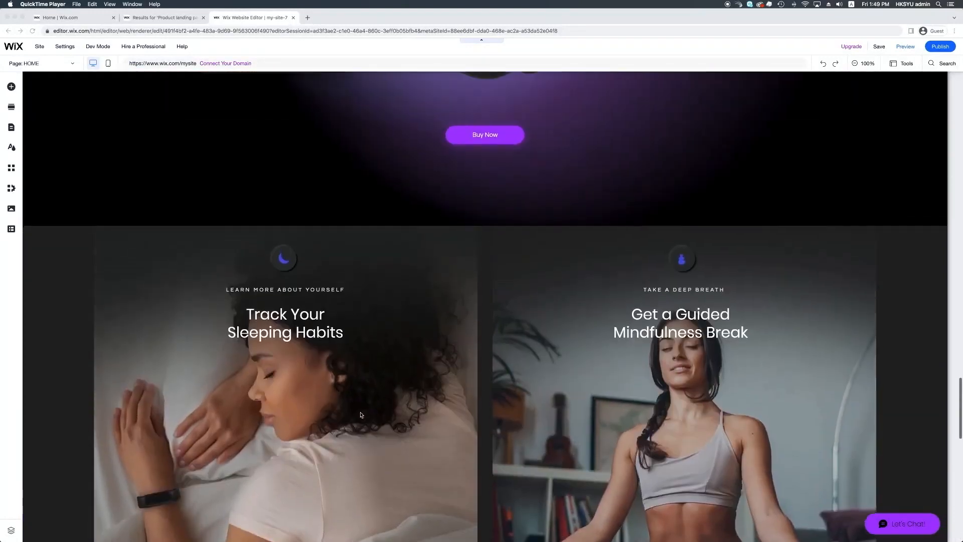
scroll(361, 415, "up", 20)
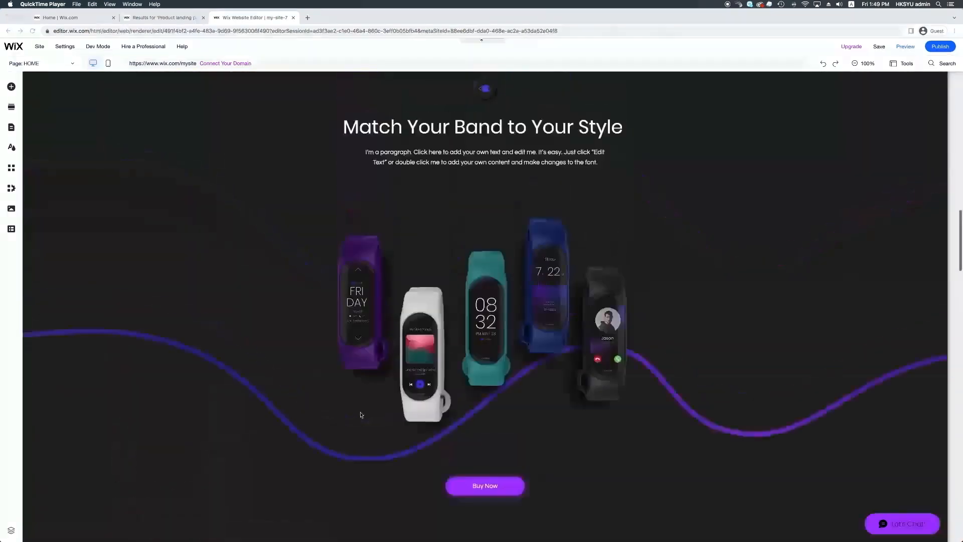
scroll(361, 414, "up", 15)
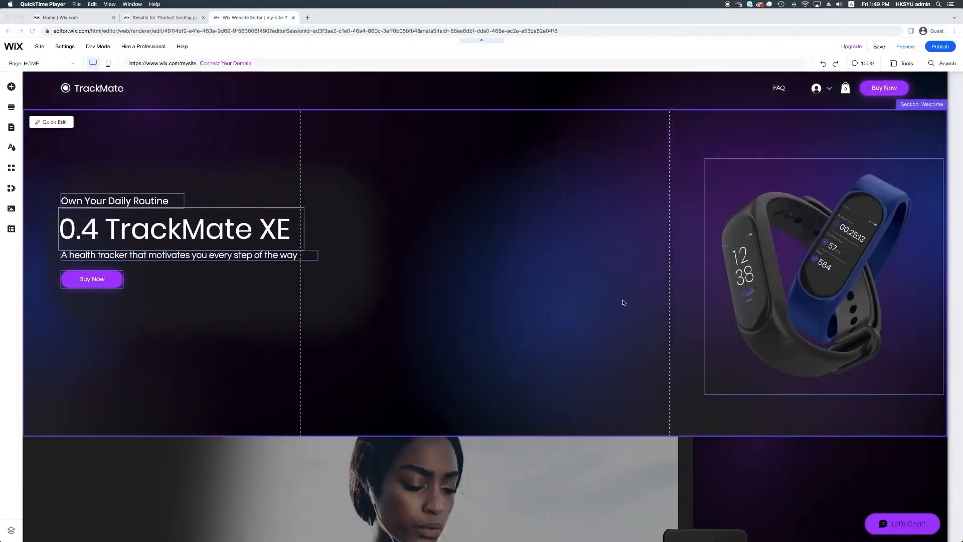
Show the page's layers, expand the header strip, select the header, and move the layers list clear of it
left_click(902, 66)
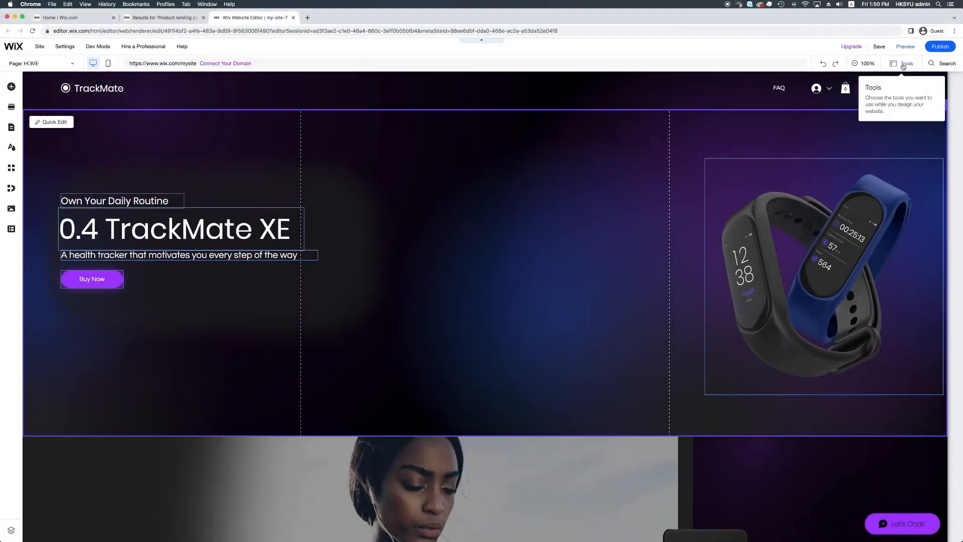
left_click(903, 65)
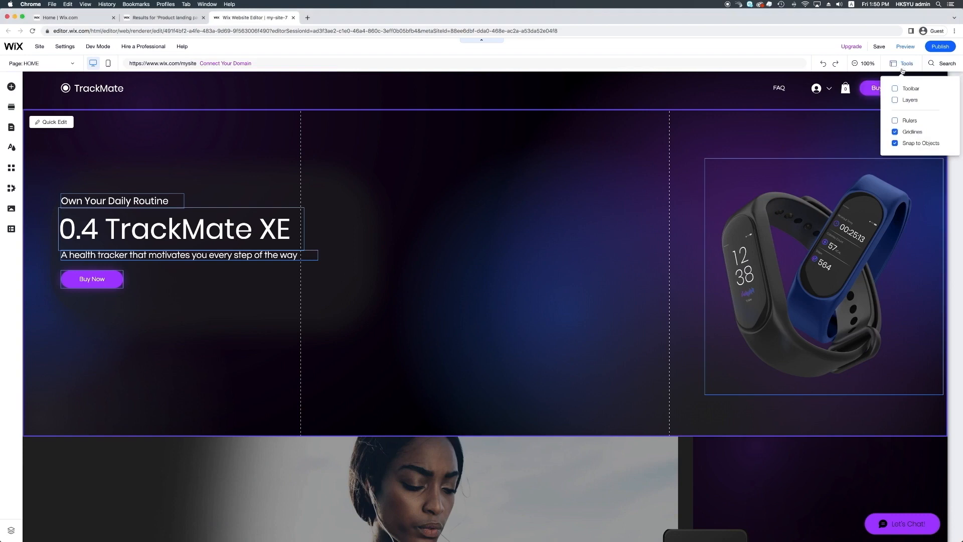
left_click(903, 101)
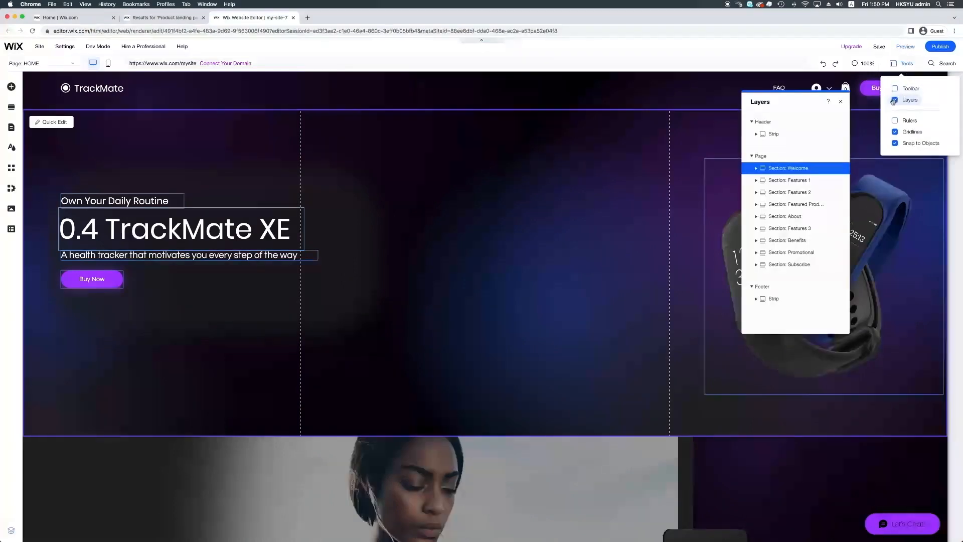
left_click(757, 134)
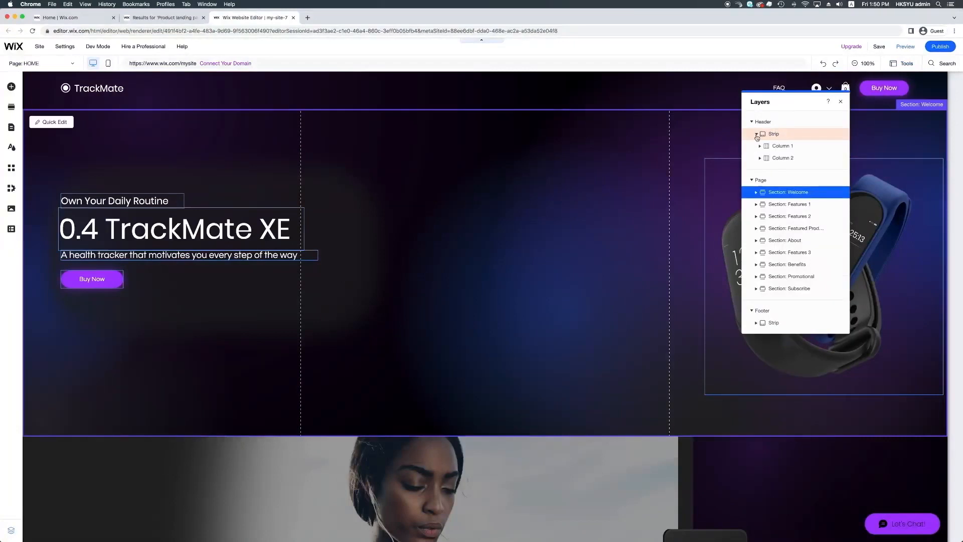
left_click(757, 124)
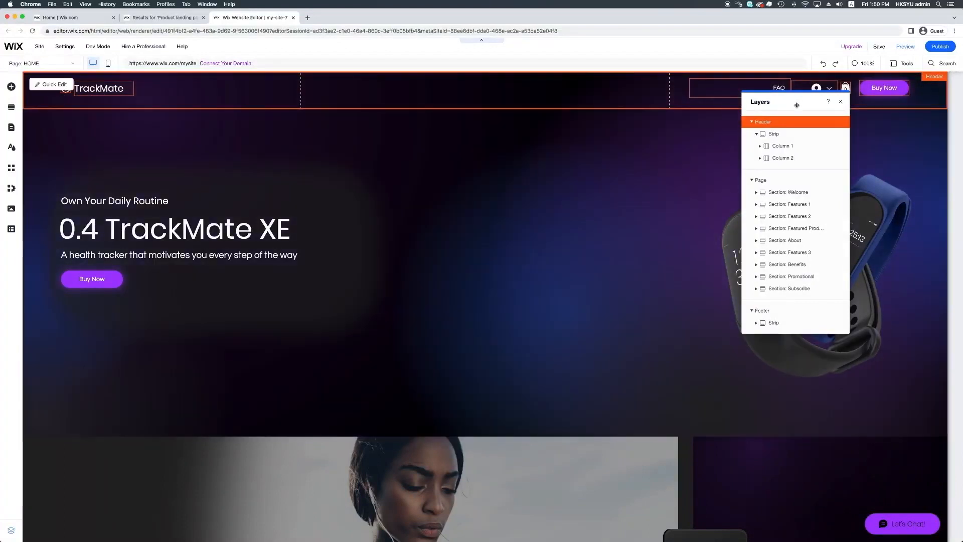
left_click_drag(796, 107, 795, 131)
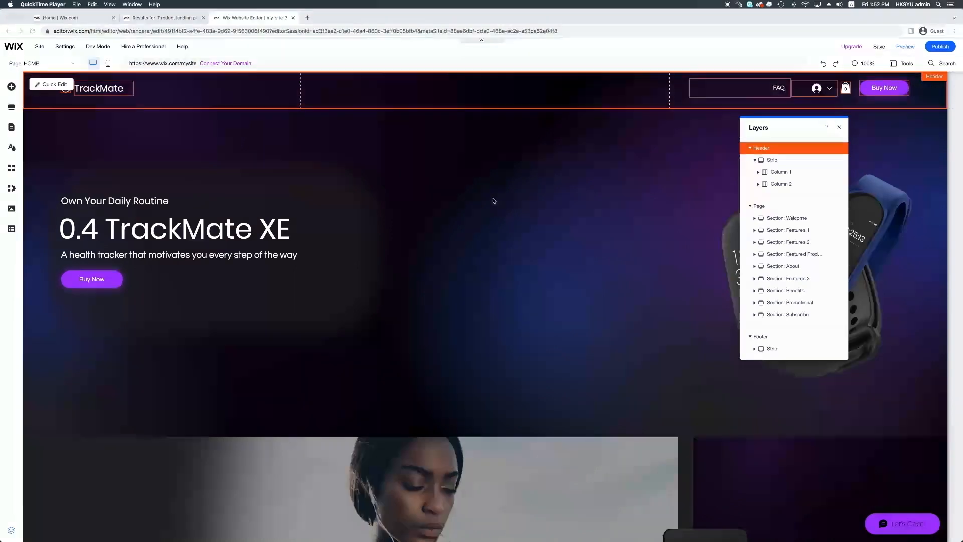
Expand the Welcome section and its strip in the layers, and select the "Fine Tune Your Routine With Precise Workout Stats" heading
scroll(503, 180, "down", 1)
scroll(522, 143, "down", 5)
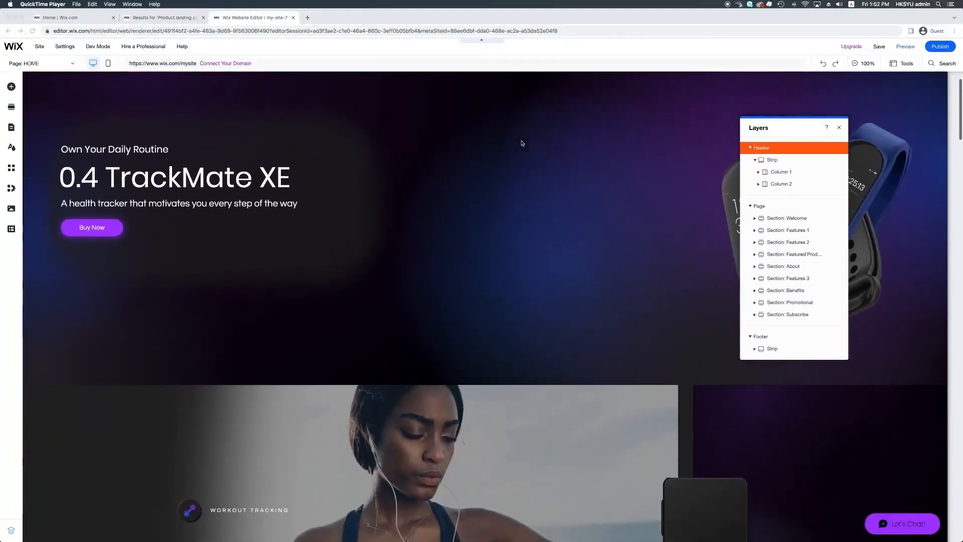
scroll(522, 144, "down", 3)
scroll(521, 143, "down", 5)
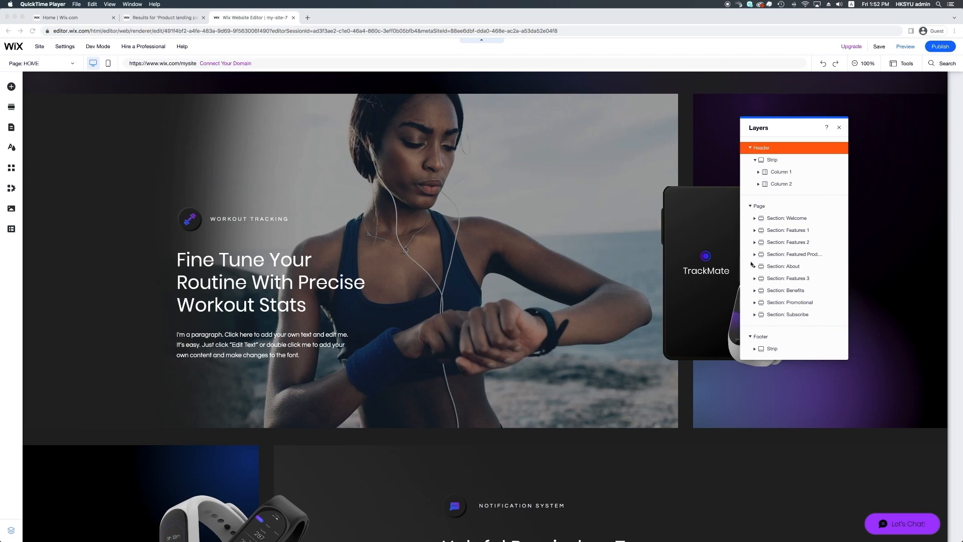
left_click(755, 218)
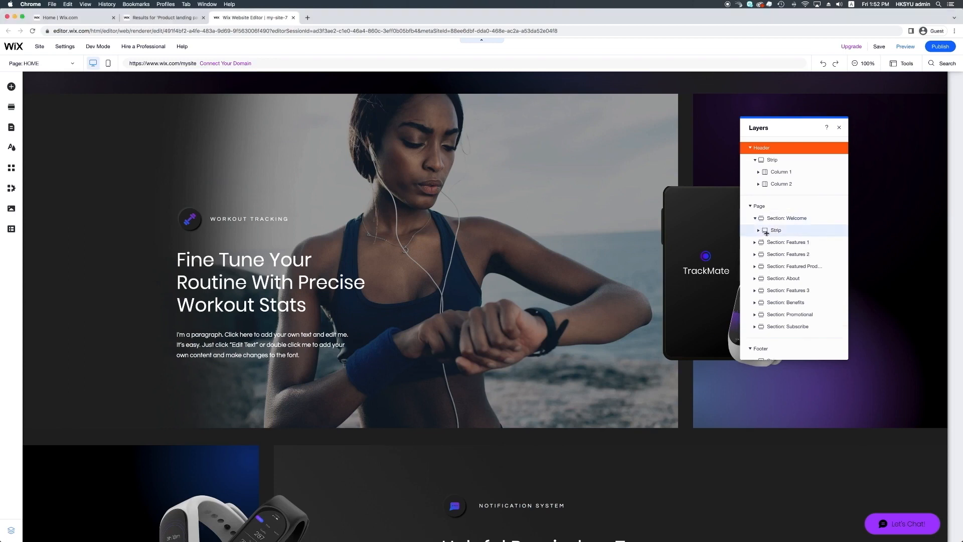
left_click(758, 231)
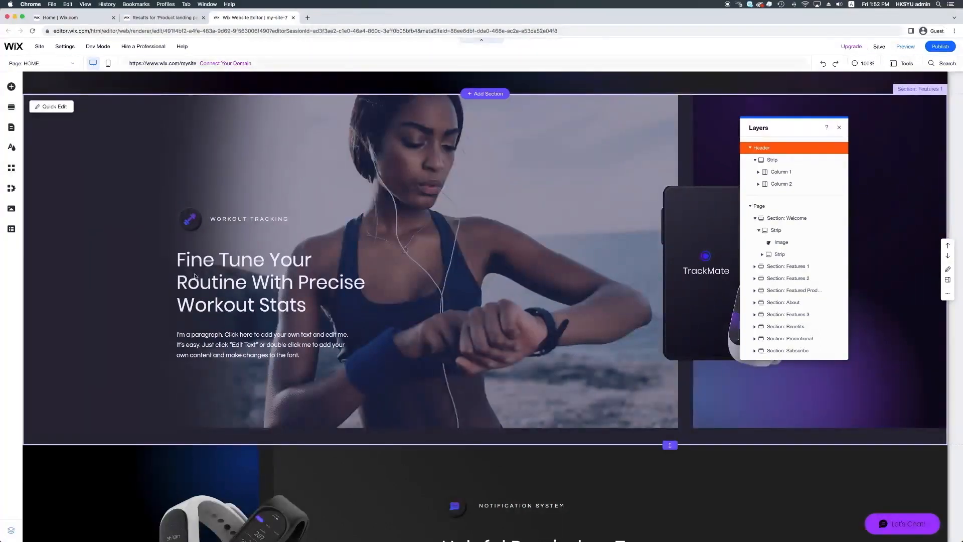
left_click(216, 262)
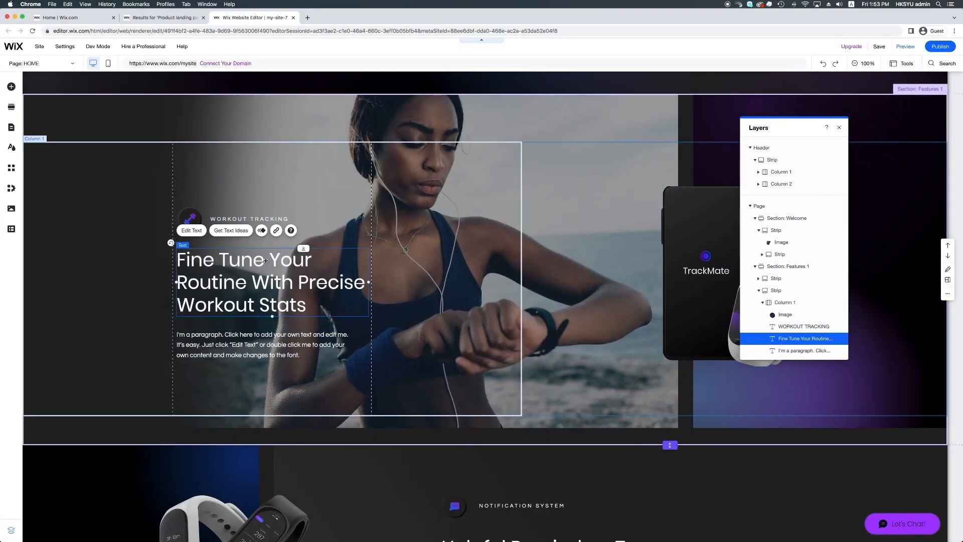
Delete the words "Fine Tune" from the "Fine Tune Your Routine With Precise Workout Stats" heading
double_click(266, 261)
left_click(266, 261)
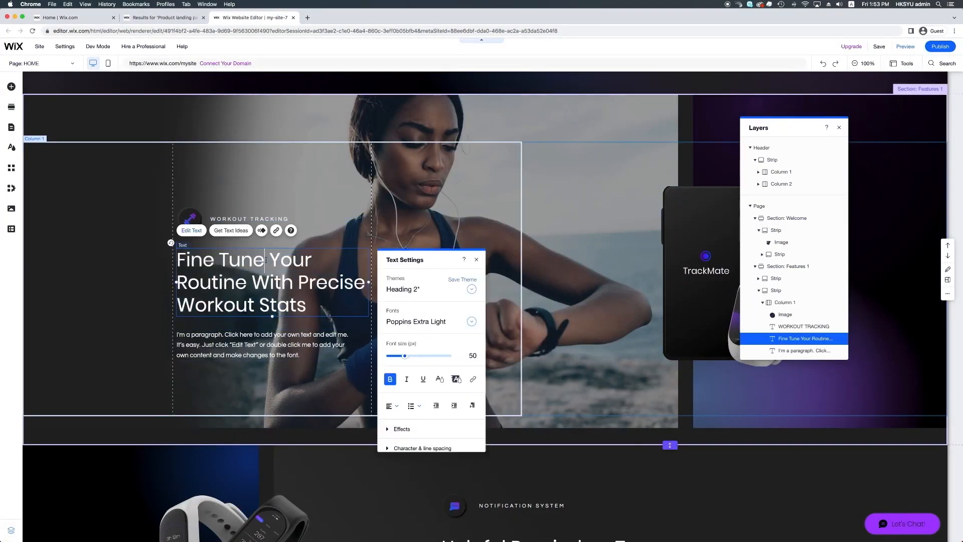
left_click_drag(265, 260, 147, 259)
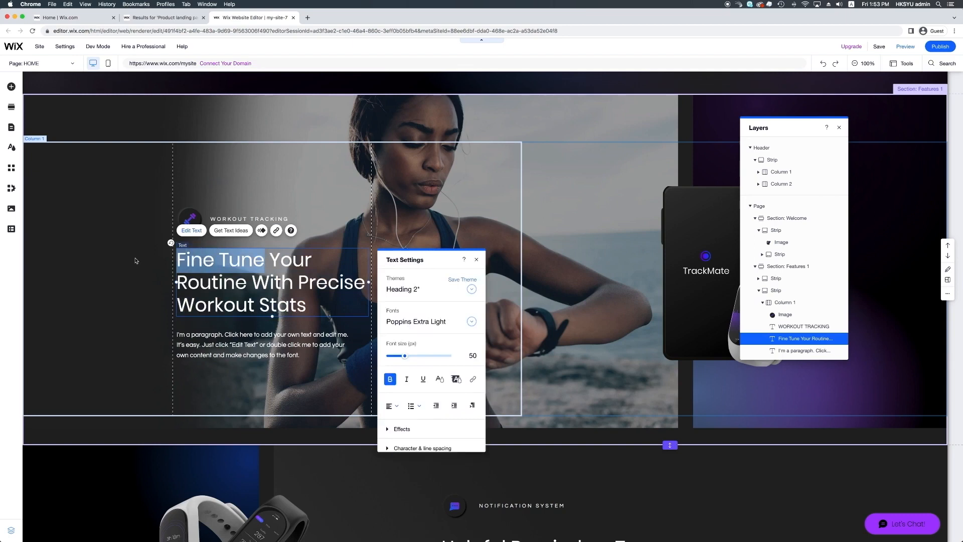
key("BackSpace")
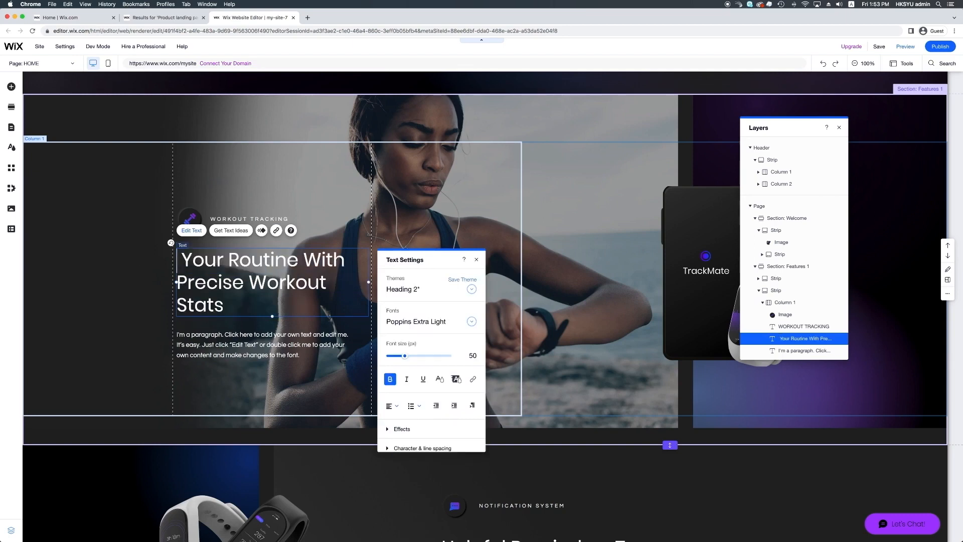
left_click(210, 371)
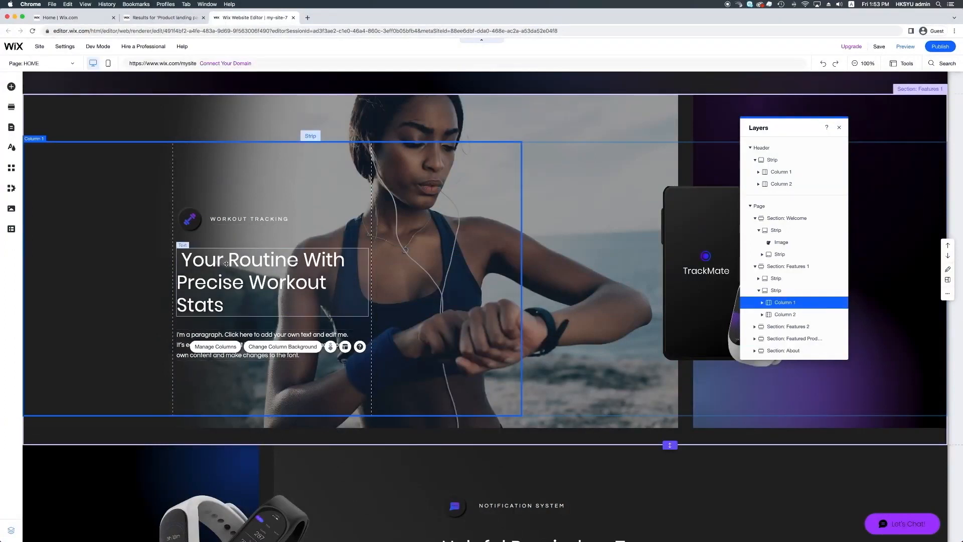
Insert "Fine Tune" at the start of the "Your Routine With Precise Workout Stats" heading
double_click(203, 261)
key("Left")
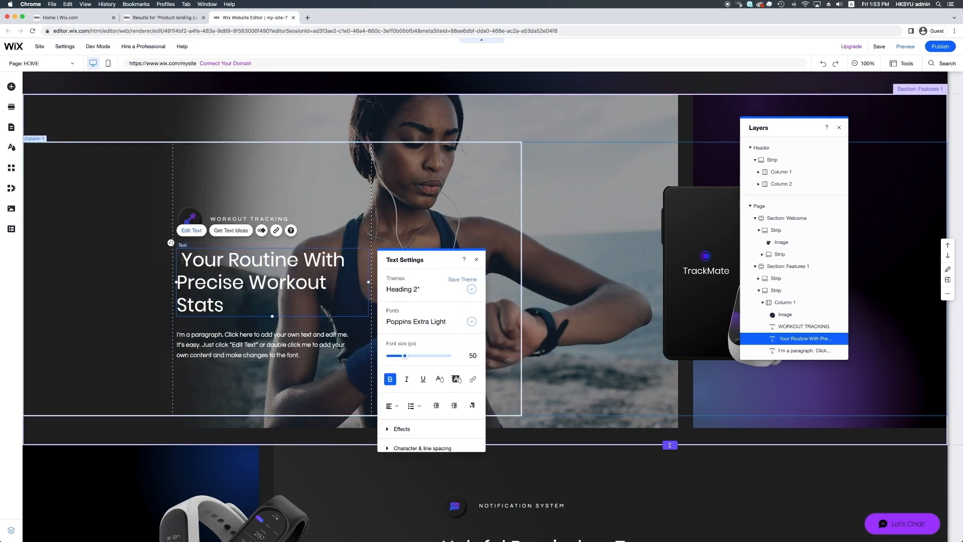
type("Fine Tun")
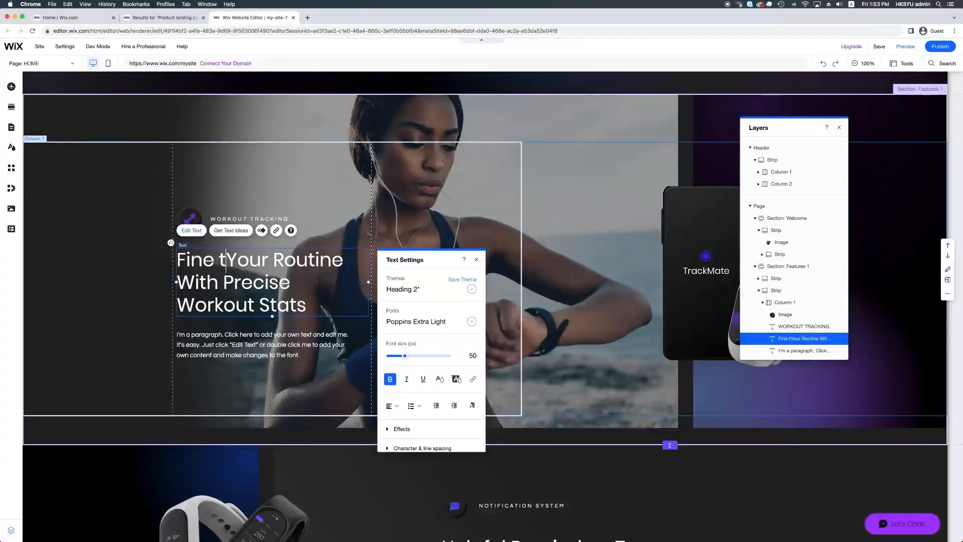
type("e")
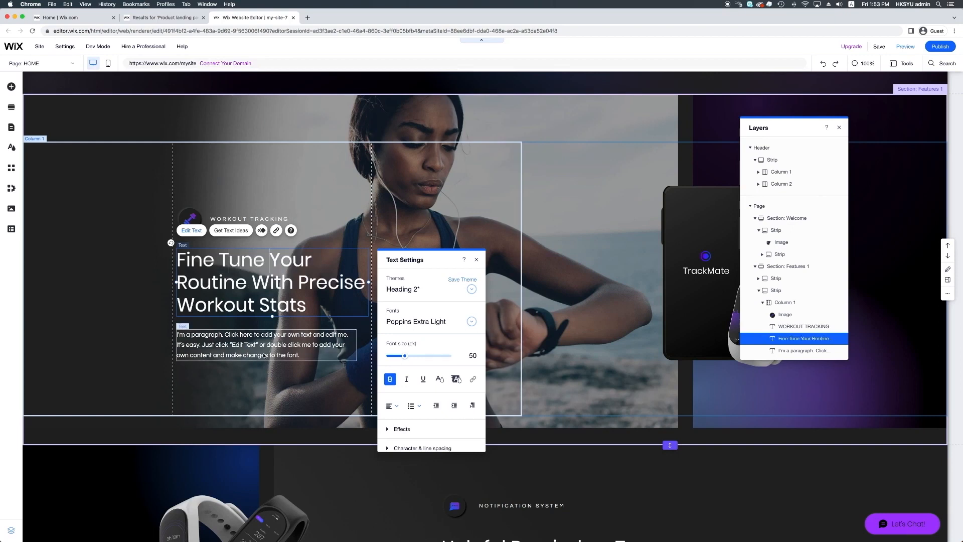
Look through the landing page from the Features 2 section down to the bottom, and select the Footer in the layers
left_click(267, 457)
scroll(267, 457, "down", 1)
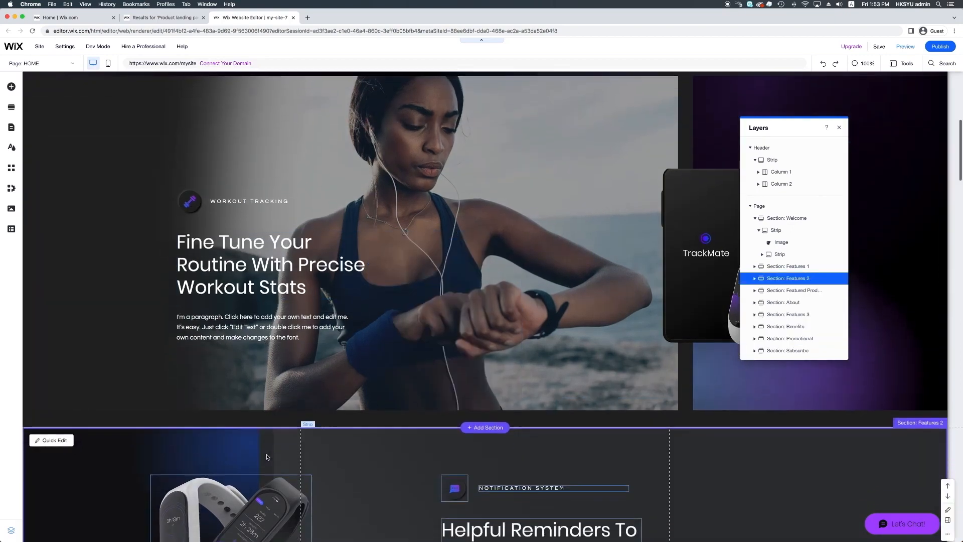
scroll(267, 456, "down", 5)
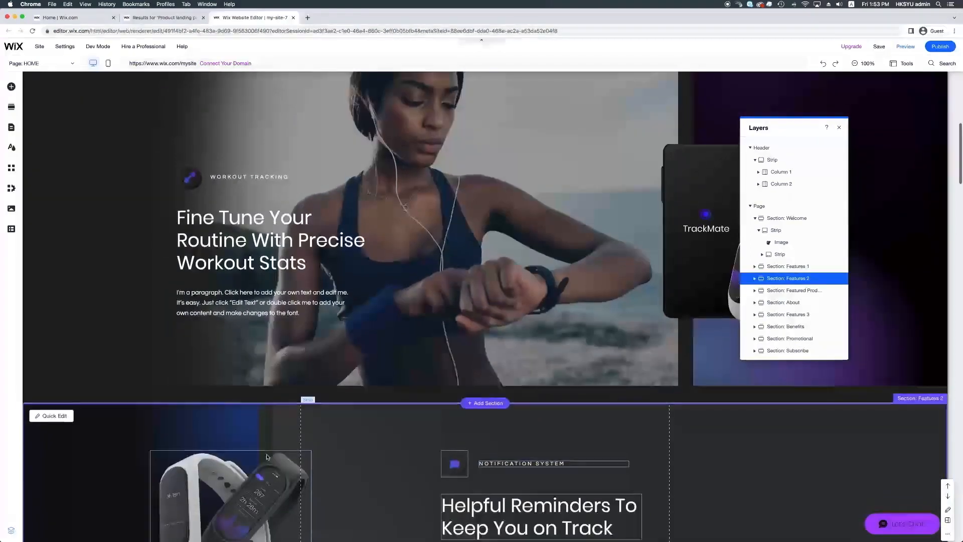
scroll(267, 456, "down", 6)
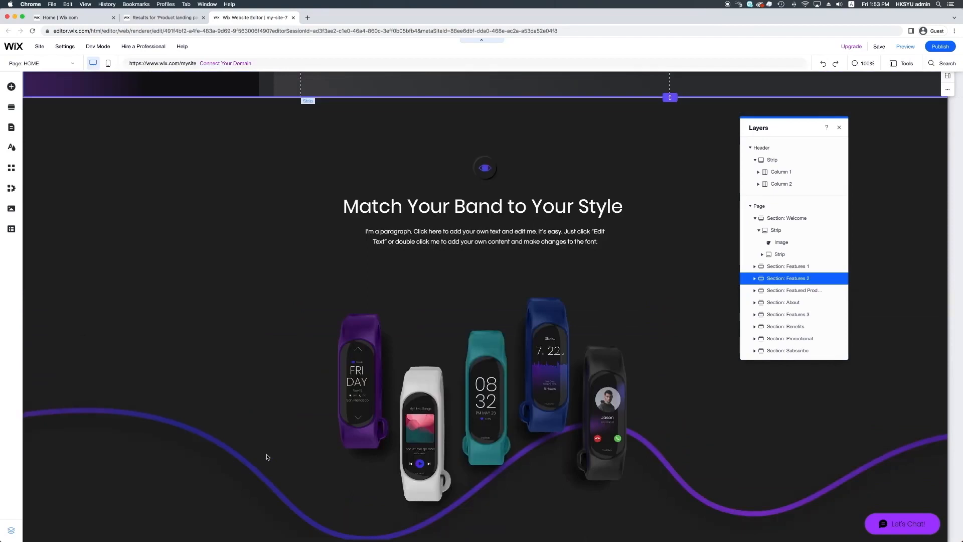
scroll(267, 457, "down", 4)
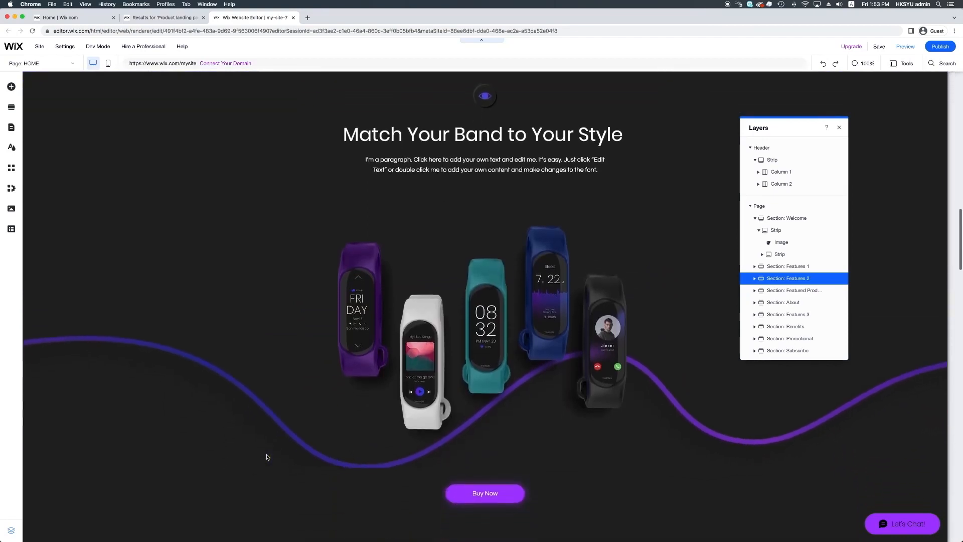
scroll(268, 457, "down", 7)
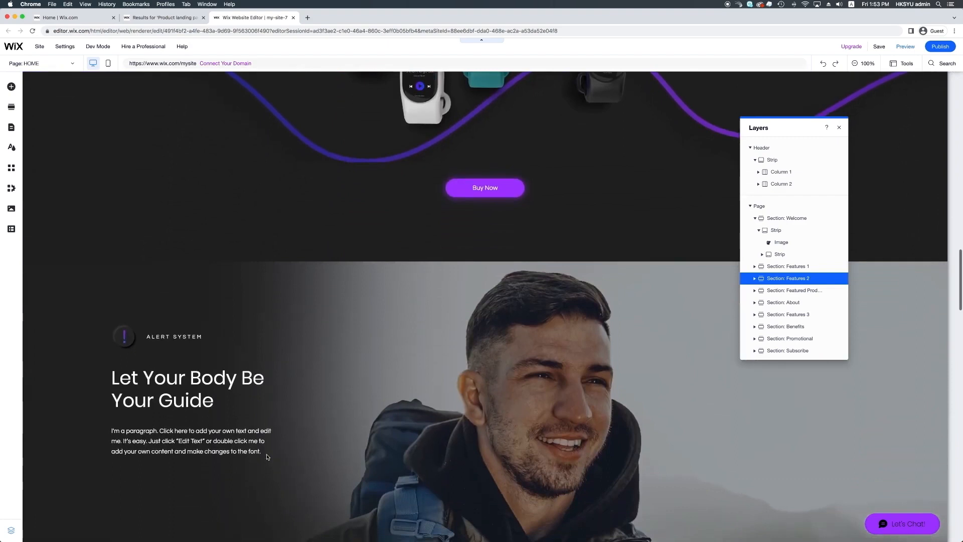
scroll(267, 456, "down", 10)
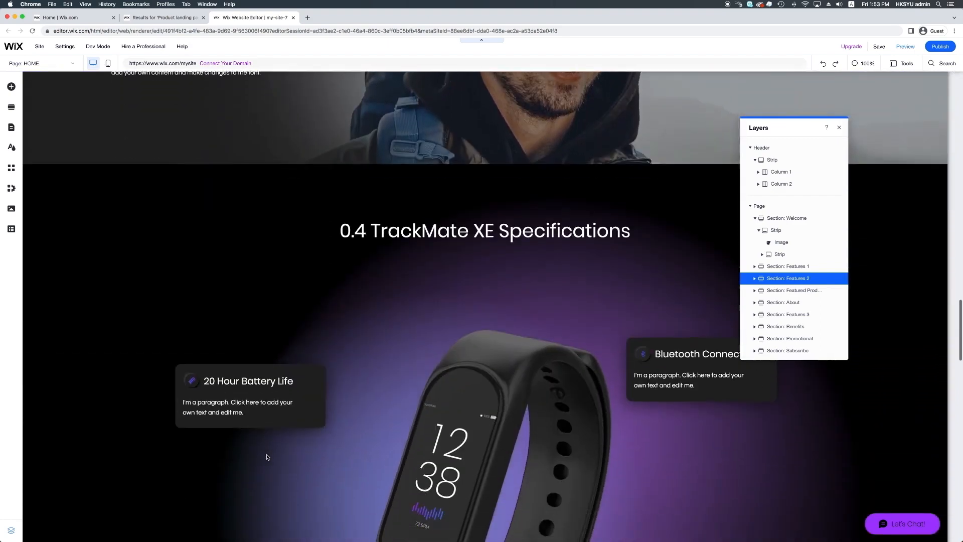
scroll(267, 456, "down", 10)
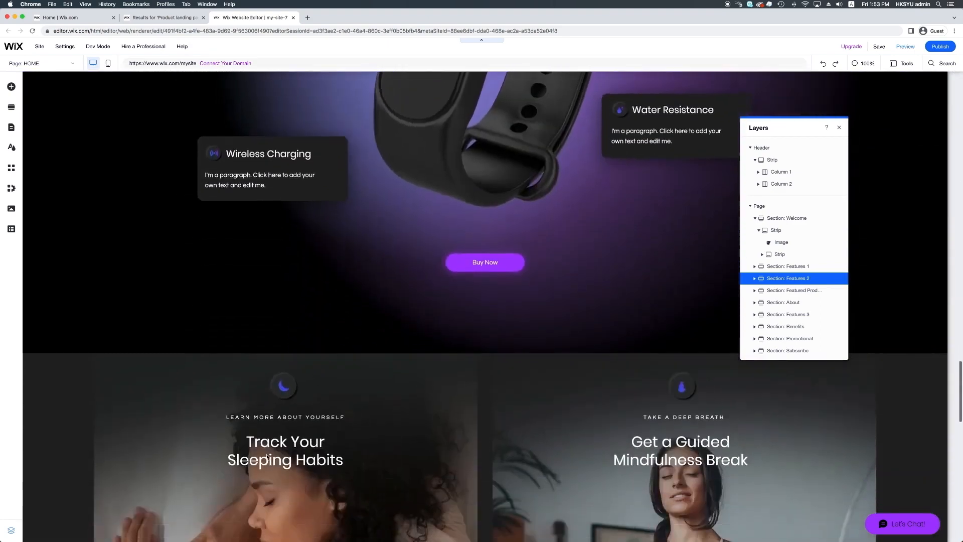
scroll(268, 457, "down", 13)
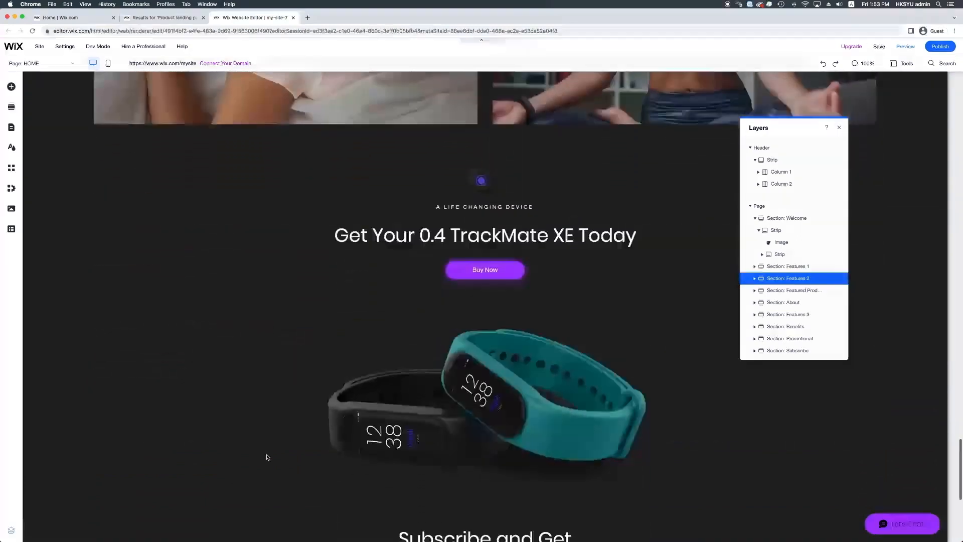
scroll(782, 321, "down", 1)
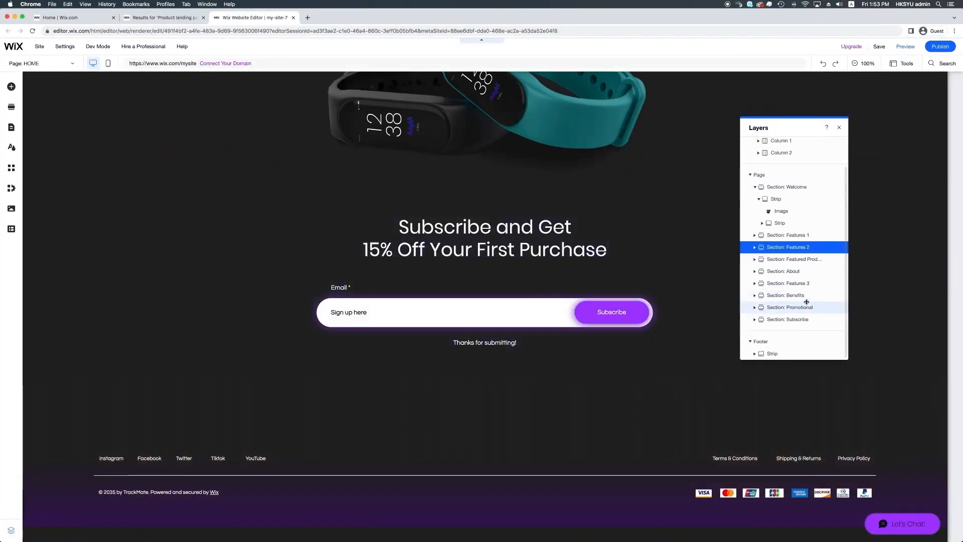
left_click(768, 343)
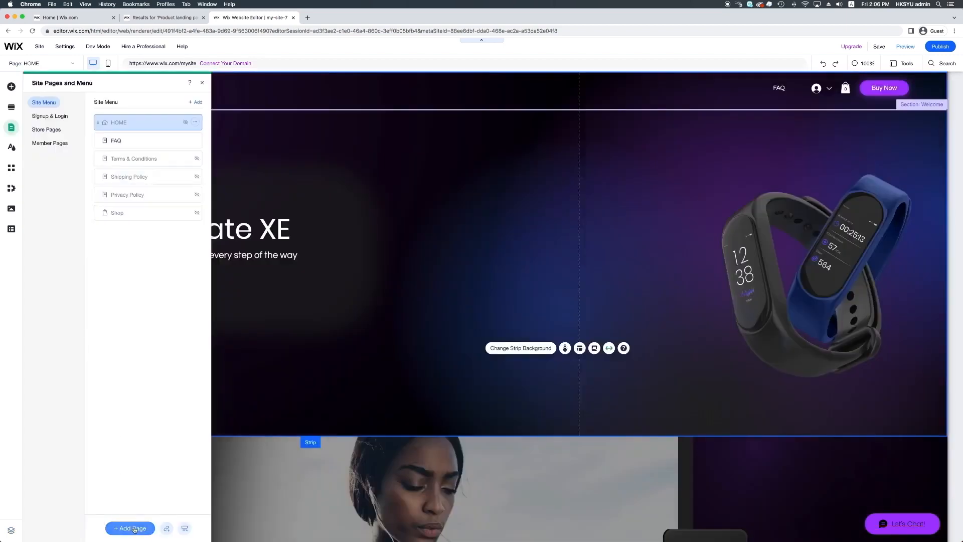
Add a blank page to the site menu and name it "Layout"
left_click(134, 528)
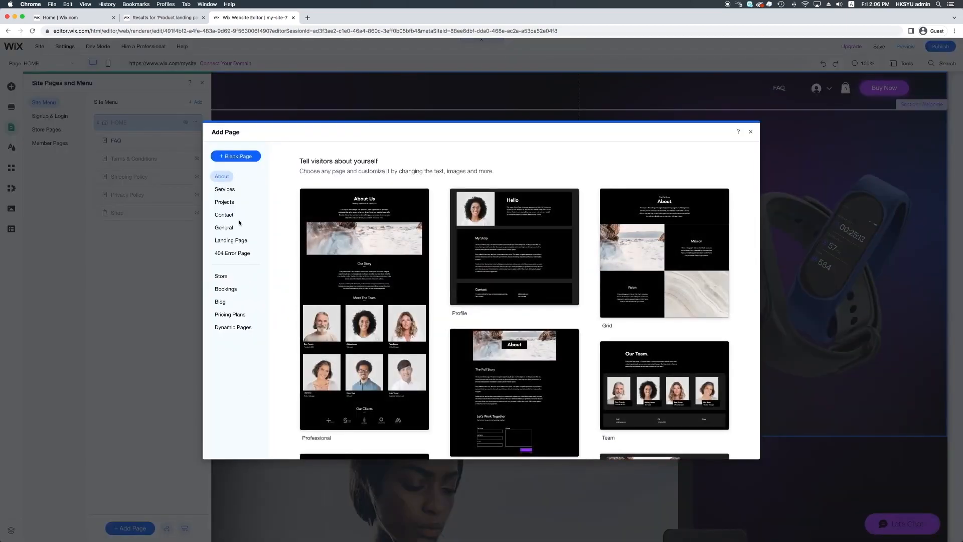
left_click(236, 156)
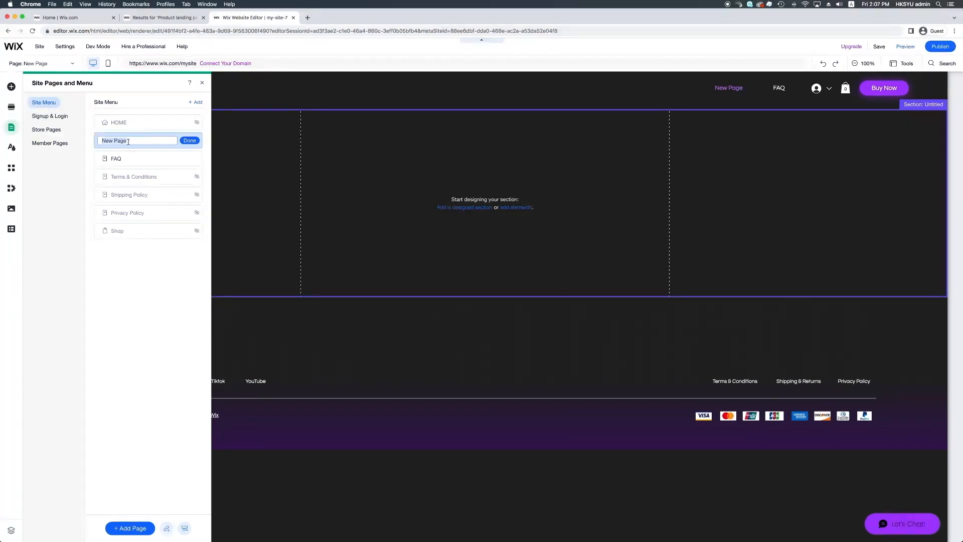
type("Layout")
left_click(190, 142)
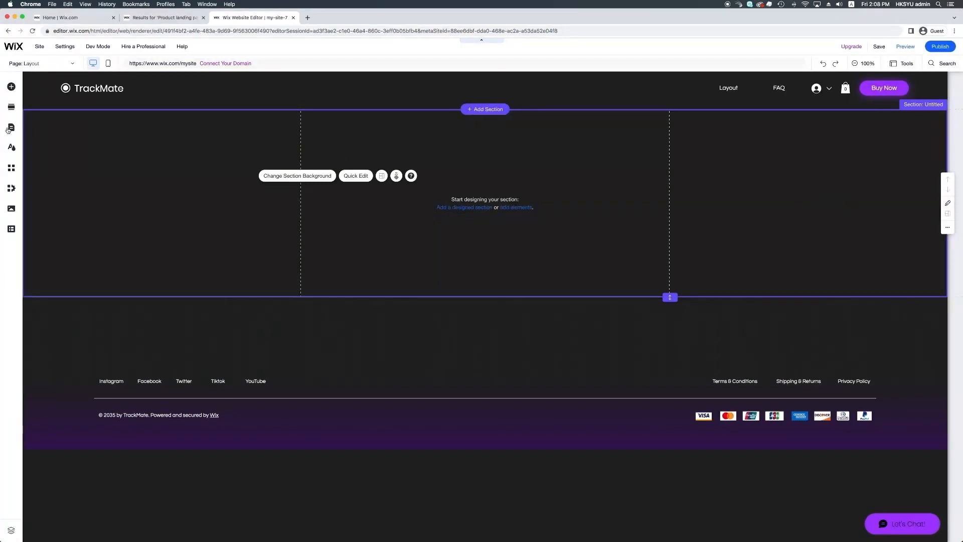
Add the blank white classic strip to the empty section of the Layout page
left_click(10, 87)
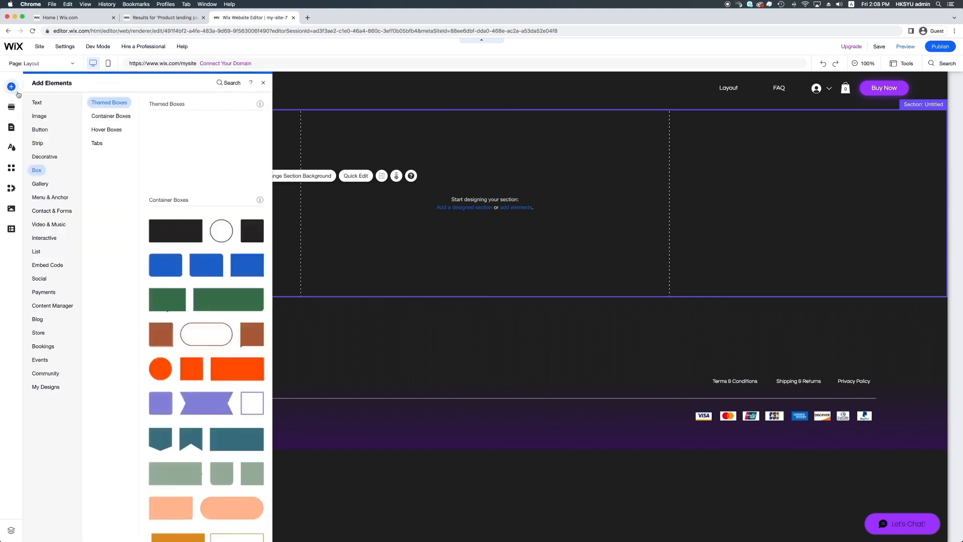
left_click(37, 143)
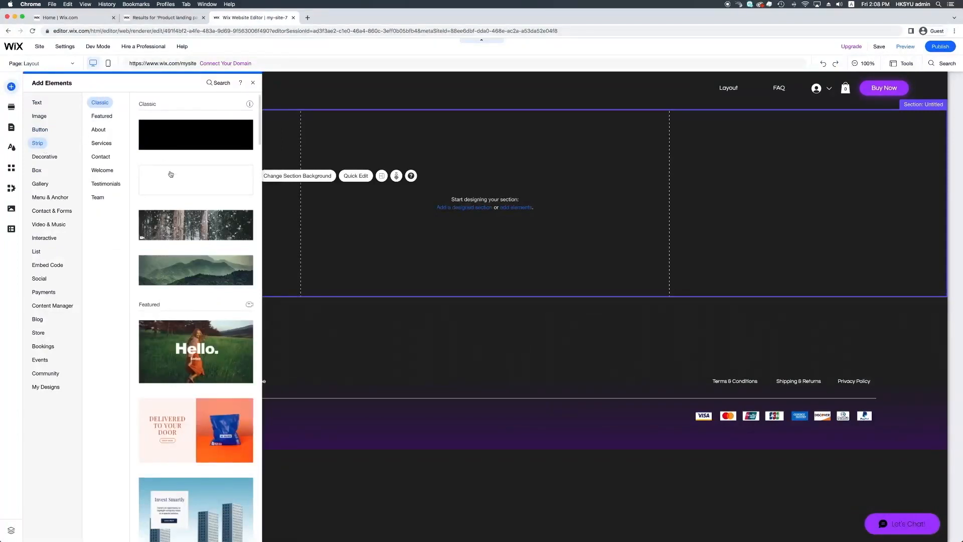
left_click_drag(173, 176, 279, 194)
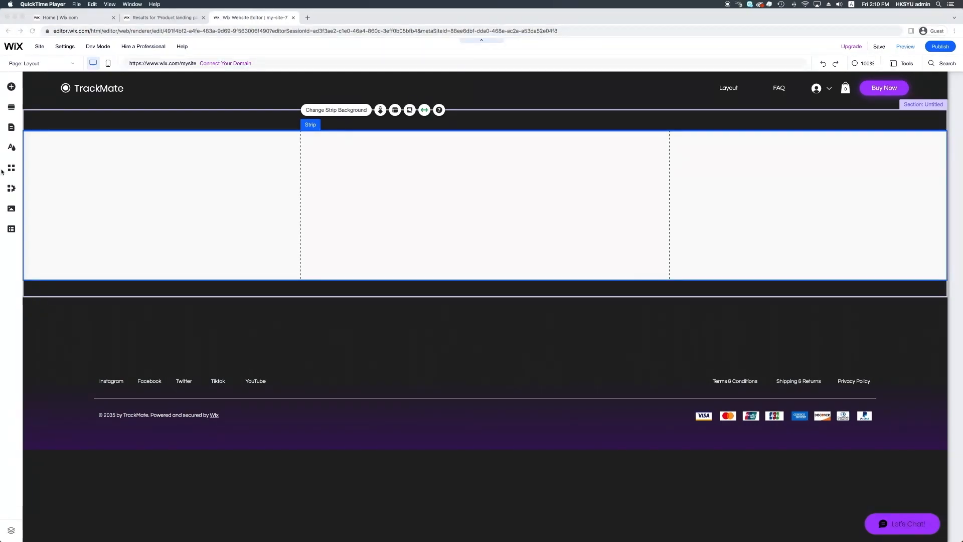
Add the first black themed box to the white strip and move it inside the gridlines
left_click(10, 89)
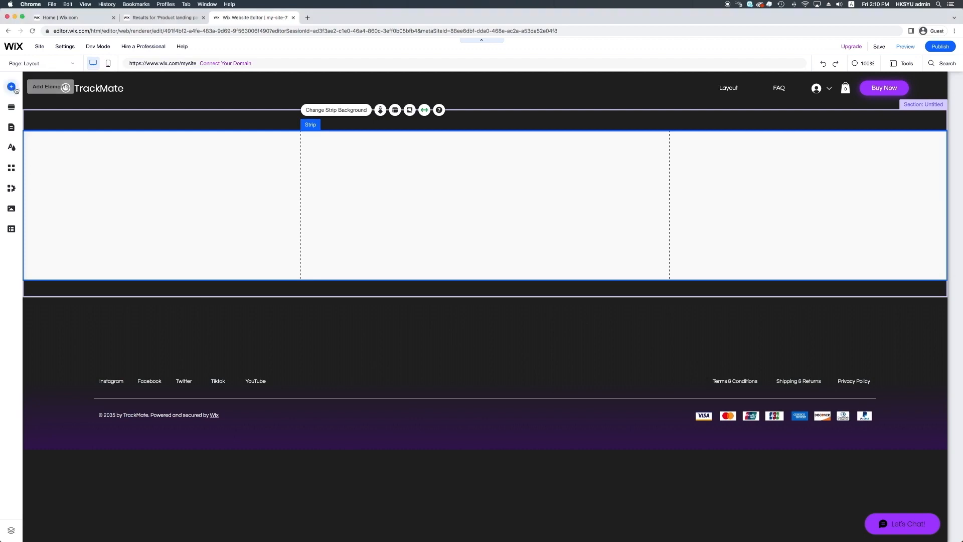
left_click(10, 88)
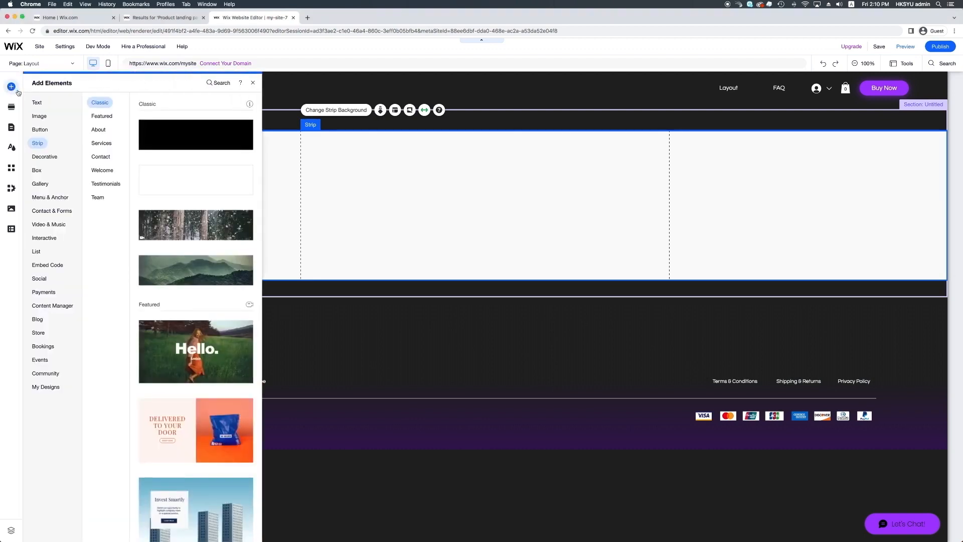
mouse_move(44, 172)
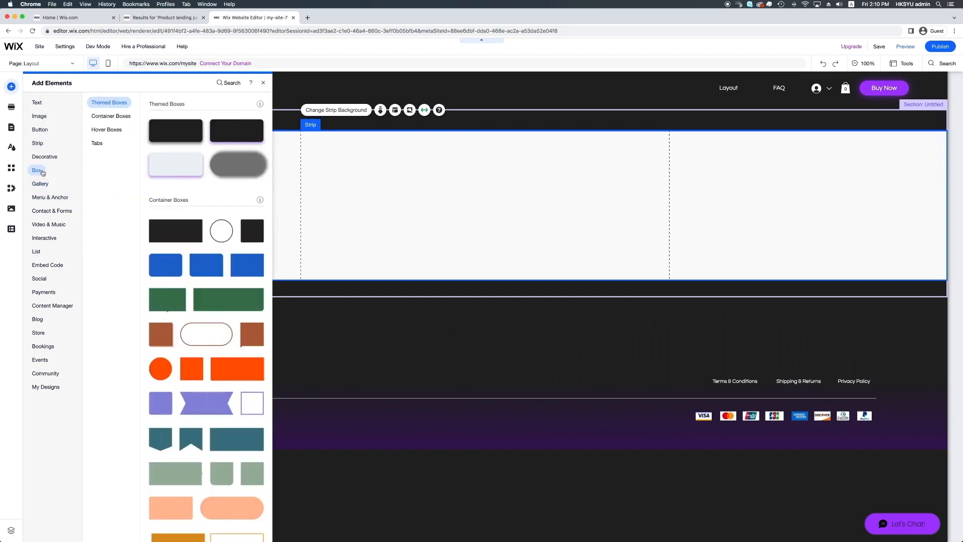
left_click_drag(186, 135, 385, 200)
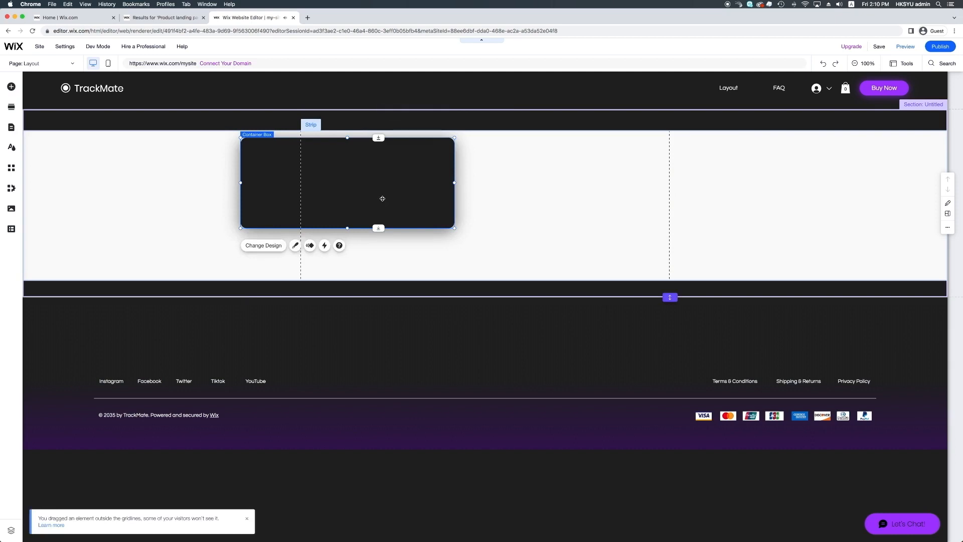
left_click_drag(377, 193, 462, 203)
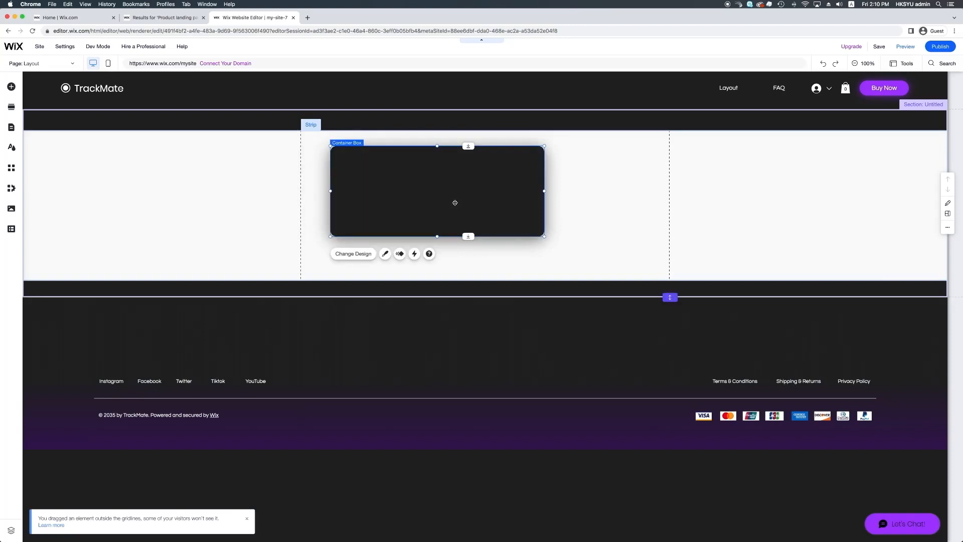
Customize the container box's design with a dark blue background fill
left_click(364, 254)
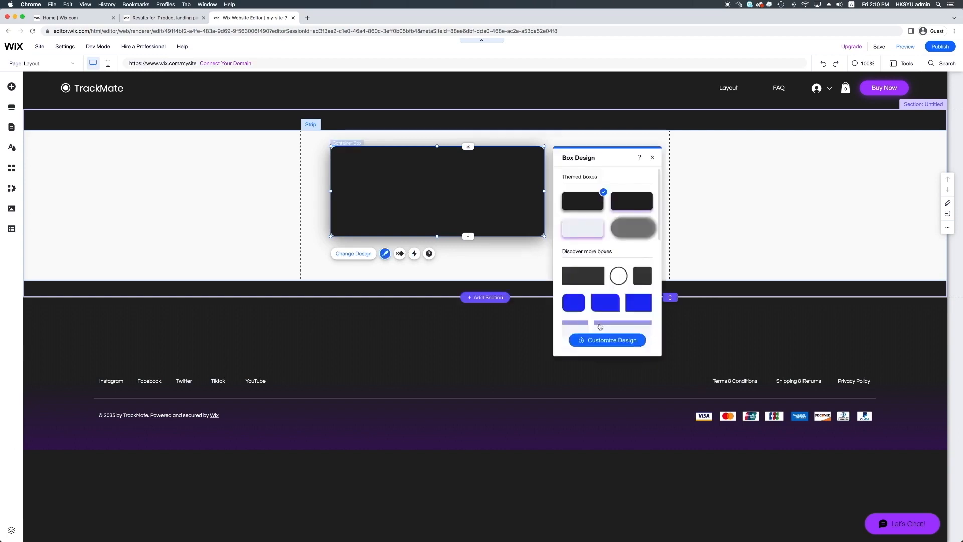
left_click(624, 347)
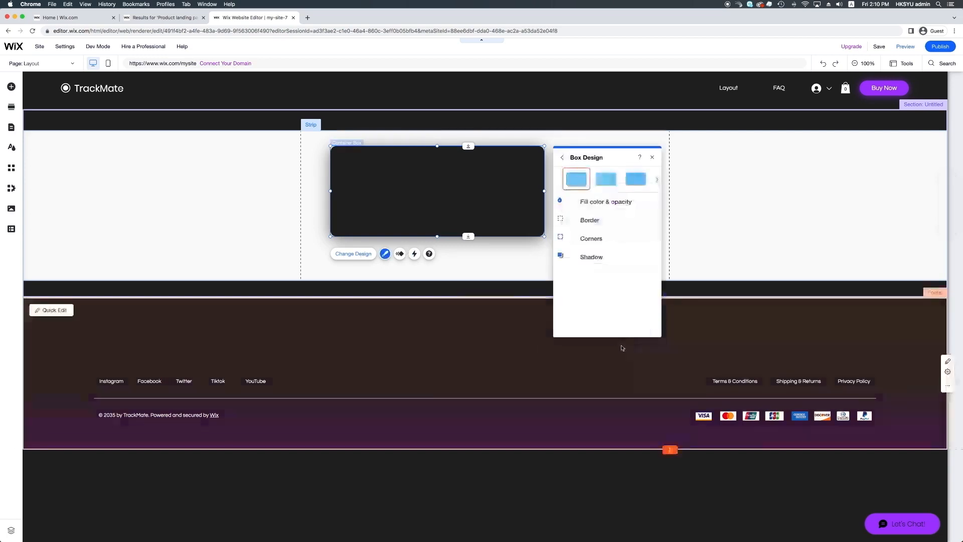
left_click(609, 210)
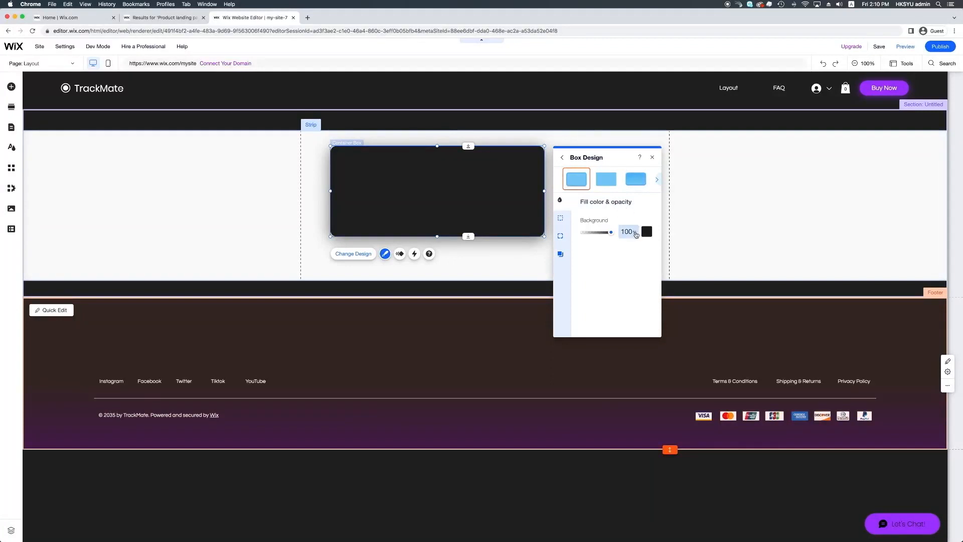
left_click(647, 233)
left_click(678, 298)
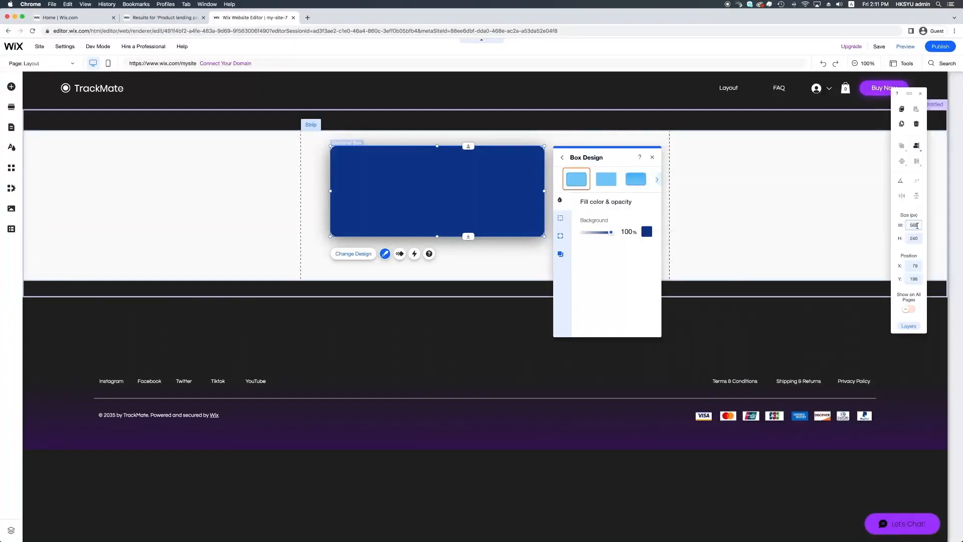
Set the container box's size to 980 px wide and 400 px high
left_click(917, 225)
type("5")
left_click(916, 238)
type("4")
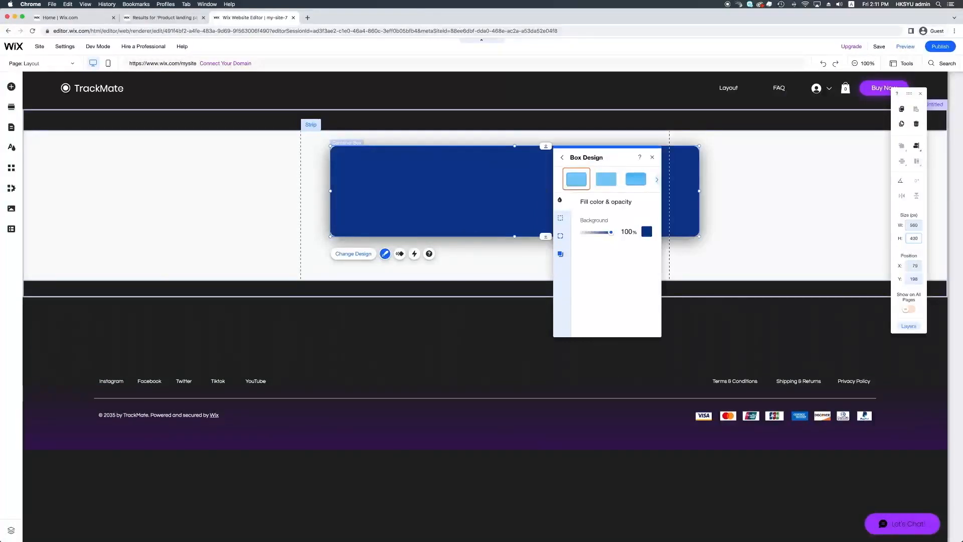
key("Return")
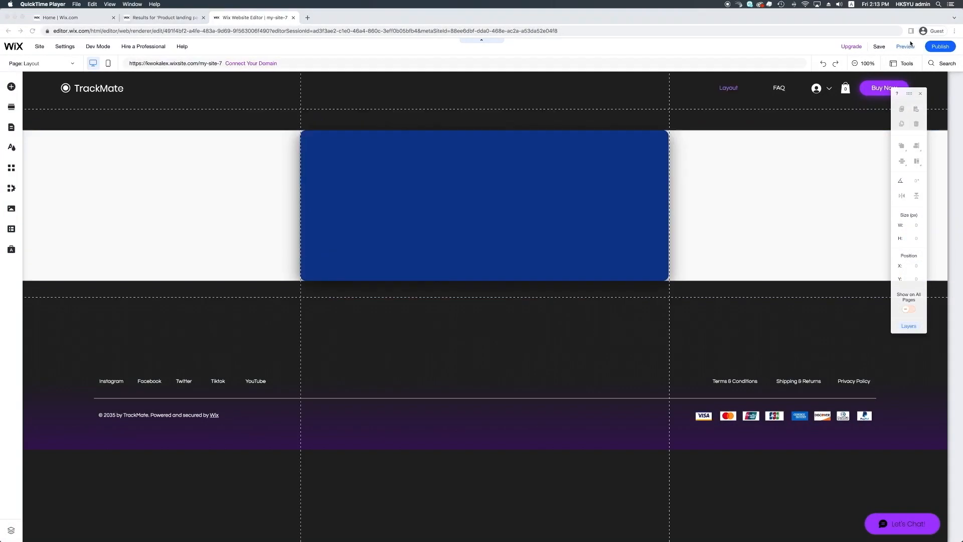
Preview the Layout page, check the strip and box at a narrower and full browser window width, and return to the editor
left_click(902, 49)
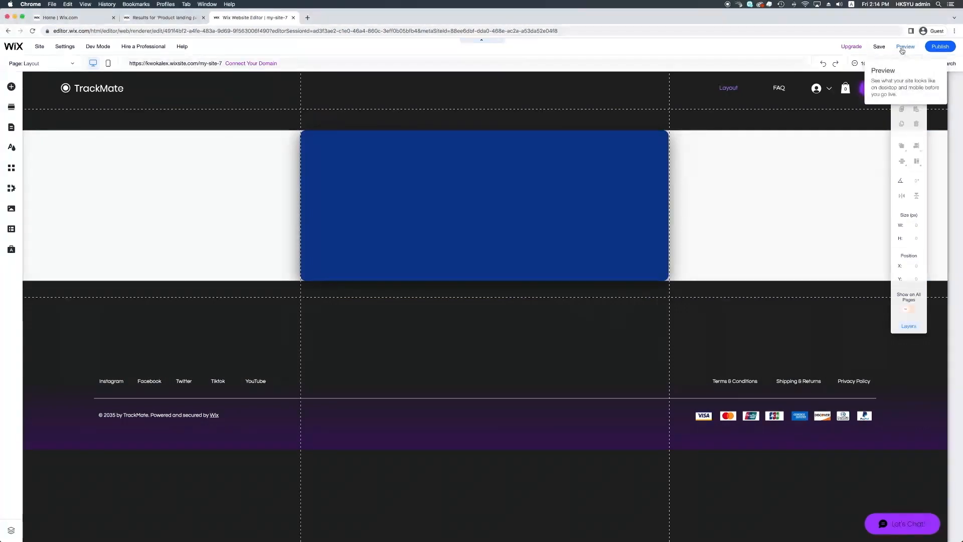
left_click(903, 50)
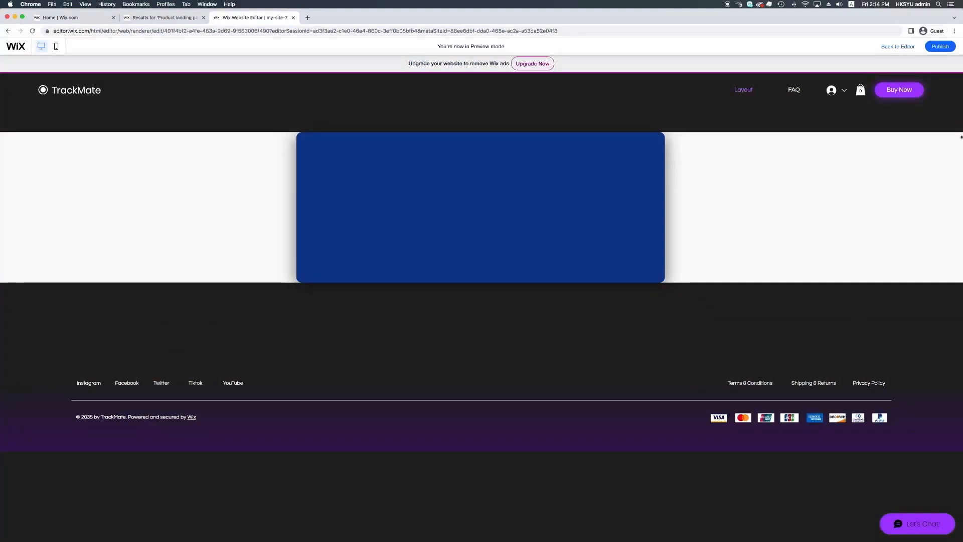
left_click_drag(960, 137, 809, 142)
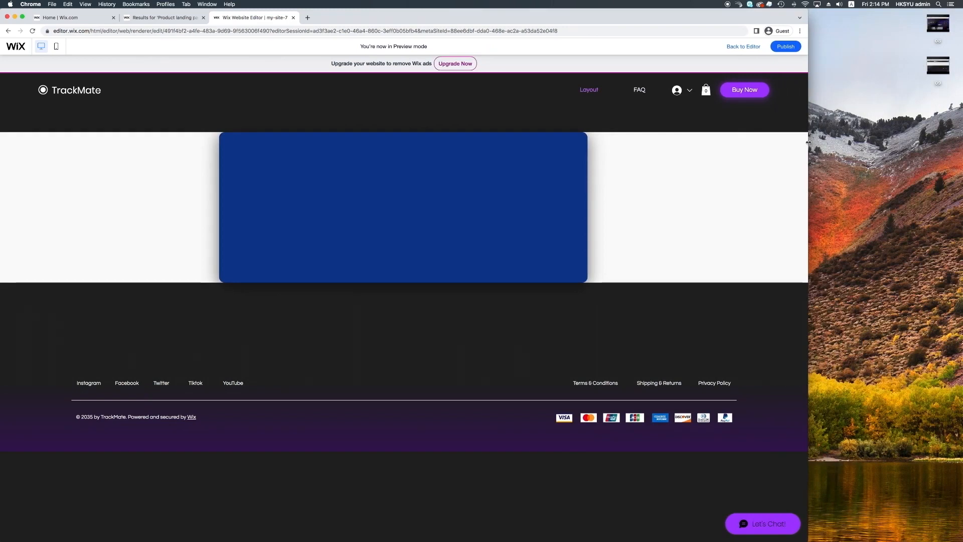
left_click_drag(808, 142, 961, 144)
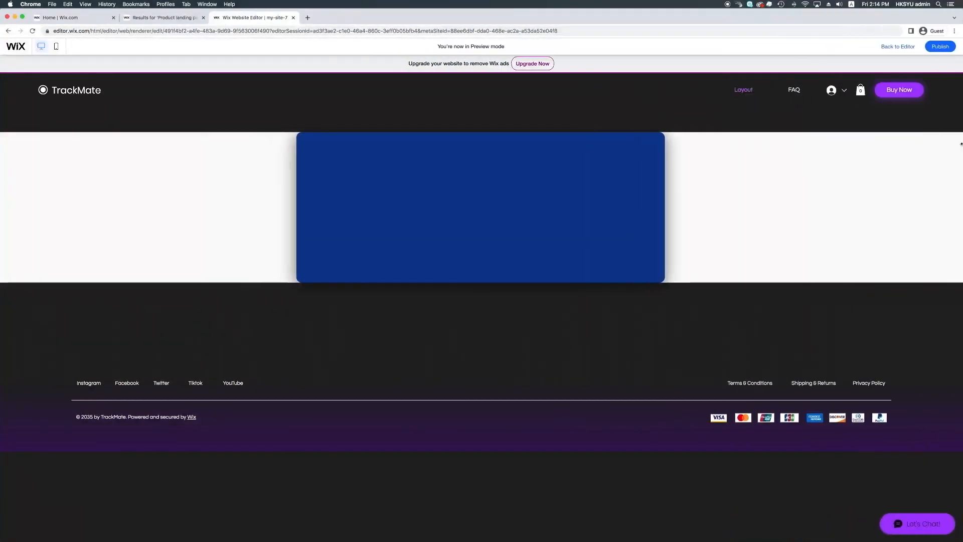
left_click(902, 48)
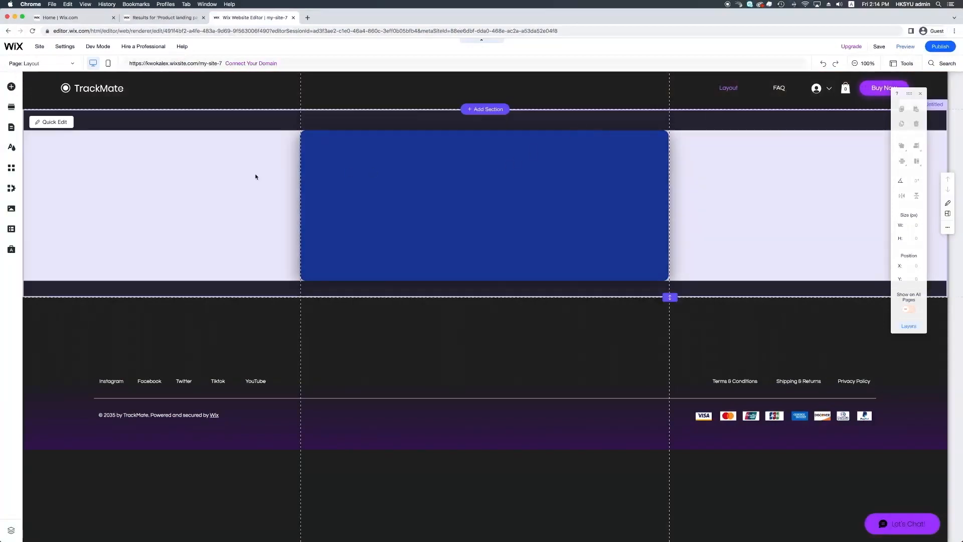
Add a second column to the white strip on the Layout page
left_click(255, 176)
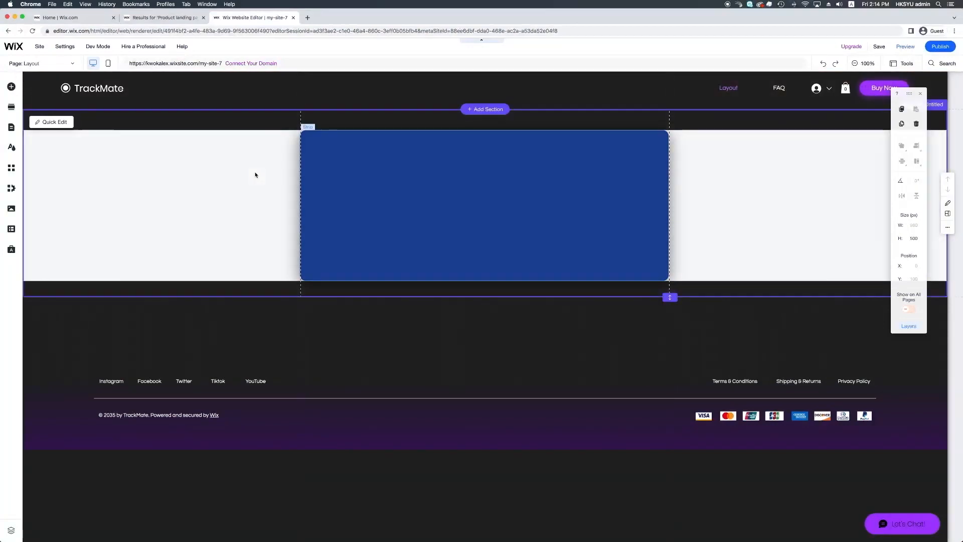
left_click(237, 151)
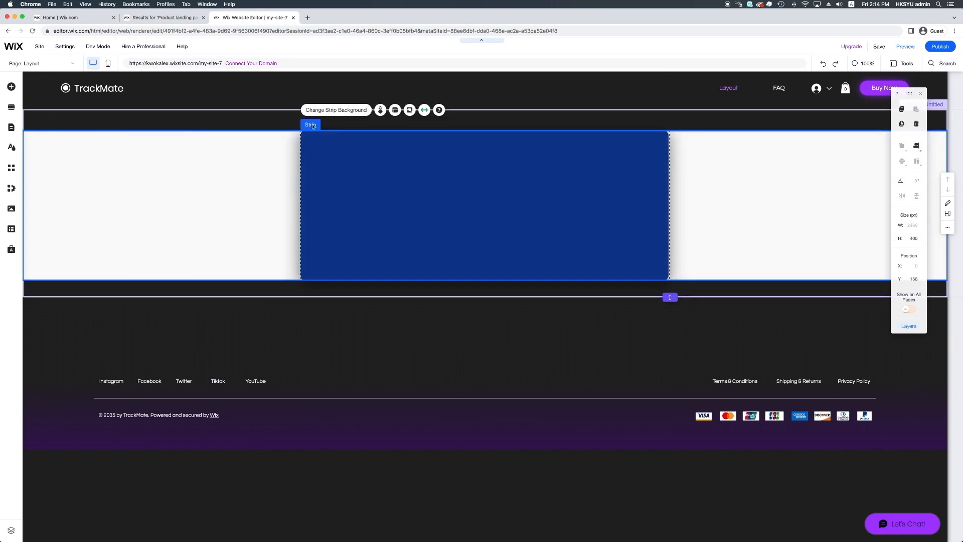
left_click(395, 110)
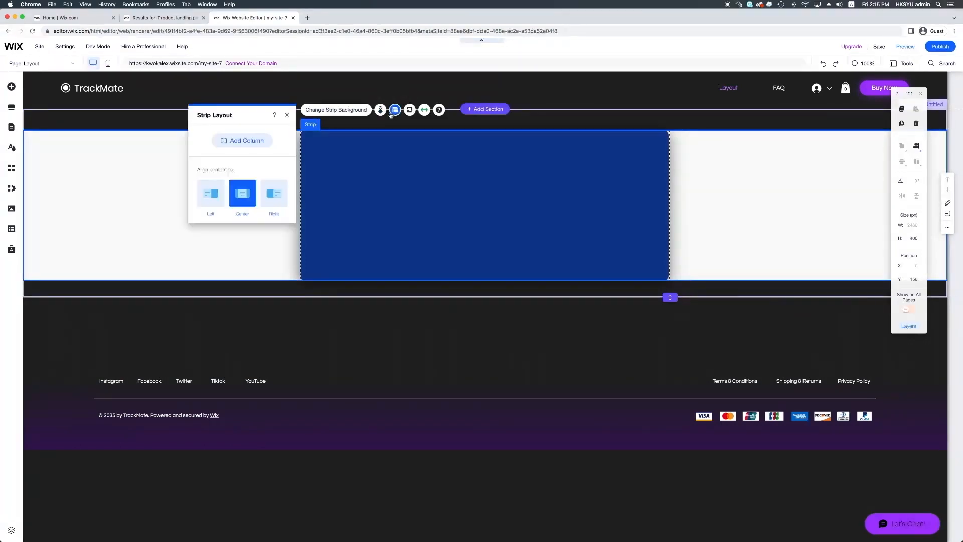
left_click(255, 143)
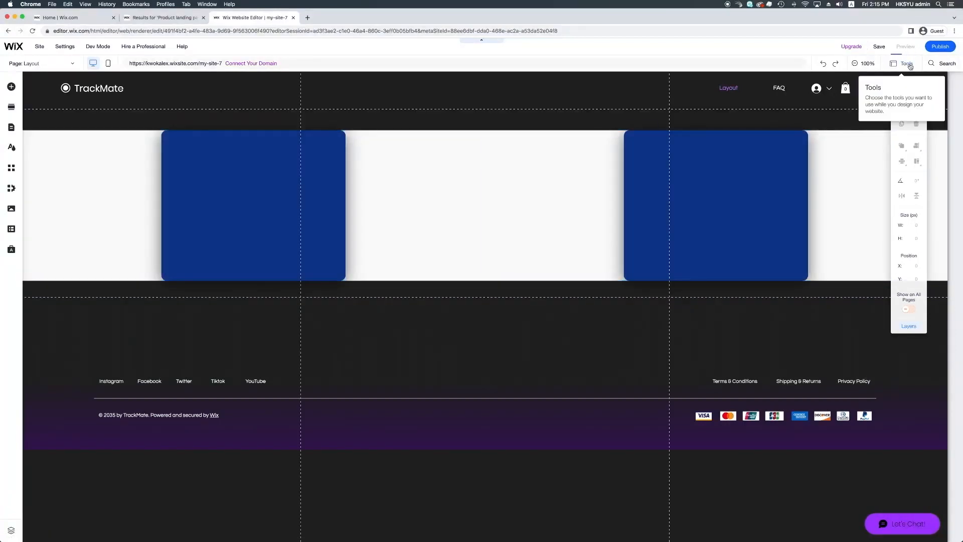
Preview the two-column strip while narrowing the browser window, and return to the editor
left_click(906, 51)
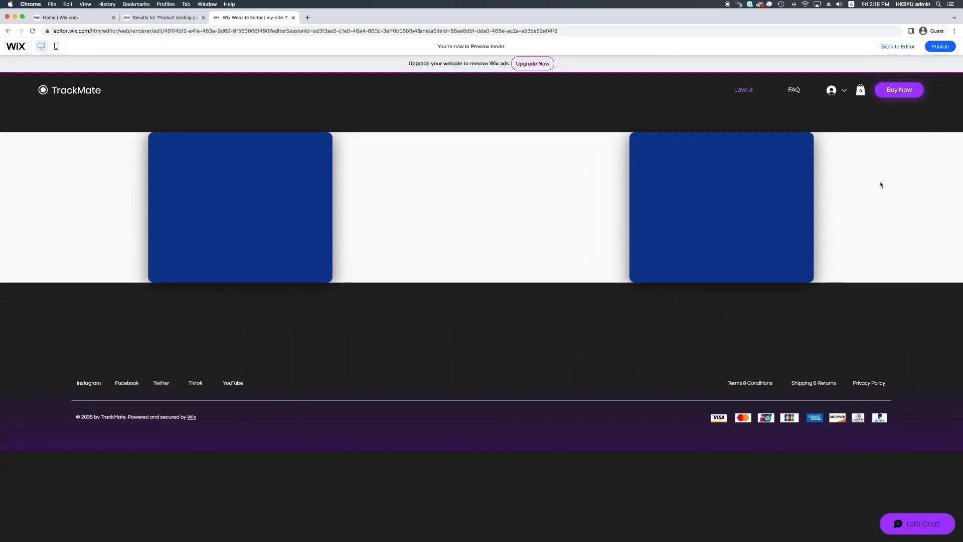
left_click_drag(962, 200, 645, 224)
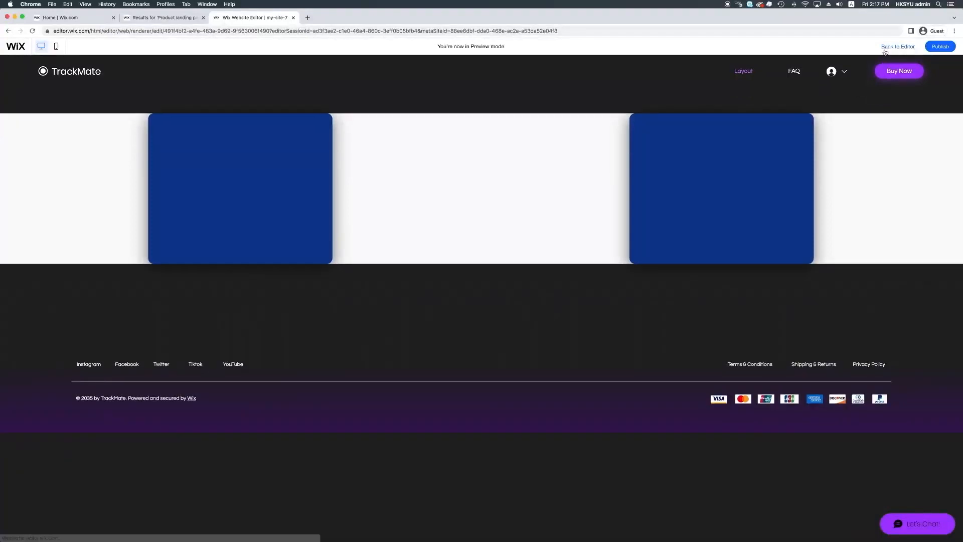
left_click(886, 49)
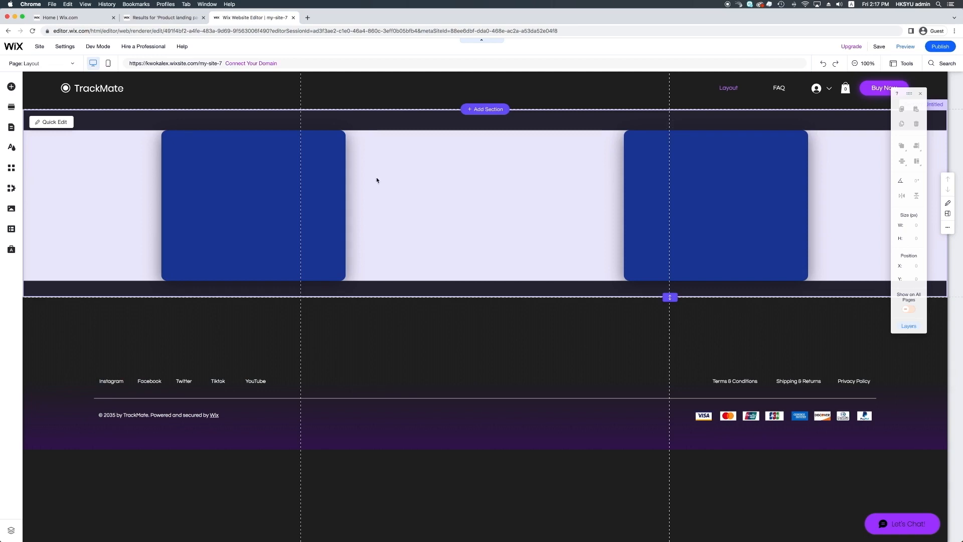
Set the strip's column proportions to 25-75 and preview the page
left_click(132, 181)
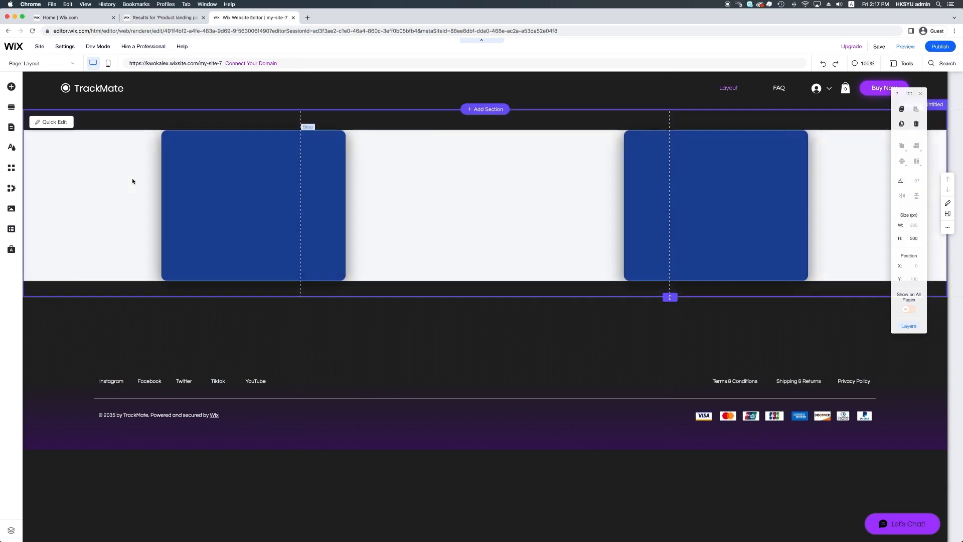
left_click(394, 163)
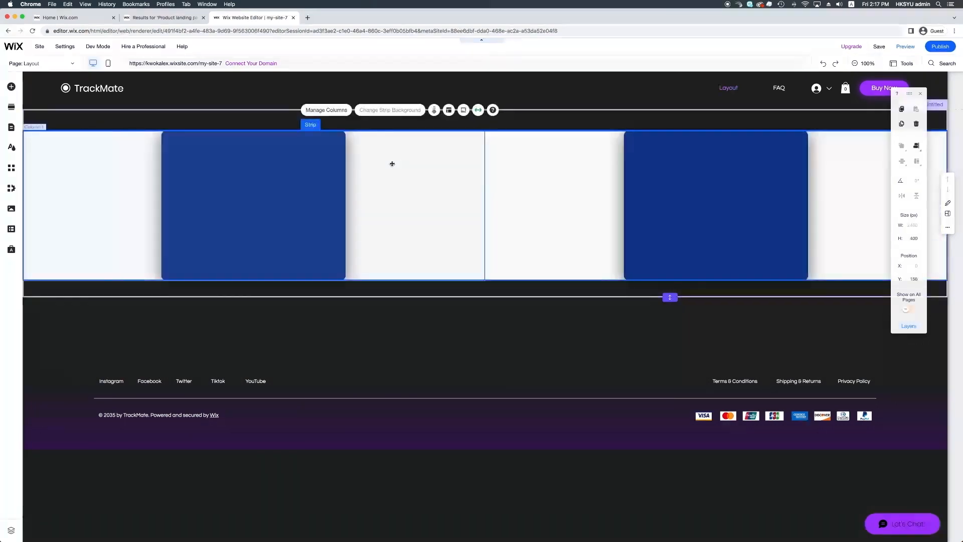
left_click(450, 111)
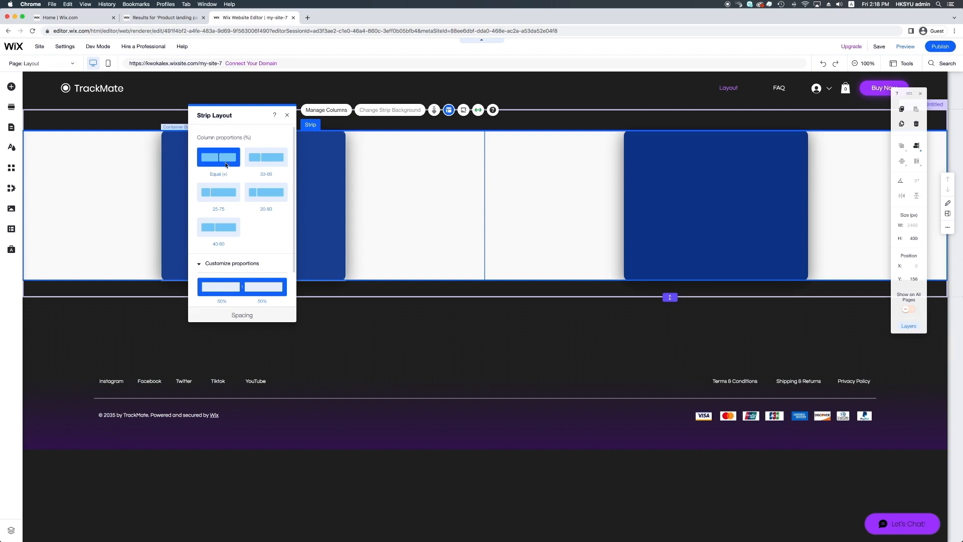
left_click(228, 195)
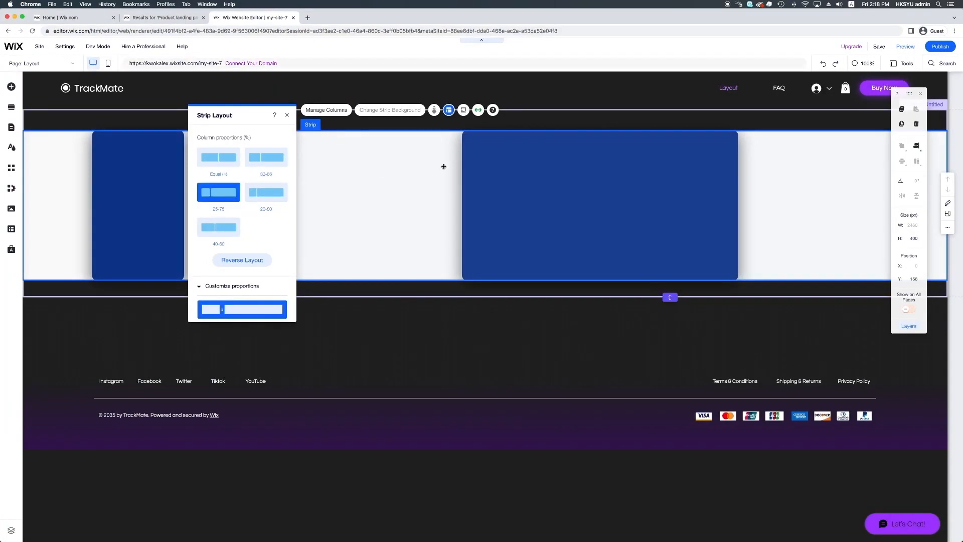
left_click(904, 48)
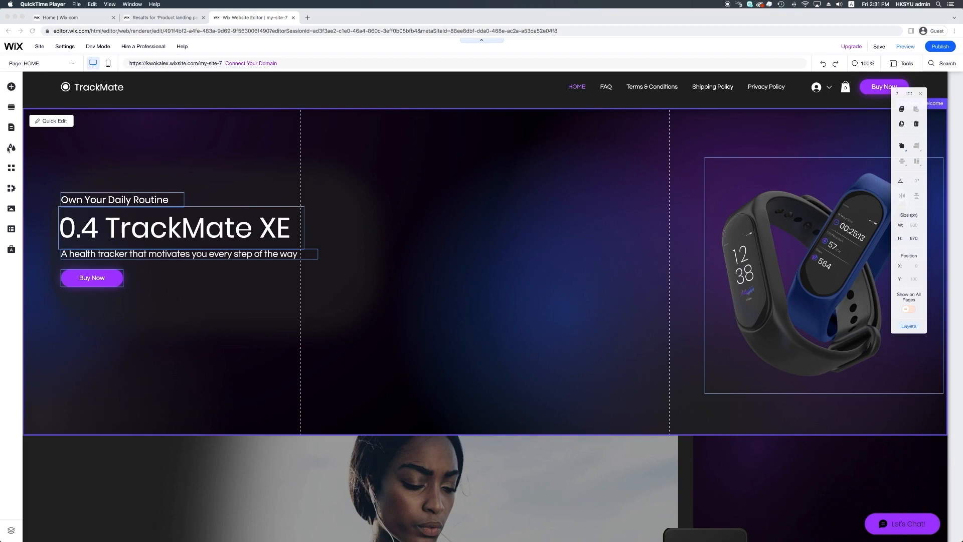
Review the site's page list from the HOME page and select the horizontal menu in the header
left_click(11, 129)
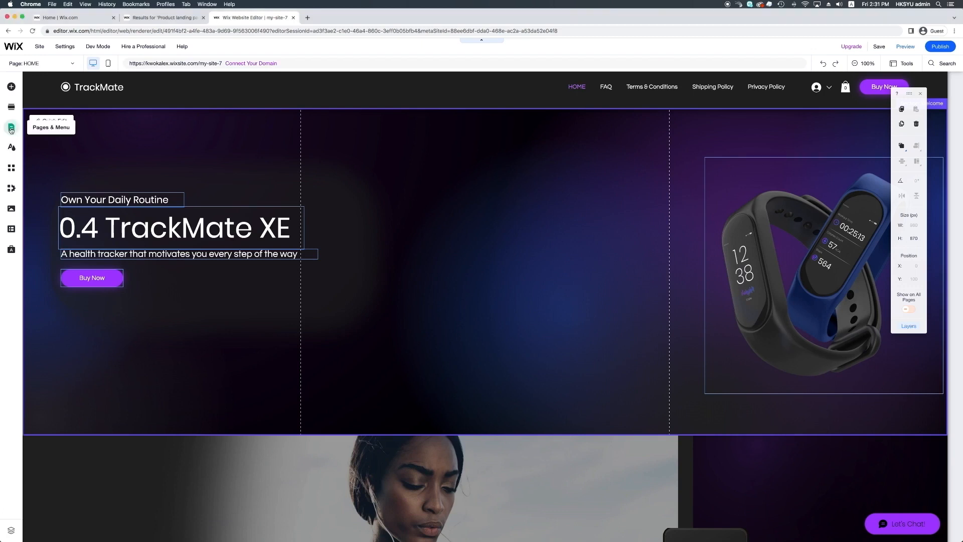
left_click(11, 129)
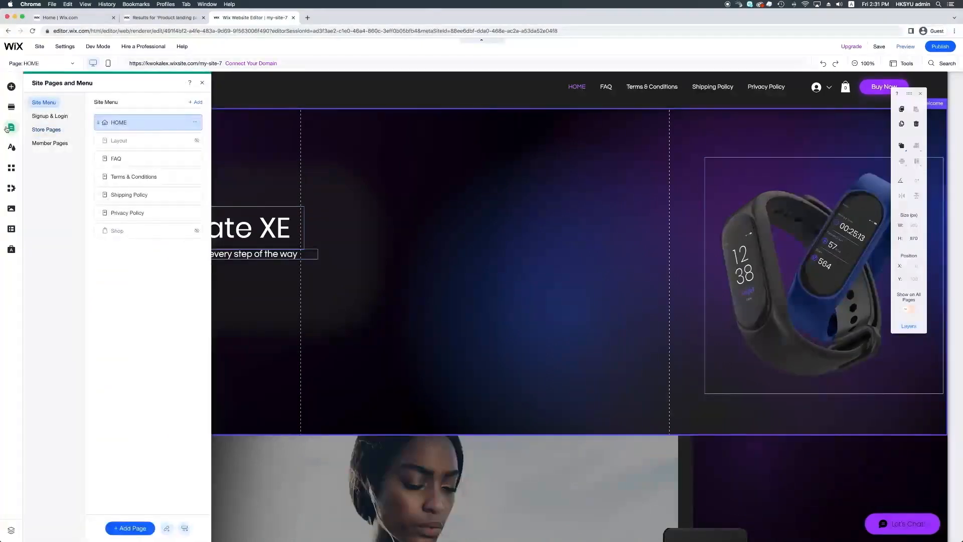
left_click(7, 129)
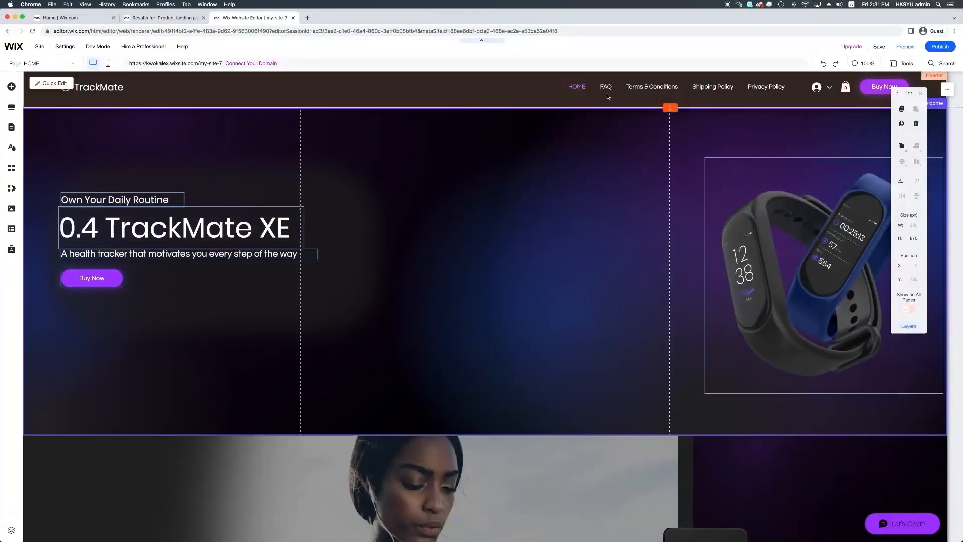
left_click(607, 90)
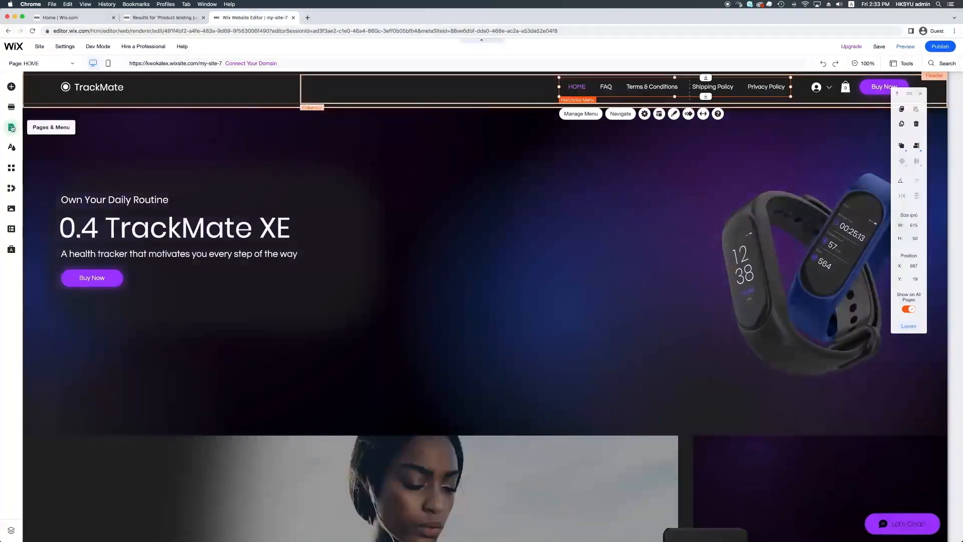
Hide the Terms & Conditions, Shipping Policy and Privacy Policy pages from the site menu and show the Shop page
left_click(12, 128)
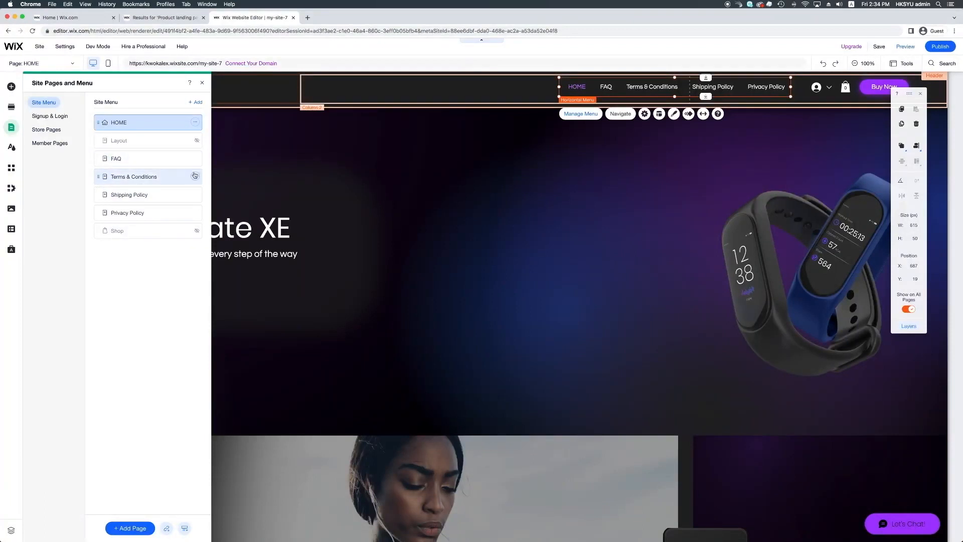
left_click(195, 177)
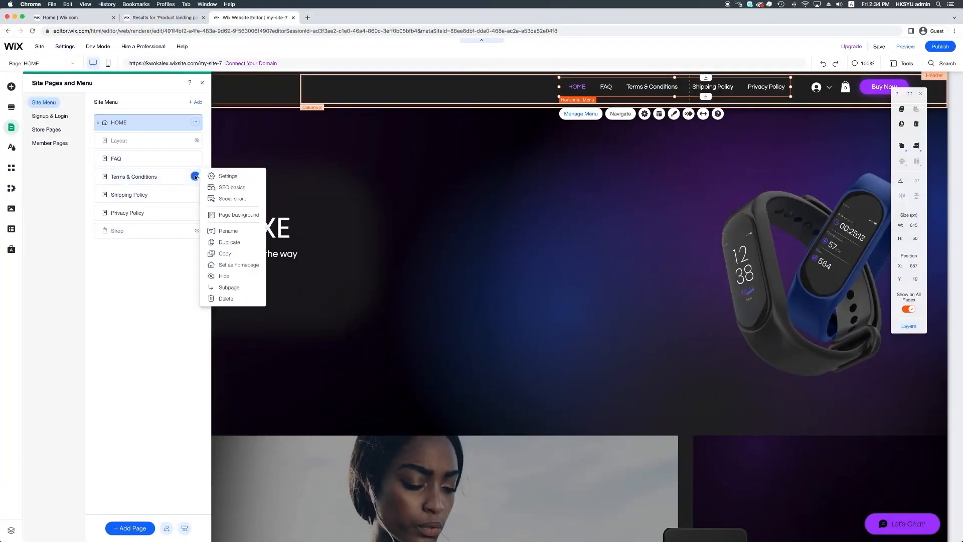
left_click(224, 277)
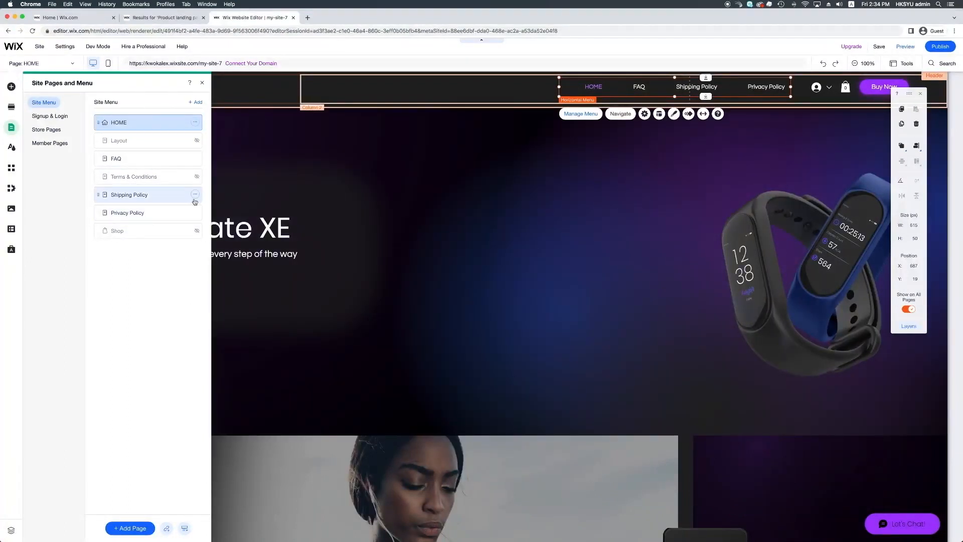
left_click(195, 195)
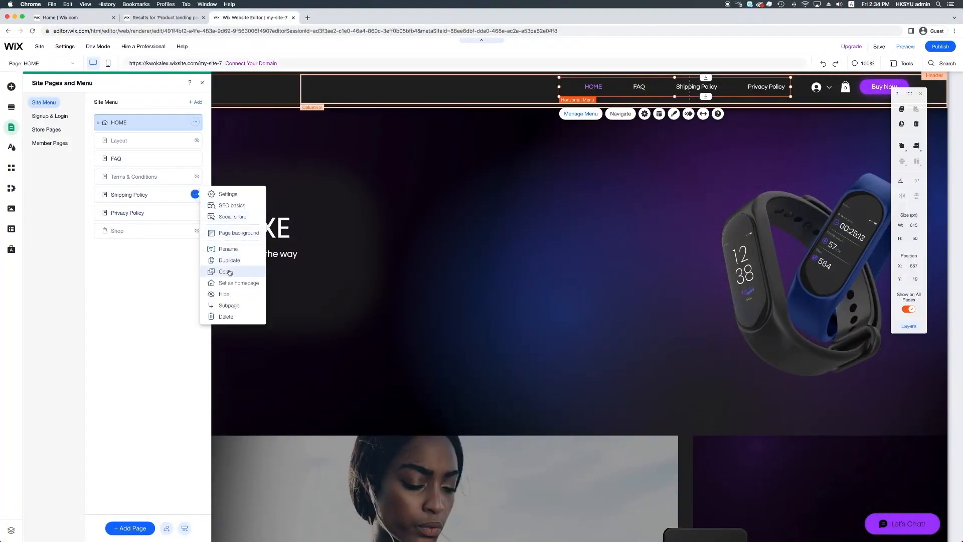
left_click(225, 295)
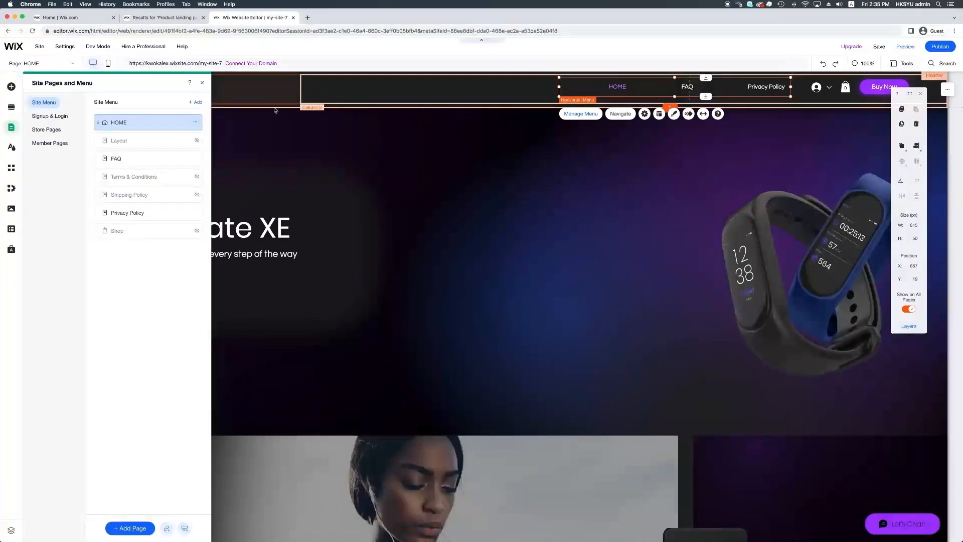
left_click(195, 212)
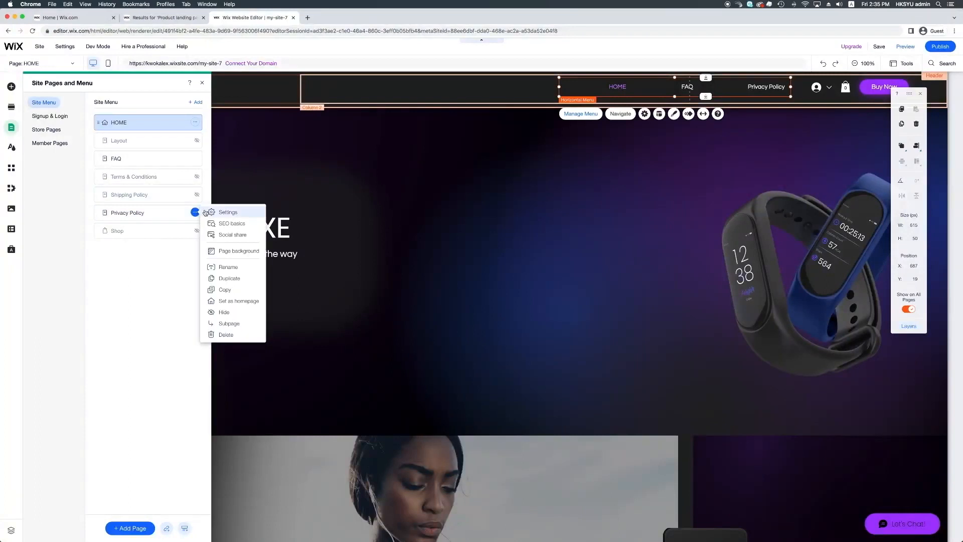
left_click(234, 312)
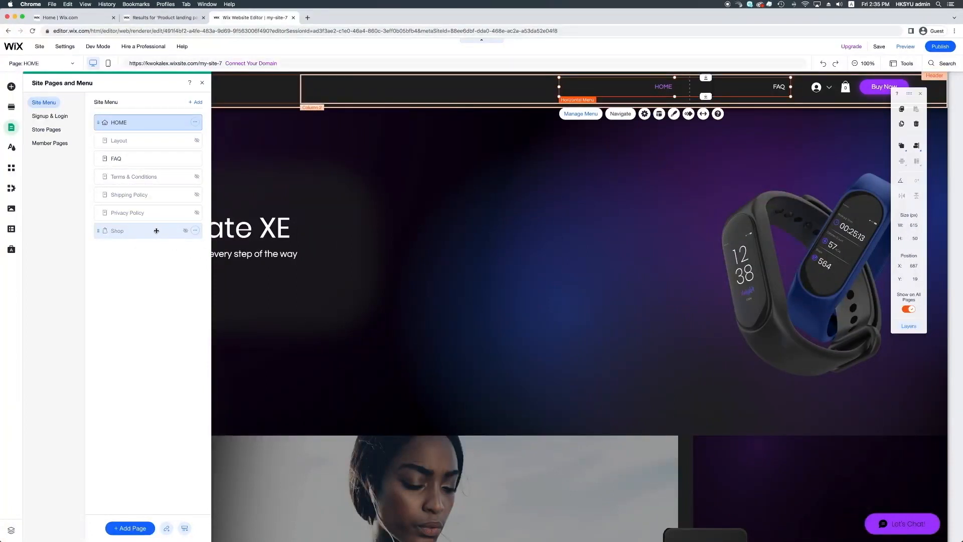
left_click(195, 230)
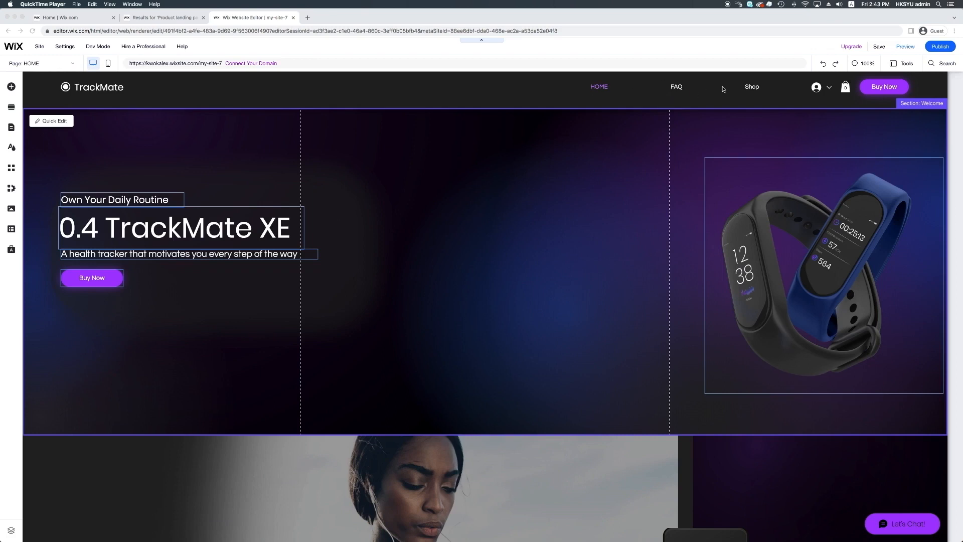
Try left and right text alignment on the header's horizontal menu, settling on centered text with items displayed right to left
left_click(663, 91)
left_click(689, 89)
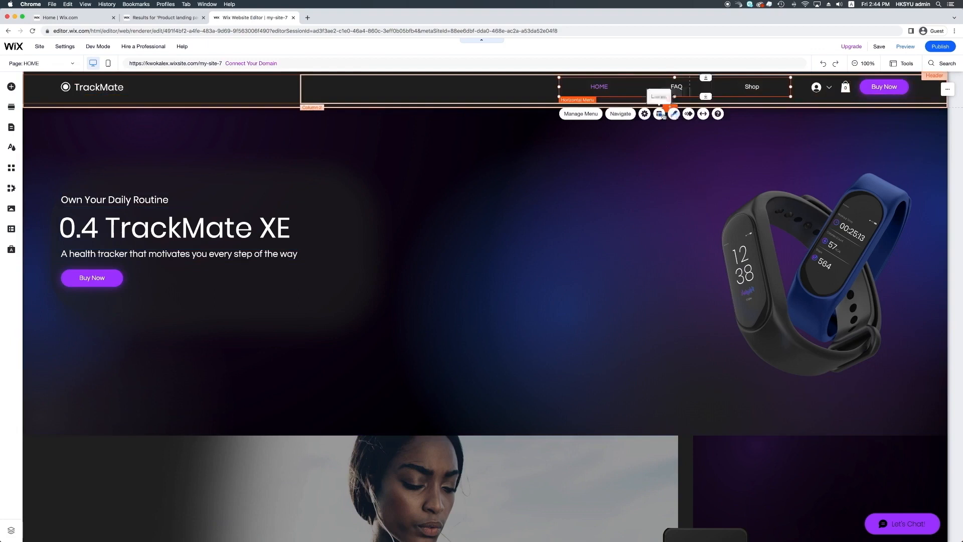
left_click(660, 114)
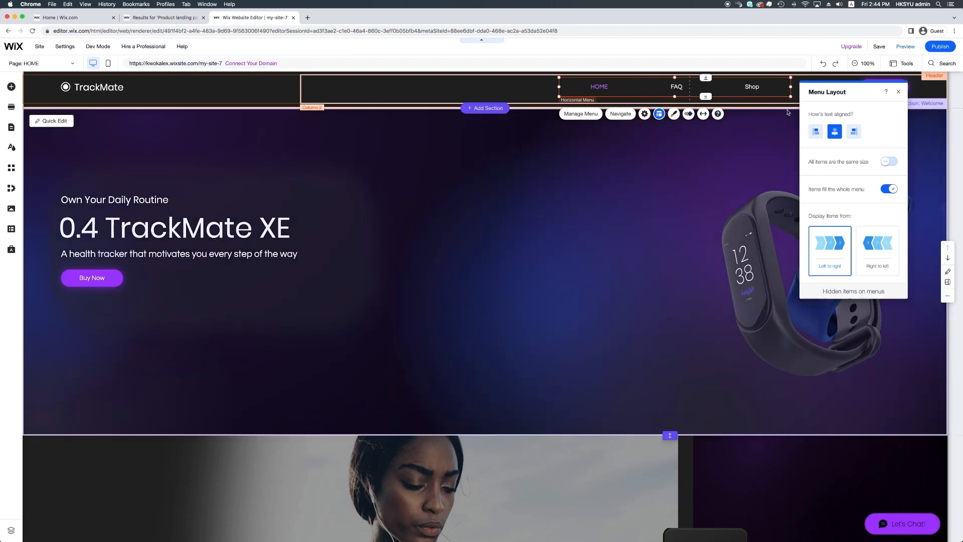
left_click(822, 132)
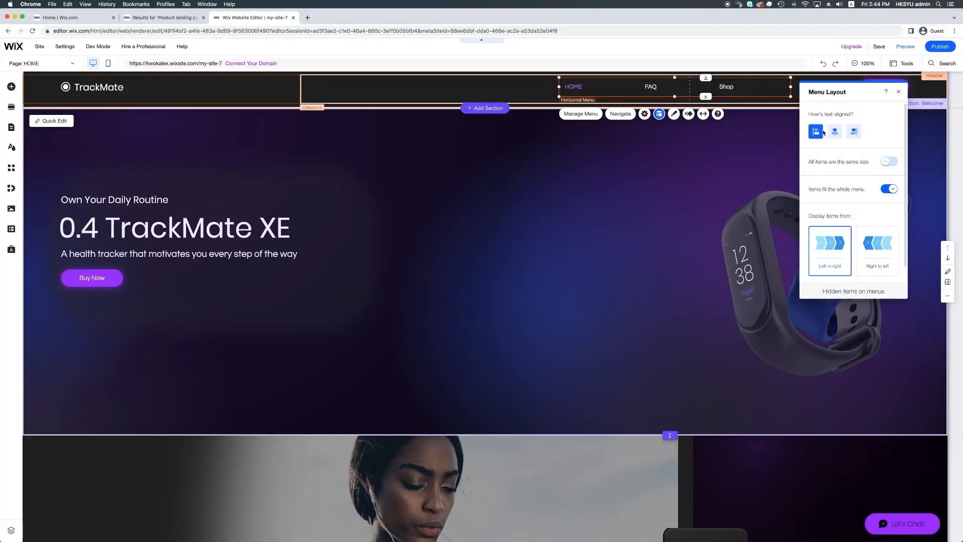
left_click(853, 132)
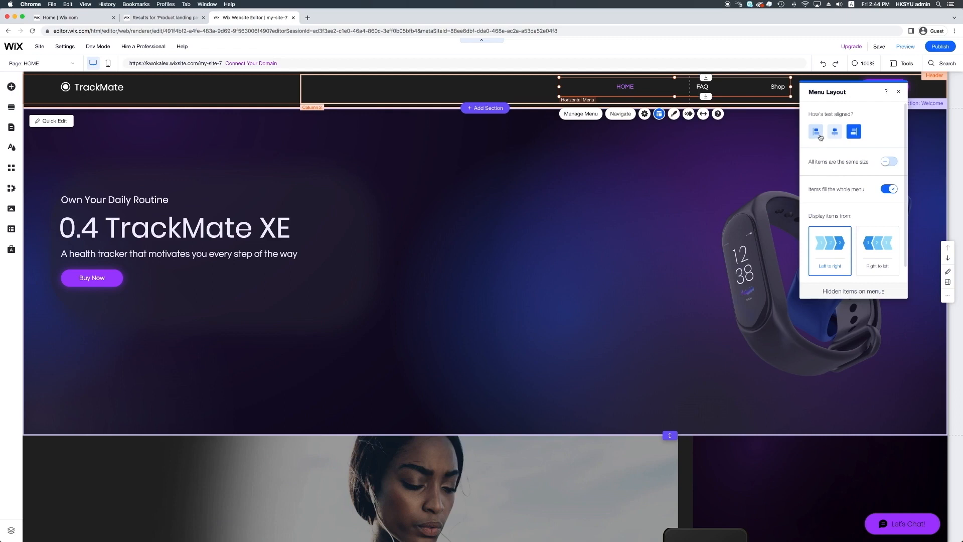
left_click(834, 134)
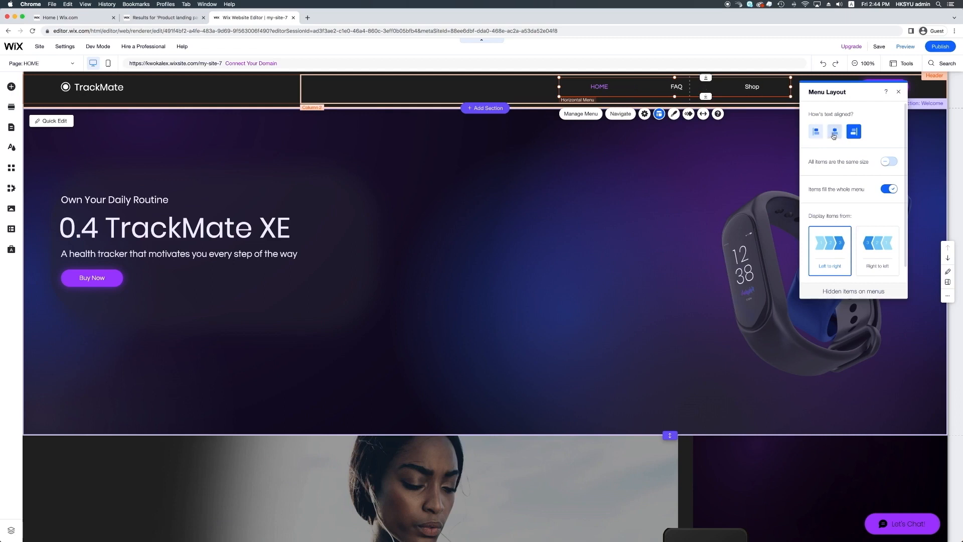
left_click(878, 249)
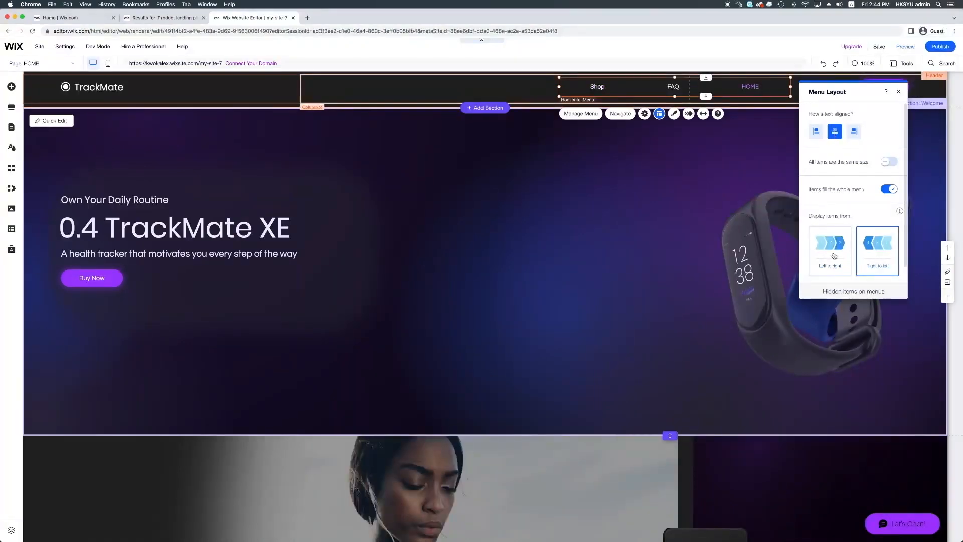
Compare both item display directions for the header's horizontal menu, settling on left to right
left_click(831, 253)
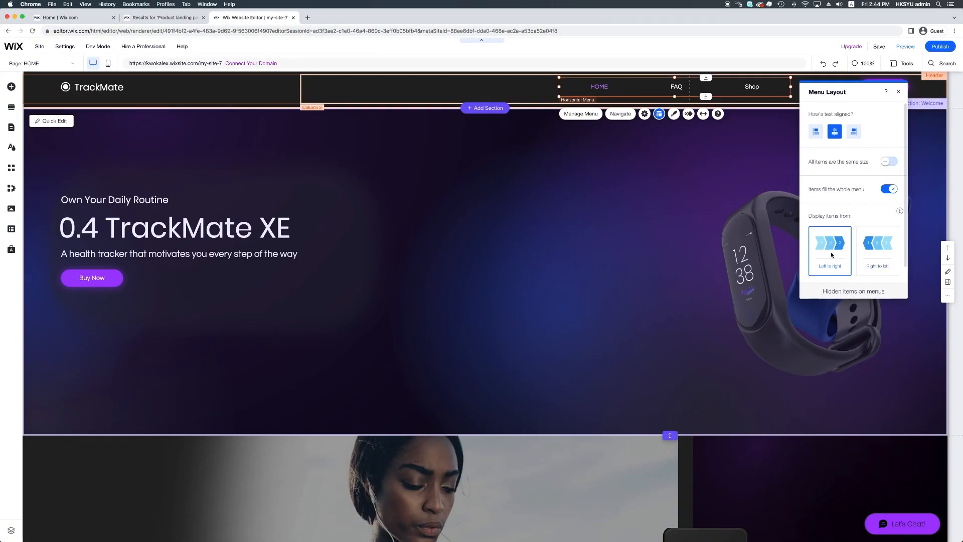
left_click(879, 255)
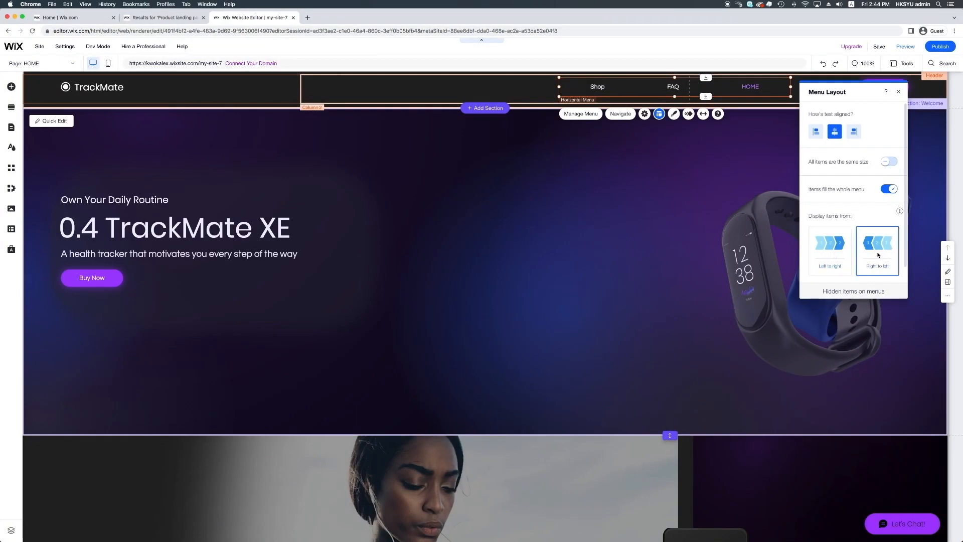
left_click(840, 255)
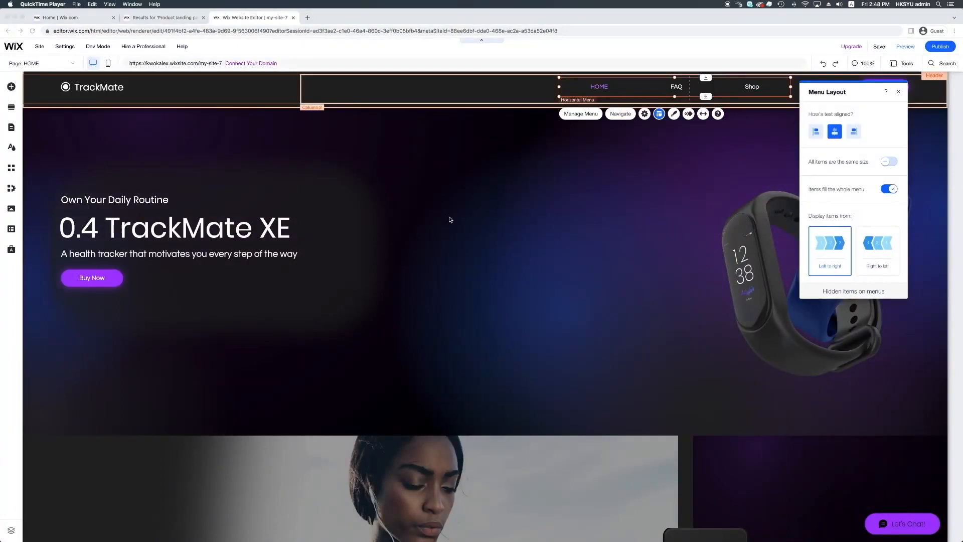
Examine the horizontal menu's custom design options for submenu fill color, corners and shadow
left_click(675, 117)
left_click(673, 116)
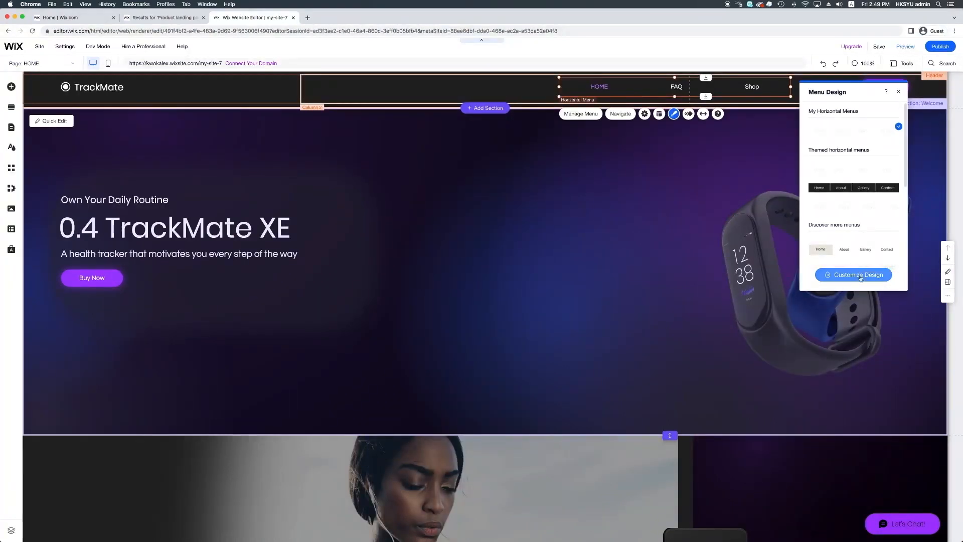
left_click(861, 277)
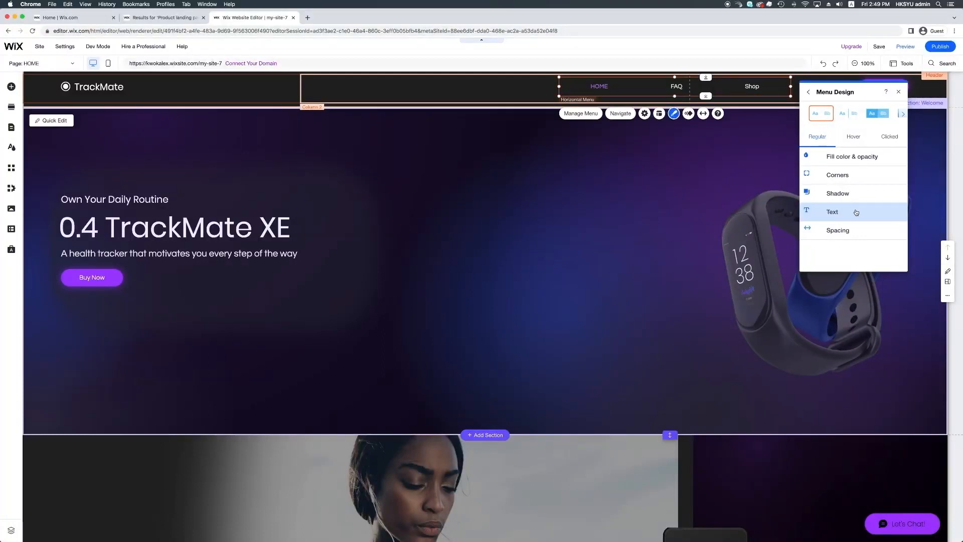
left_click(858, 161)
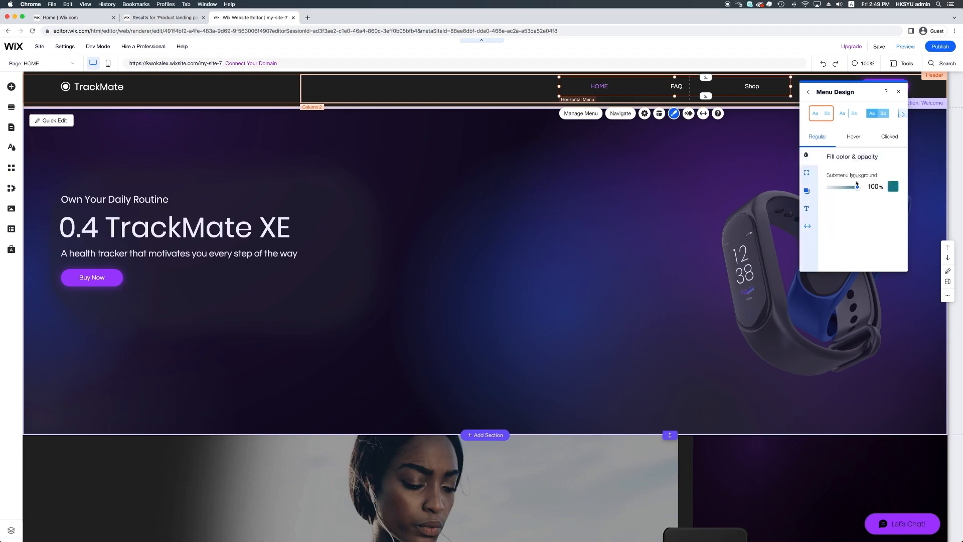
left_click(894, 186)
left_click(887, 253)
left_click(852, 214)
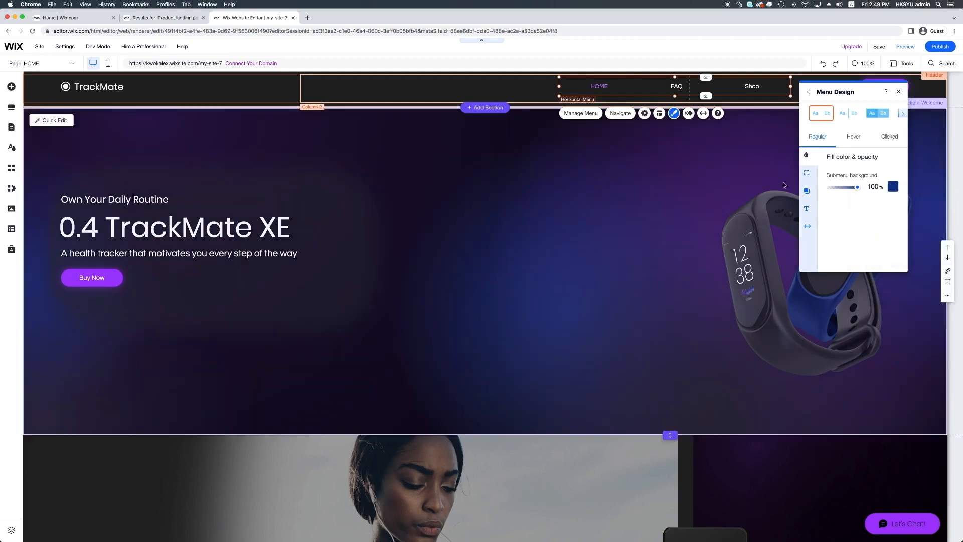
left_click(807, 174)
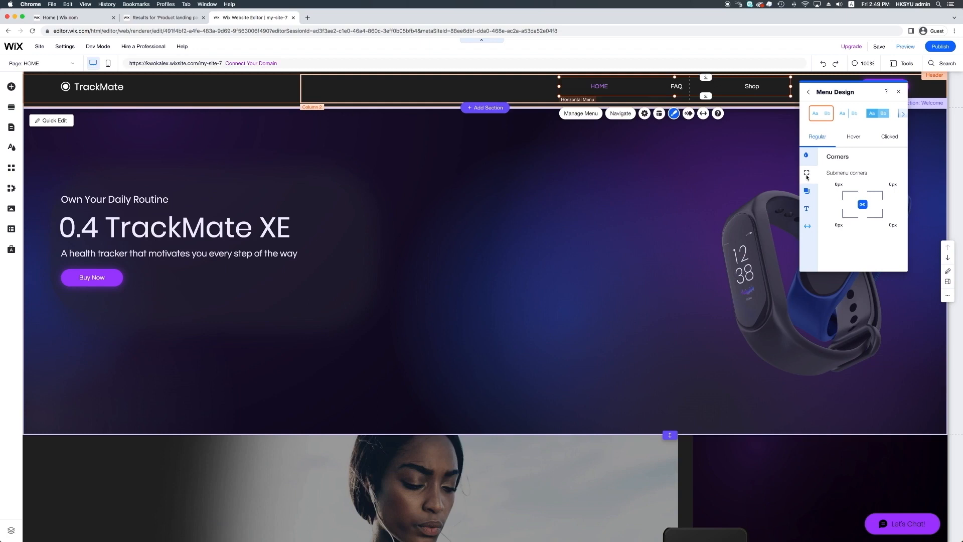
left_click(808, 192)
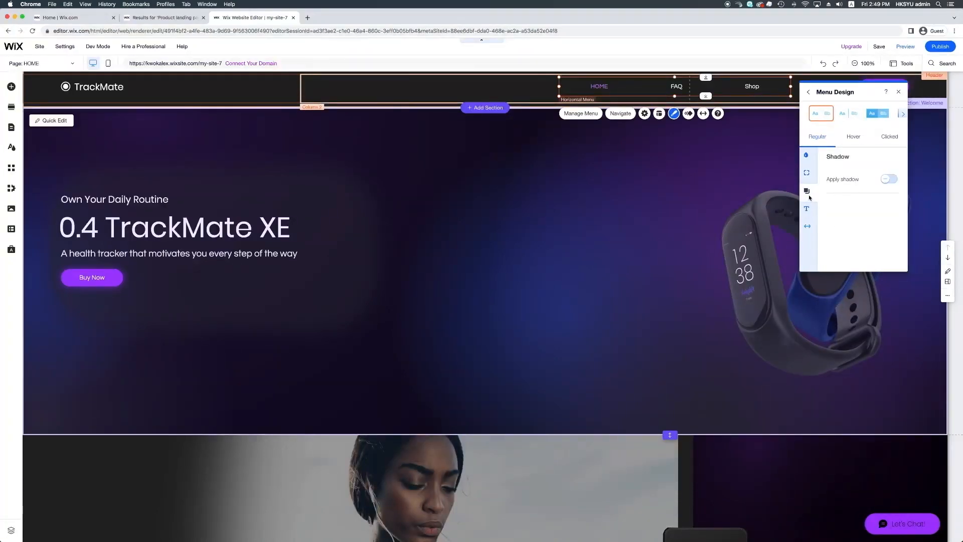
Try a 20 px font size on the horizontal menu's text, then restore it to 16 px
left_click(808, 209)
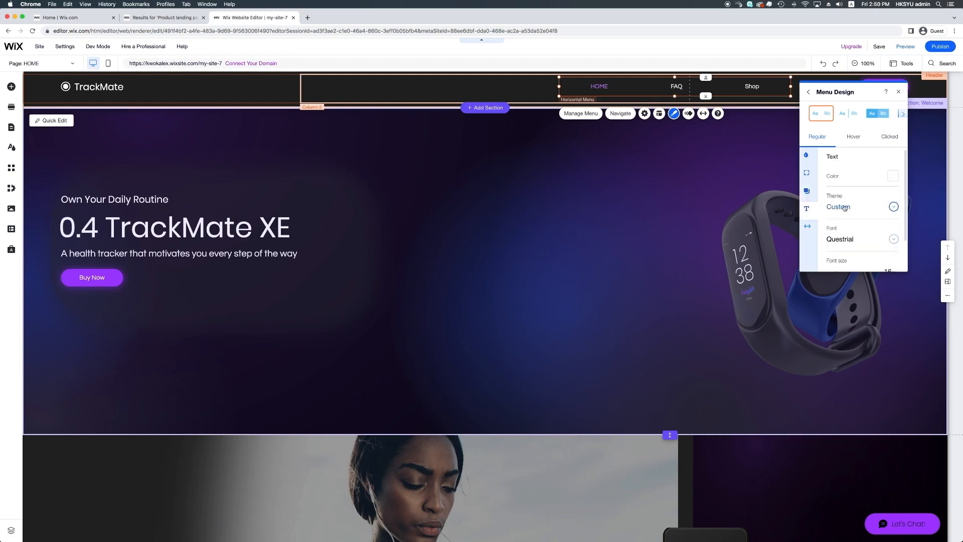
scroll(864, 206, "down", 2)
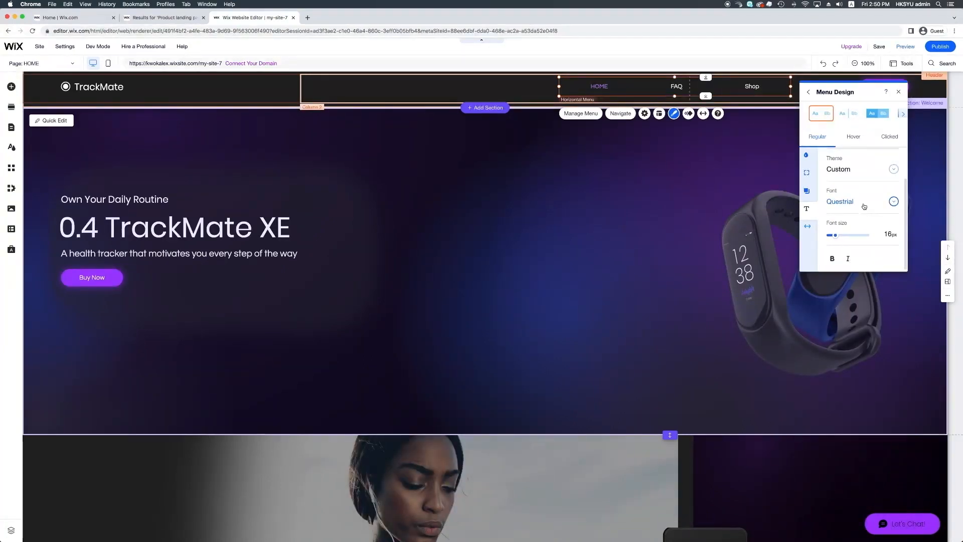
left_click(888, 239)
type("20")
key("Return")
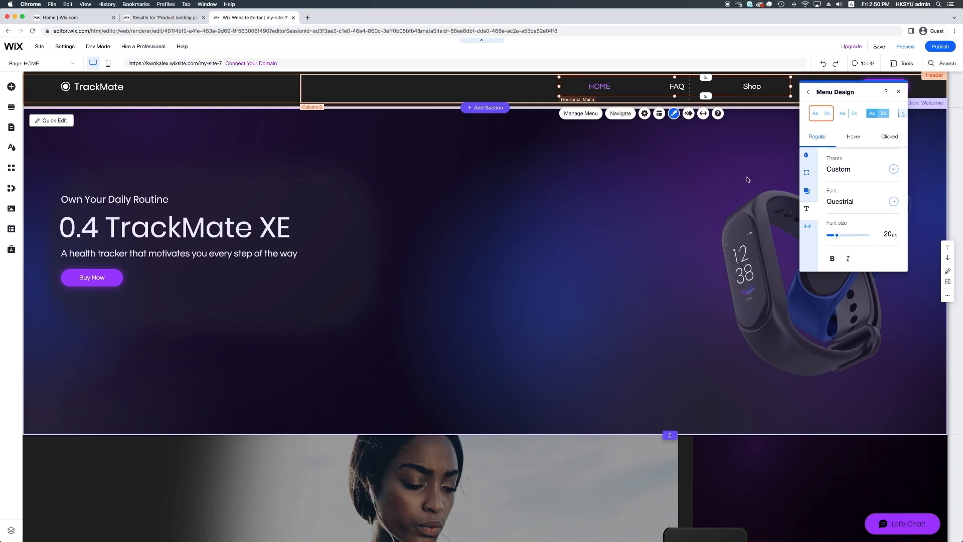
left_click(882, 235)
type("16")
key("Return")
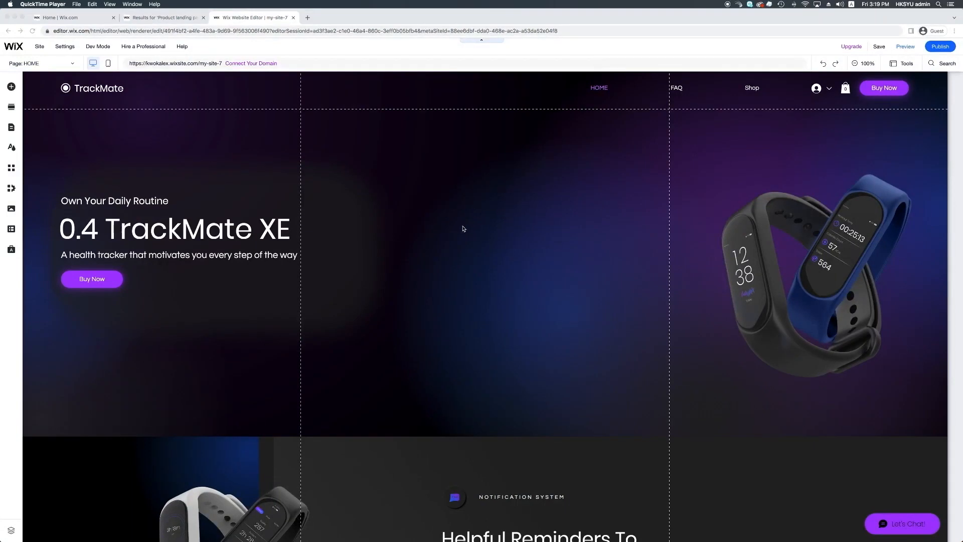
Look through the HOME page's sections down to the footer and select the Subscribe section
scroll(461, 226, "down", 5)
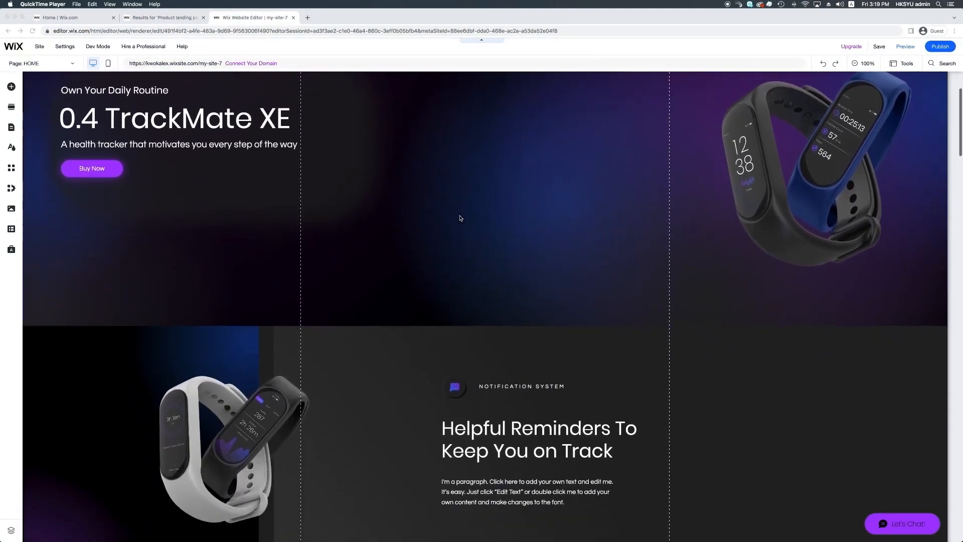
scroll(460, 218, "down", 4)
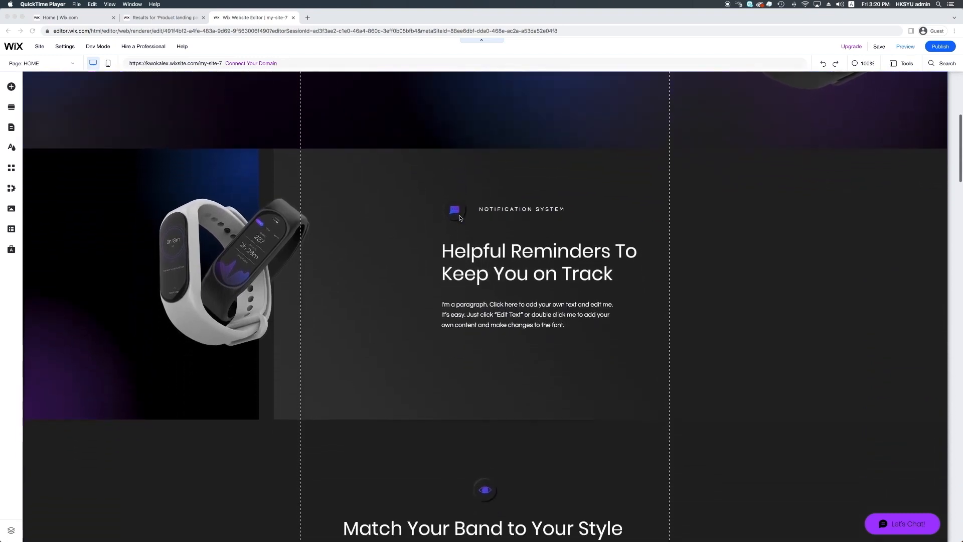
scroll(460, 218, "down", 20)
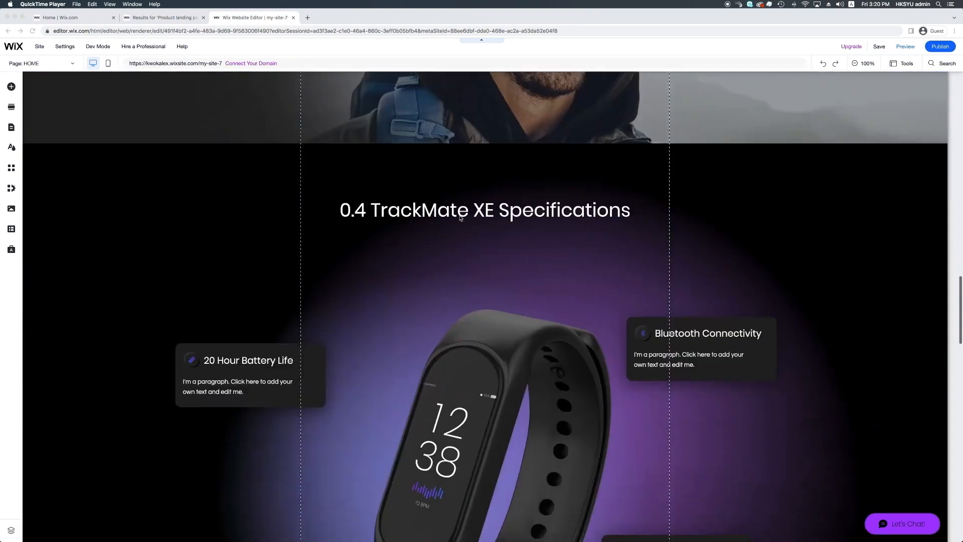
scroll(460, 217, "down", 20)
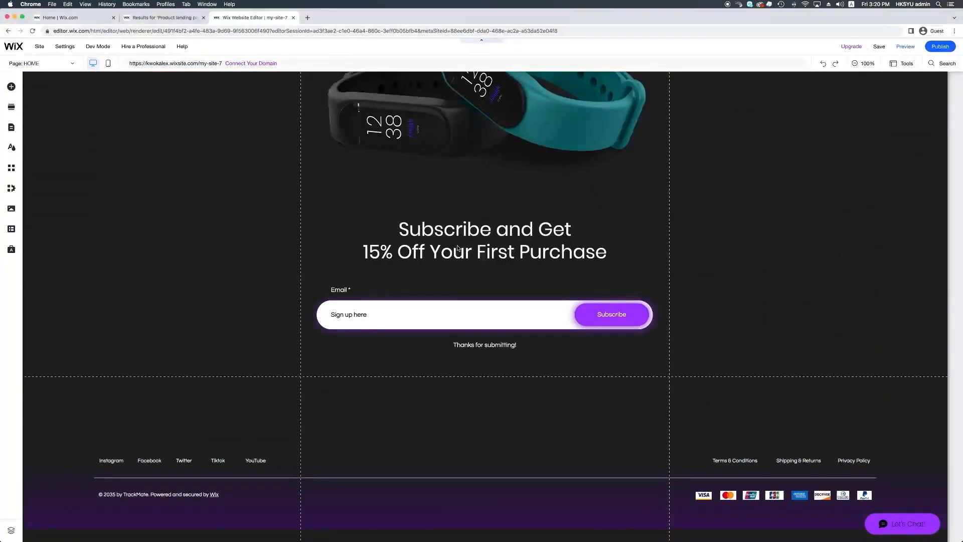
left_click(753, 237)
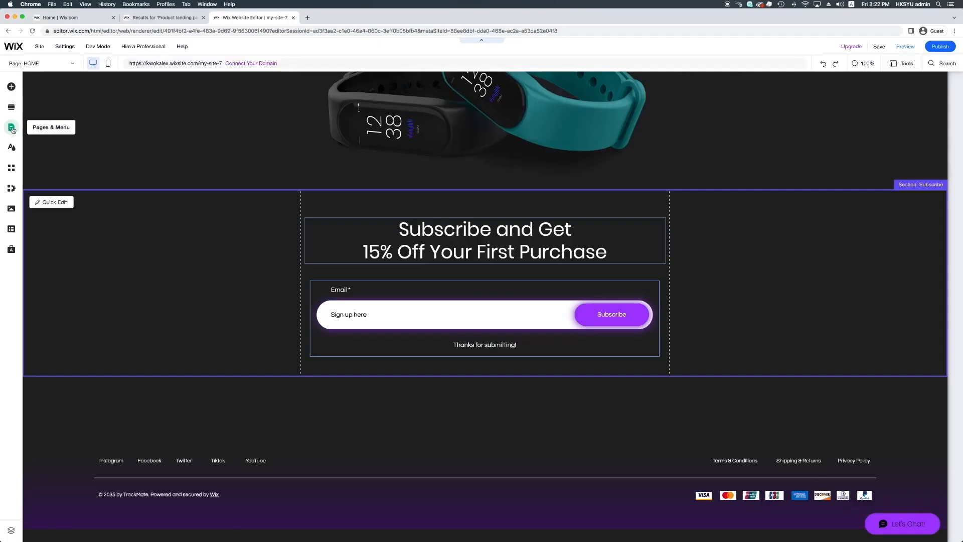
Start a new site menu link of the section or anchor type, targeting the HOME page
left_click(12, 130)
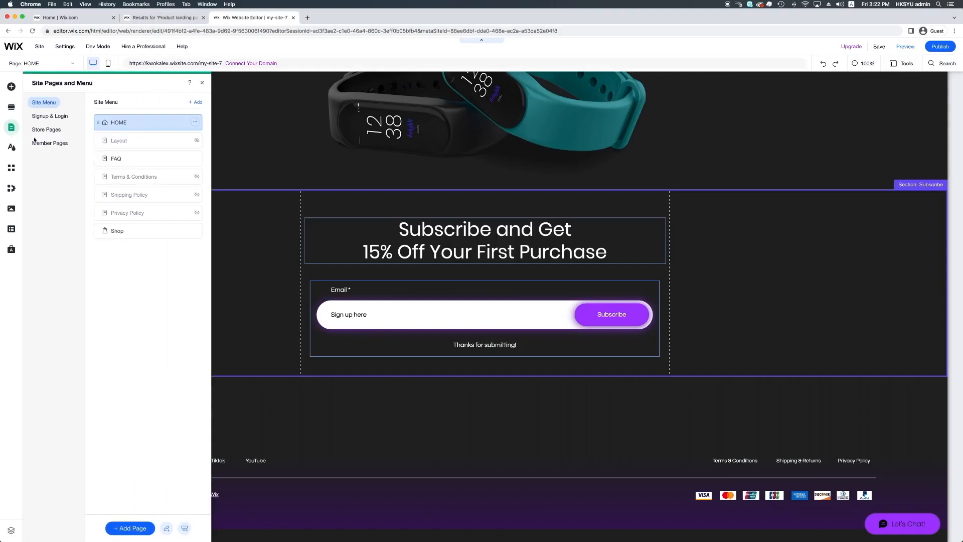
left_click(167, 528)
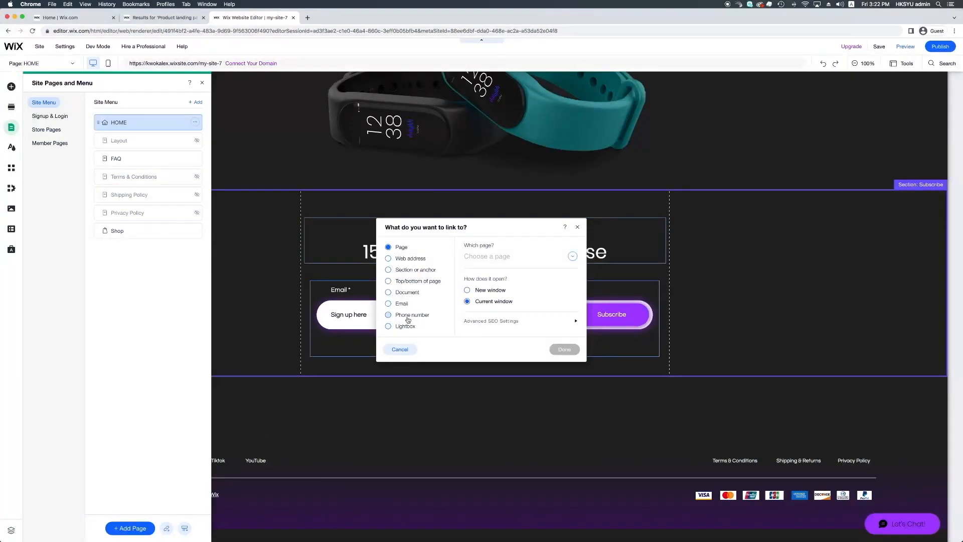
left_click(404, 273)
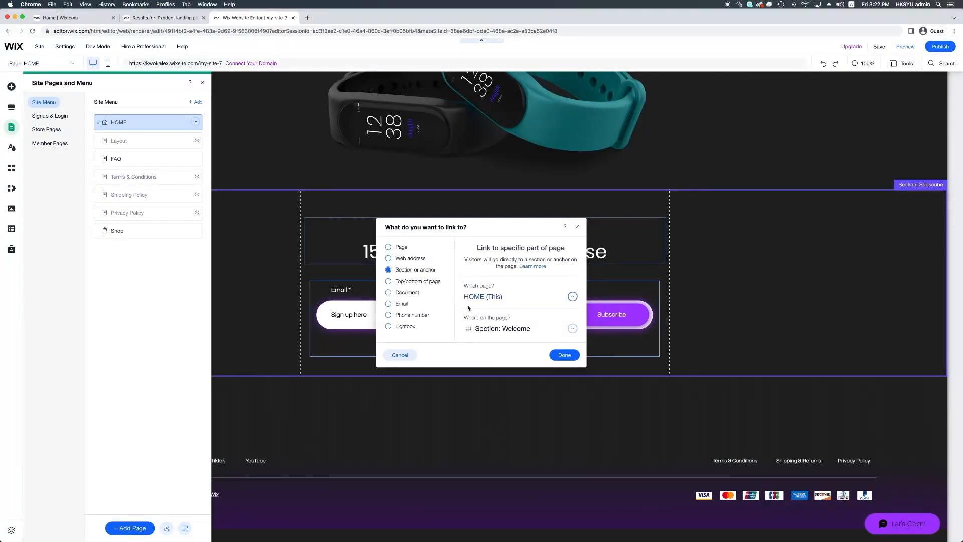
left_click(504, 303)
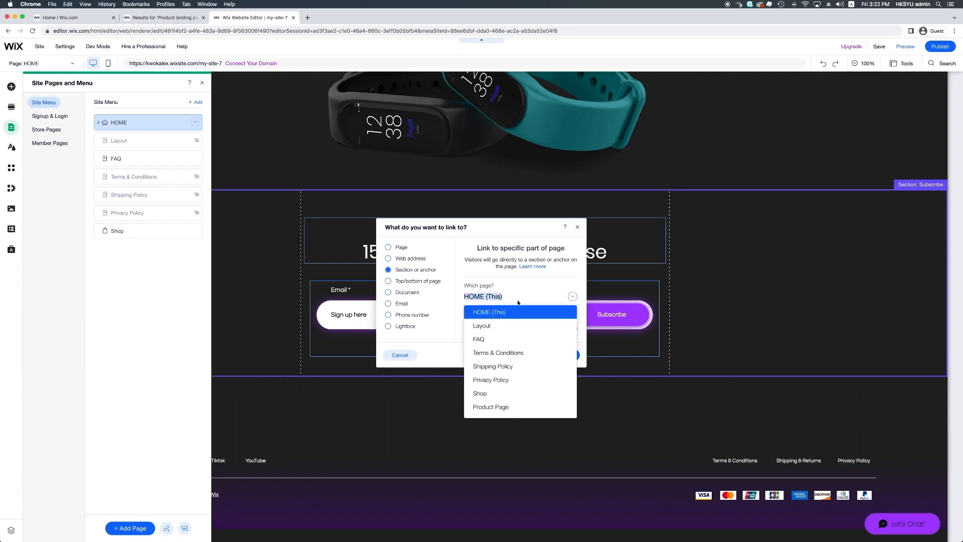
left_click(519, 302)
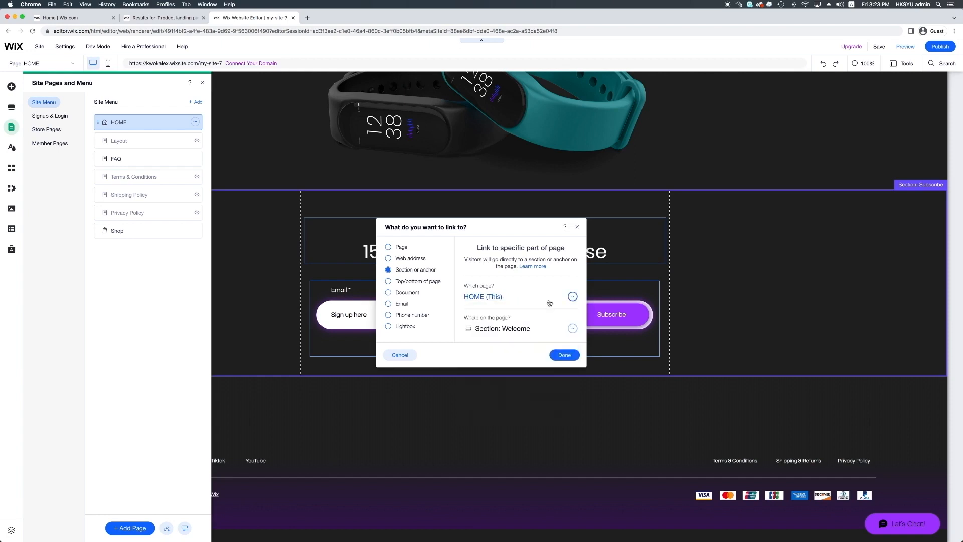
left_click(550, 302)
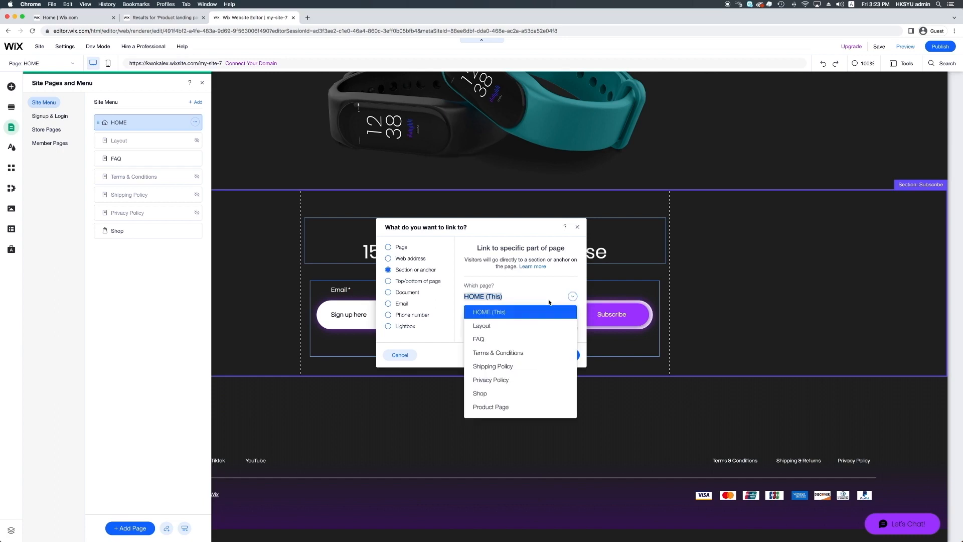
left_click(519, 316)
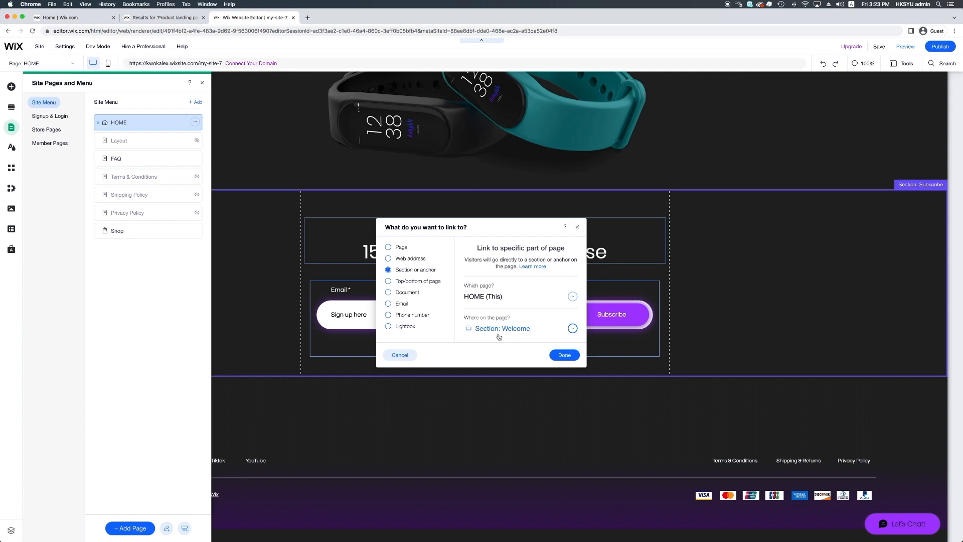
Point the link to the Subscribe section and add it to the site menu with the name Subscribe
left_click(566, 332)
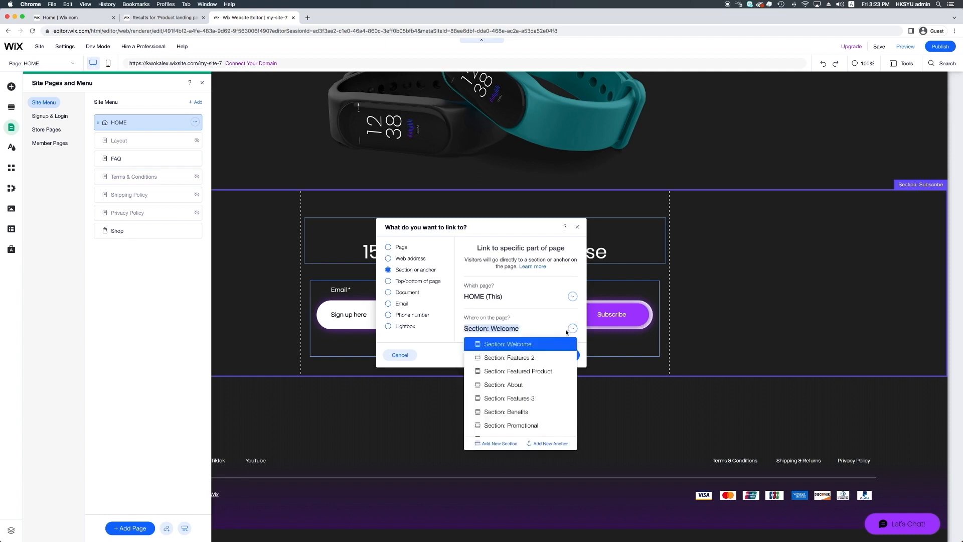
scroll(519, 424, "down", 2)
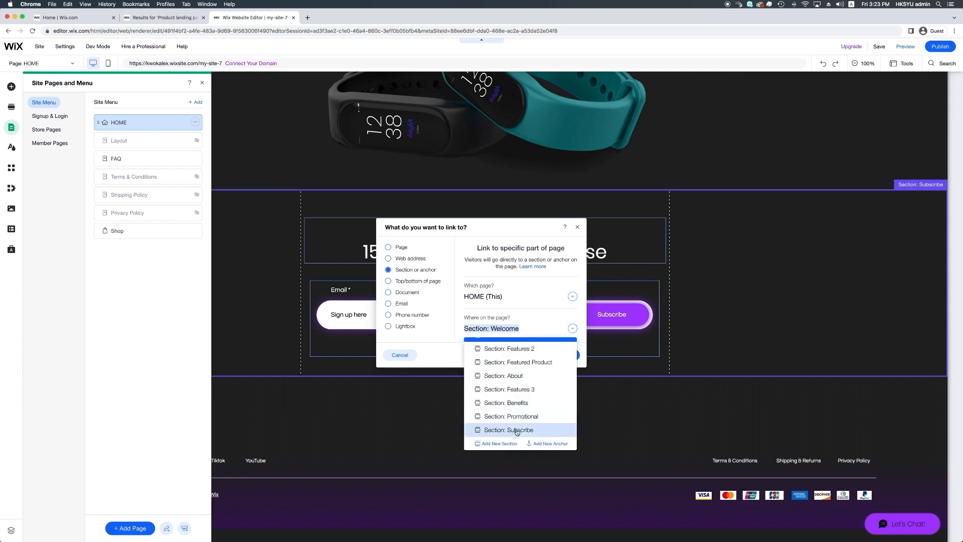
left_click(517, 431)
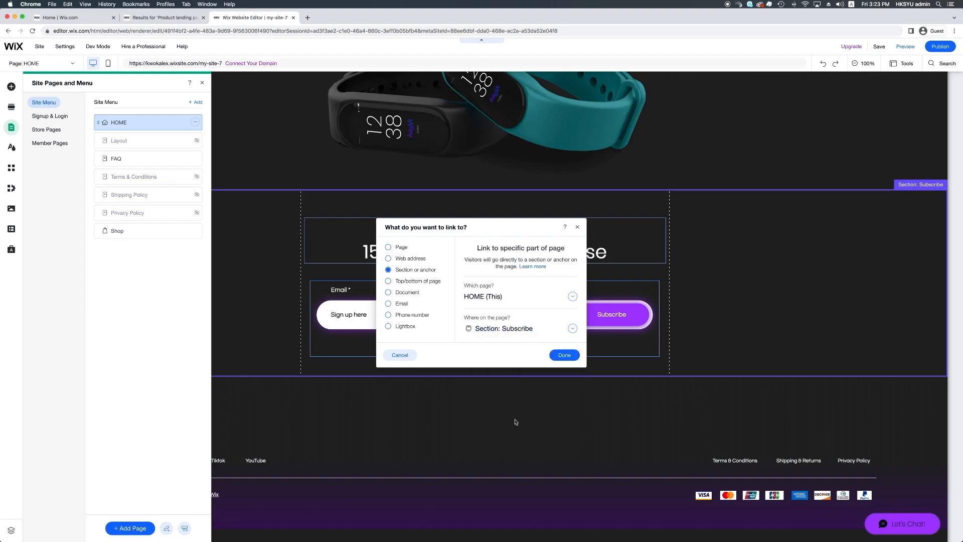
left_click(564, 355)
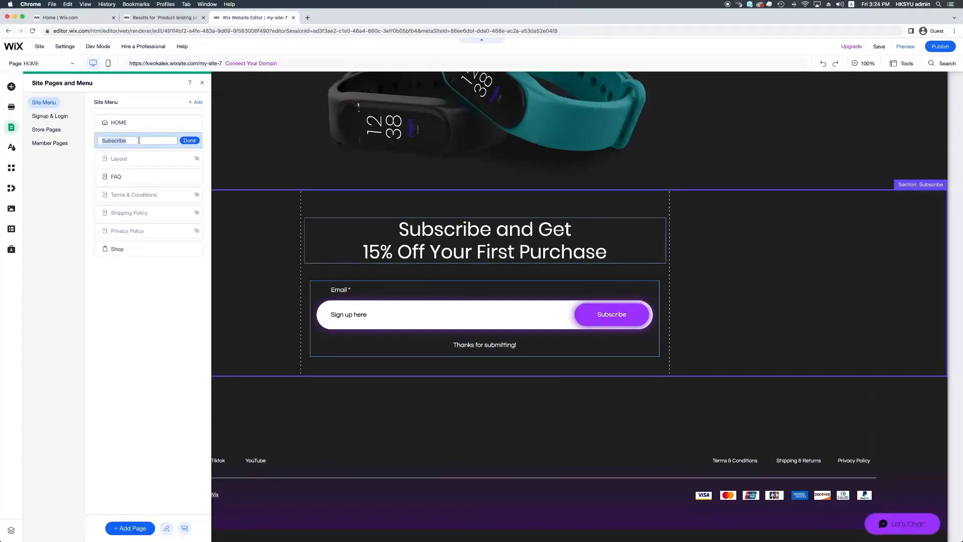
left_click(194, 143)
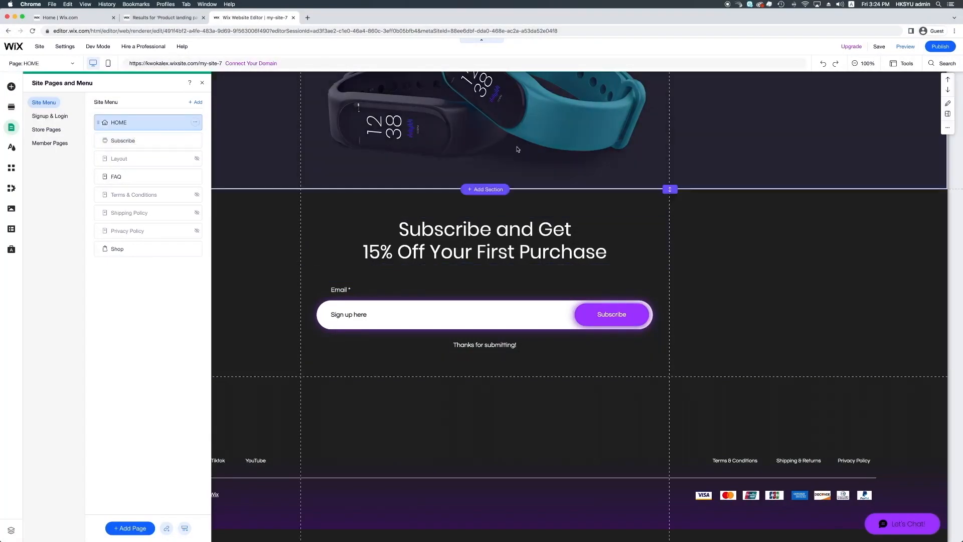
Preview the site and test the Subscribe link in the header menu
scroll(526, 231, "up", 15)
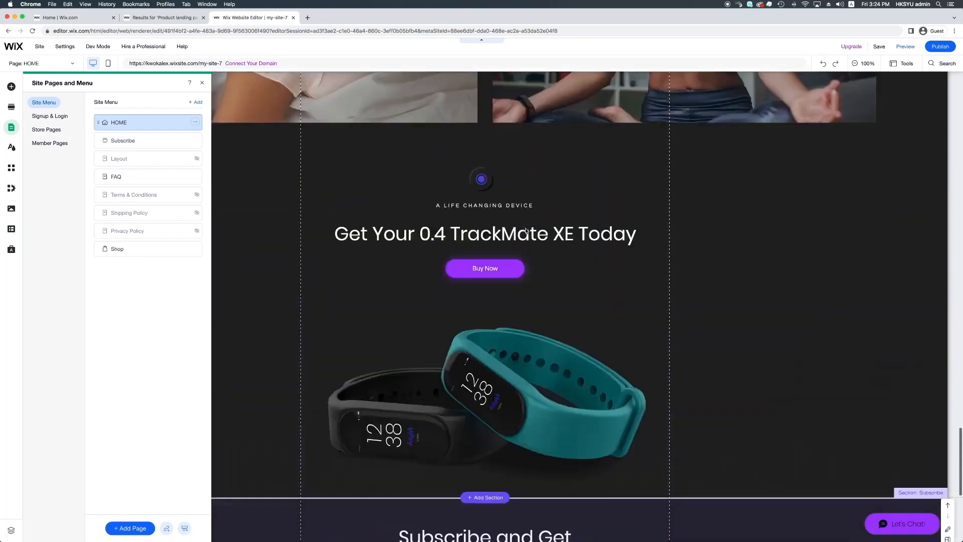
scroll(526, 231, "up", 15)
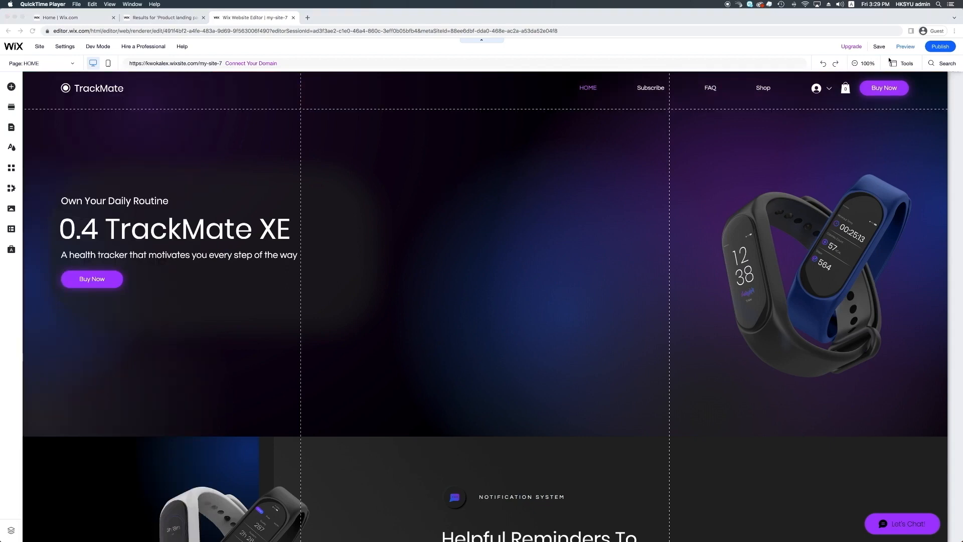
left_click(902, 48)
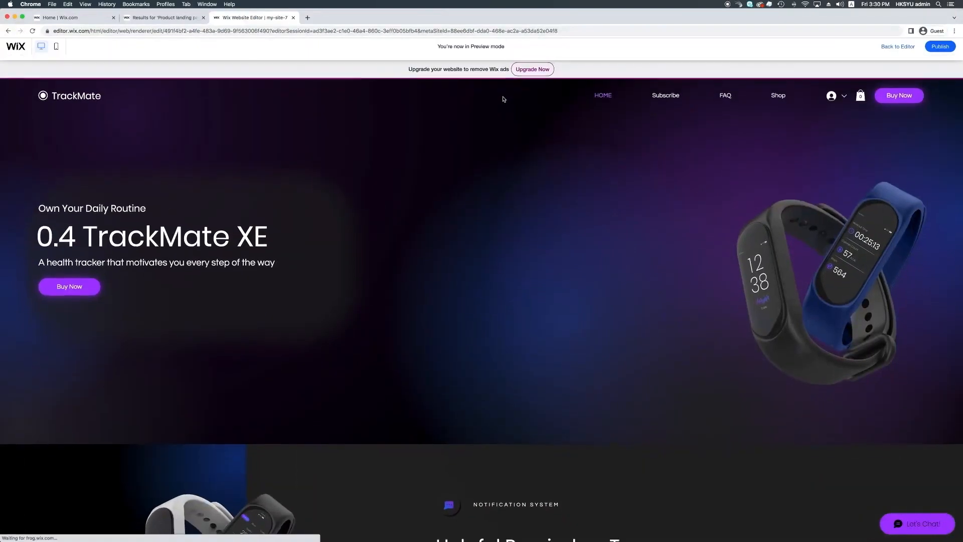
scroll(660, 97, "down", 4)
left_click(660, 97)
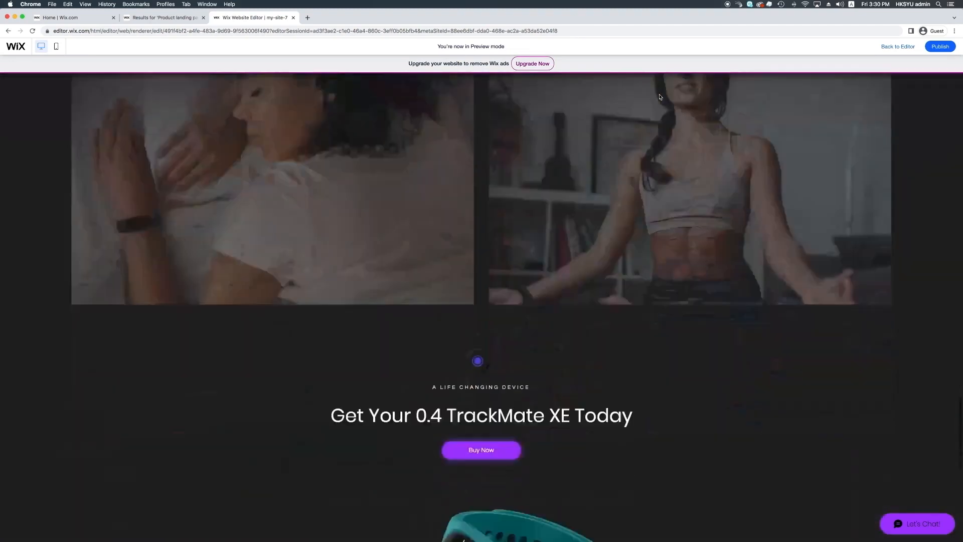
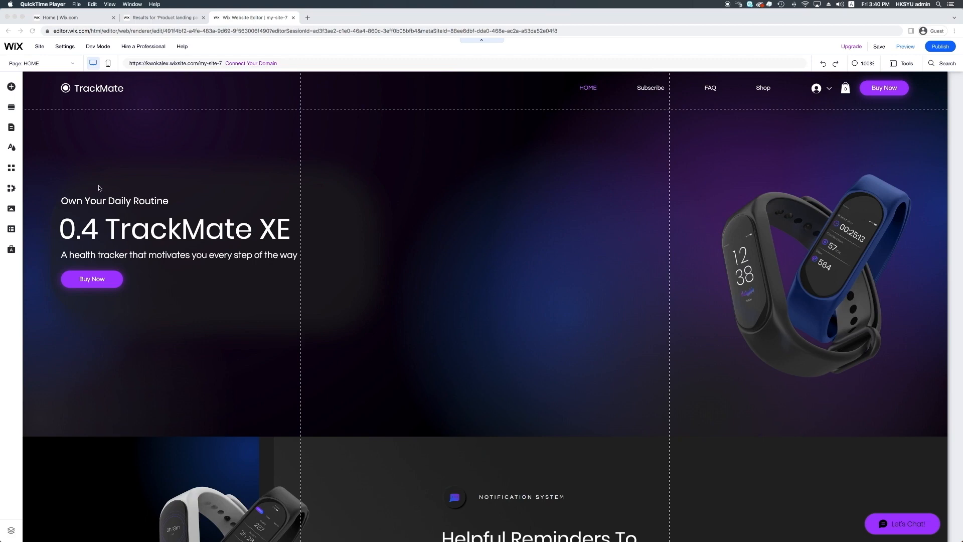
Look through the addable element categories, including text, buttons, strips, decorative shapes, social bars and contact forms
left_click(11, 88)
left_click(11, 88)
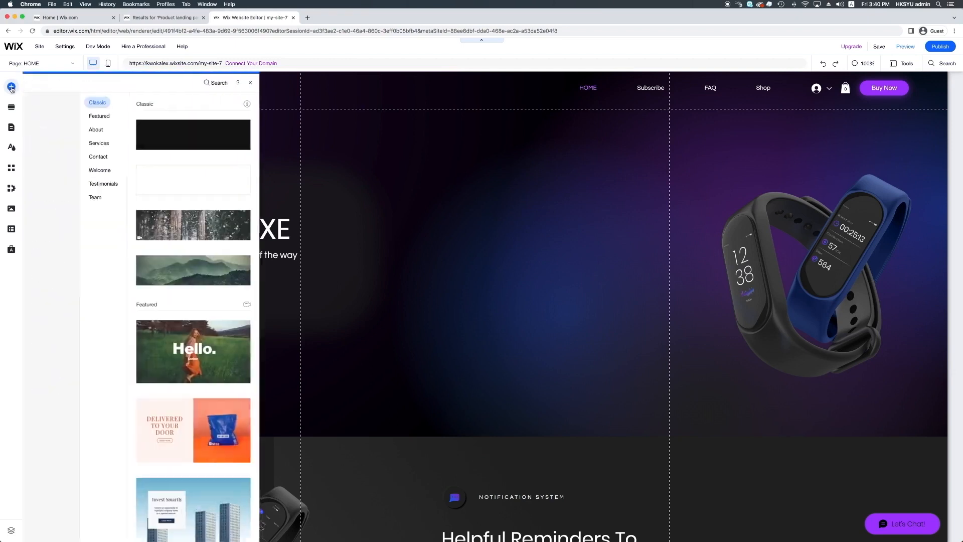
left_click(35, 103)
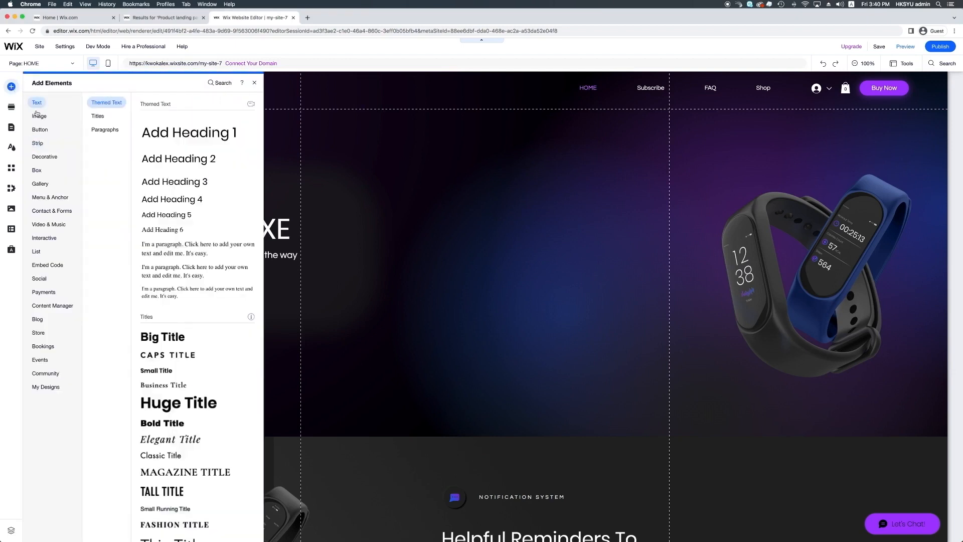
left_click(37, 117)
left_click(38, 130)
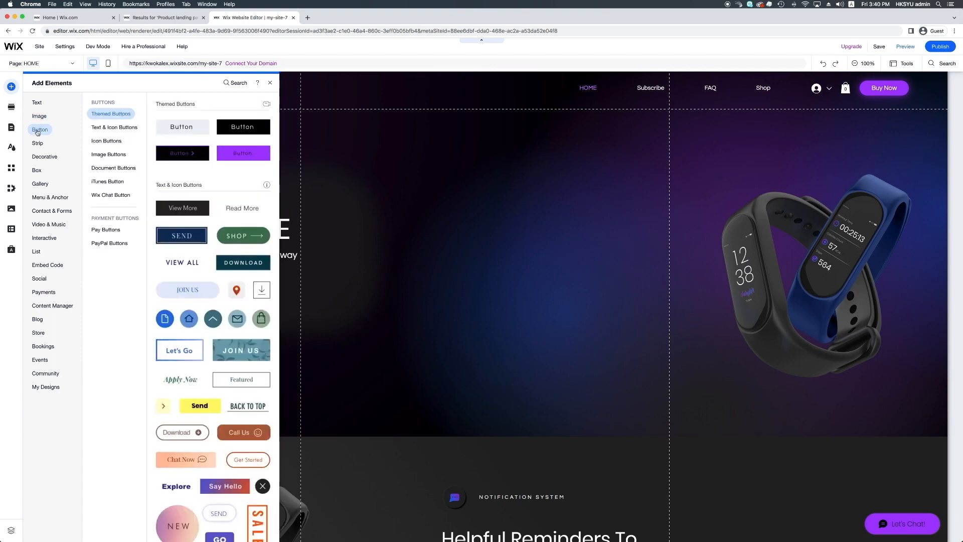
left_click(37, 143)
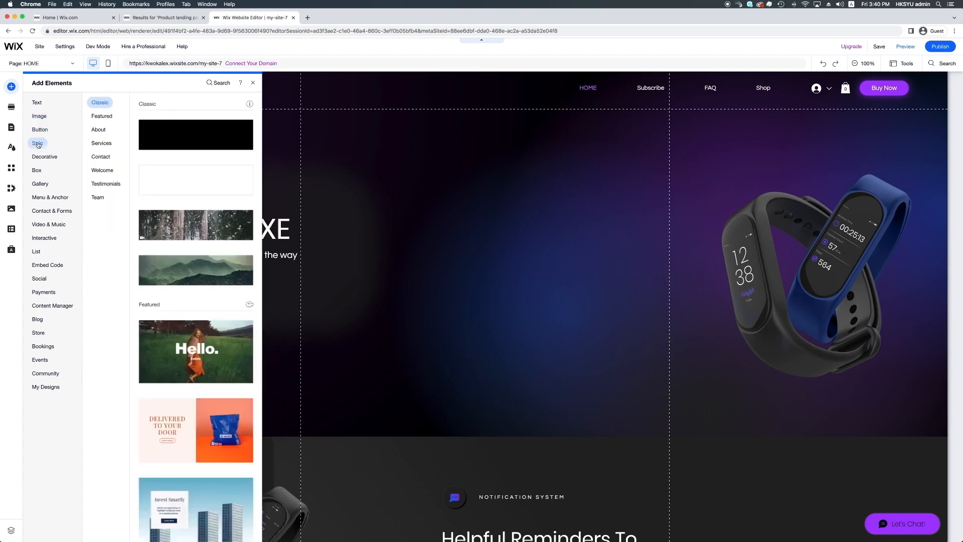
left_click(37, 170)
left_click(40, 185)
left_click(45, 157)
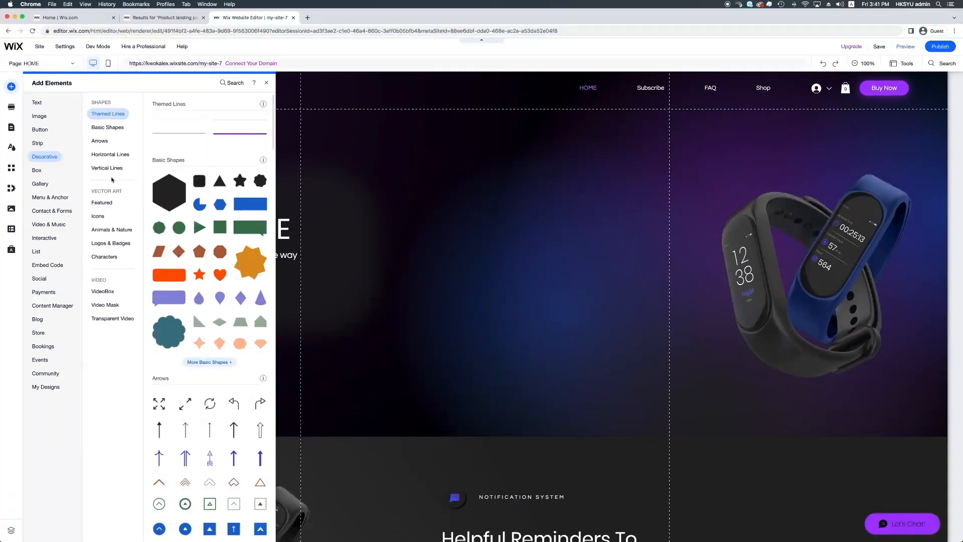
left_click(46, 278)
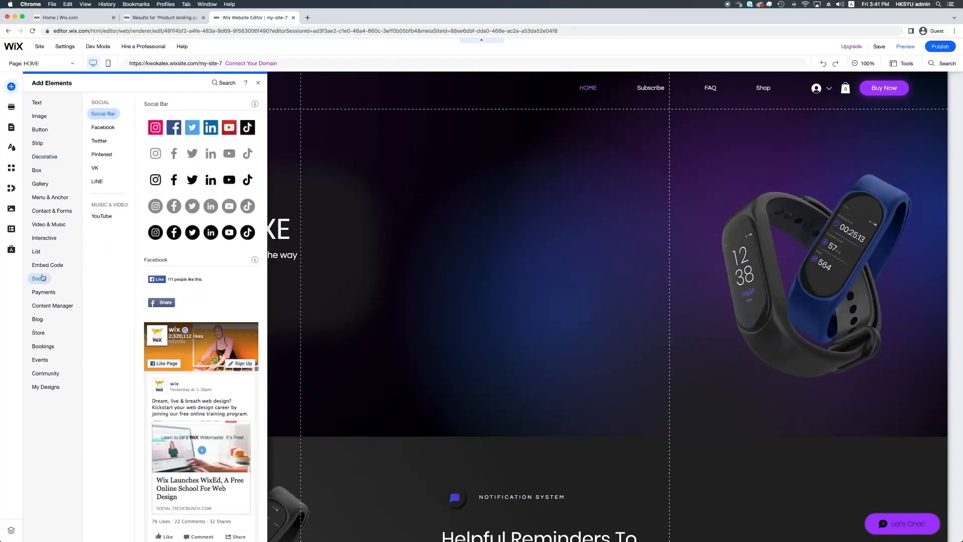
left_click(55, 210)
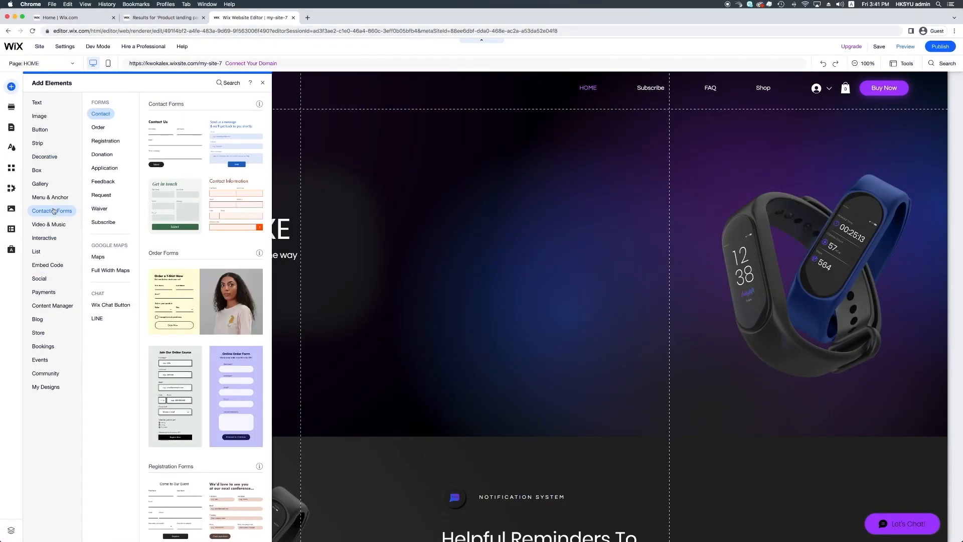
left_click(490, 229)
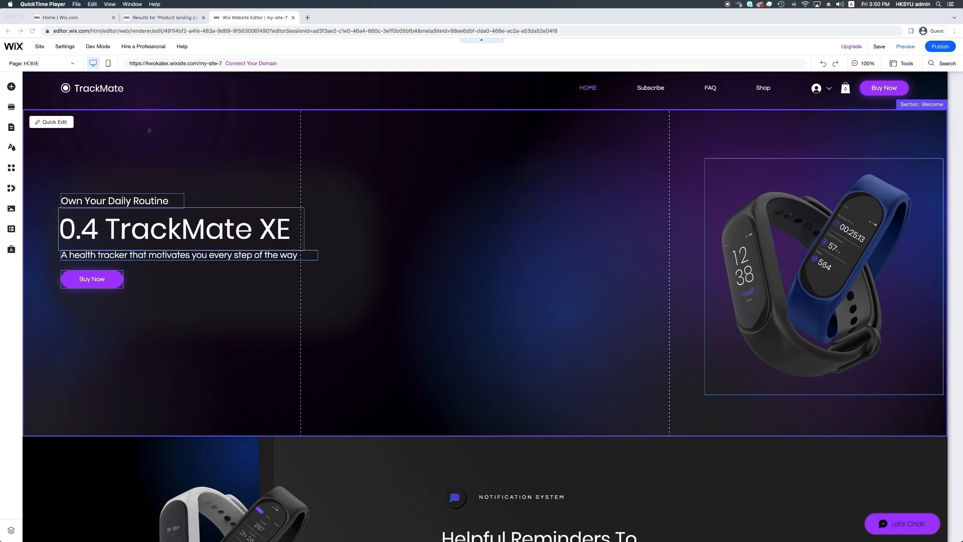
Browse the strip designs and add the plain black Classic strip at the lower end of the Welcome section
left_click(11, 87)
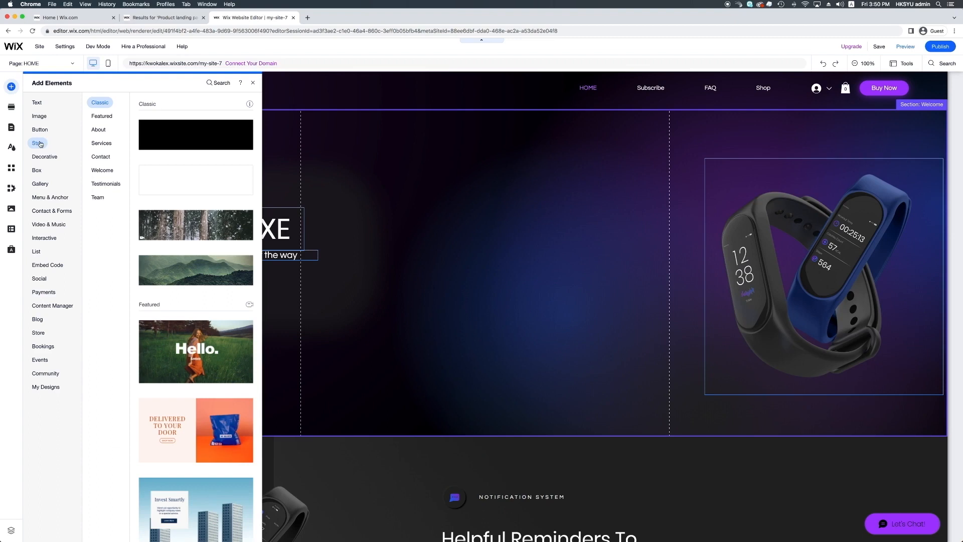
left_click(89, 131)
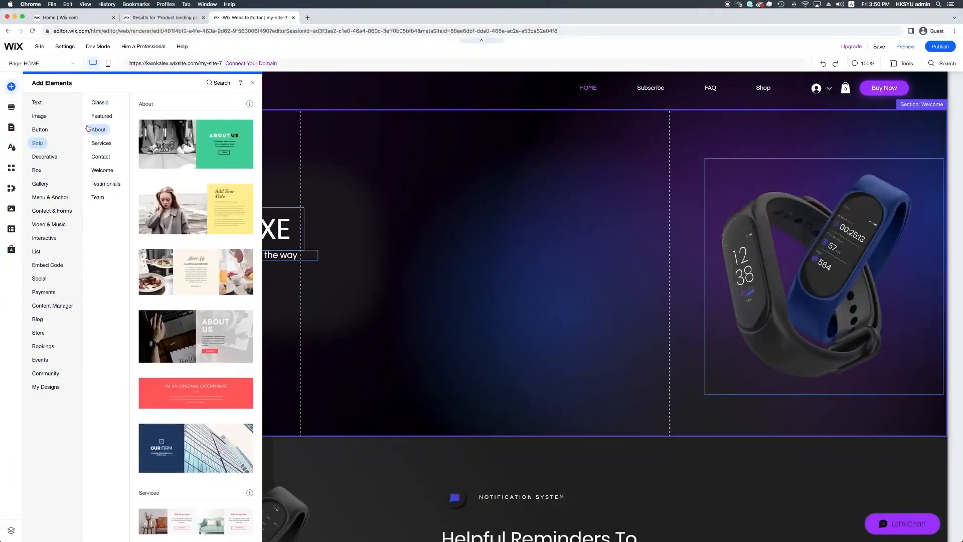
left_click(97, 120)
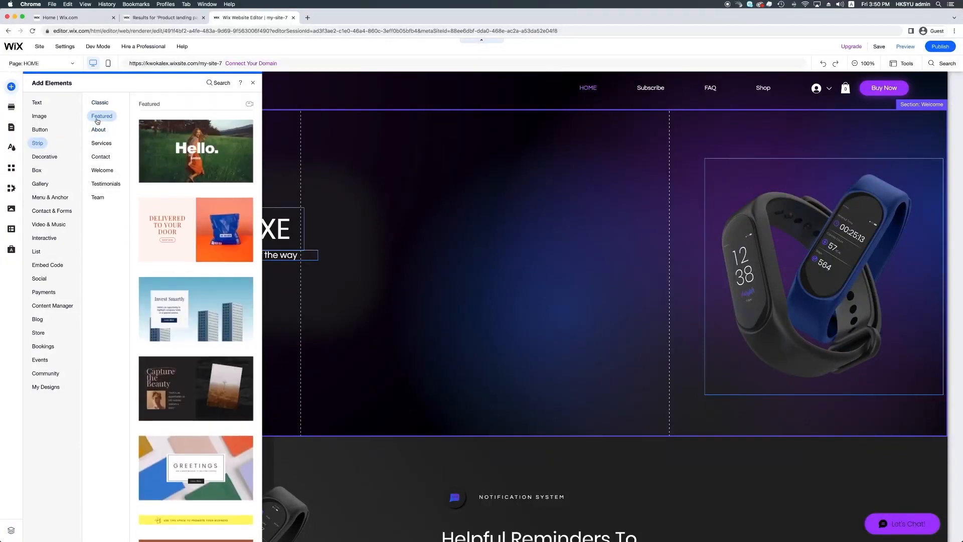
left_click(96, 131)
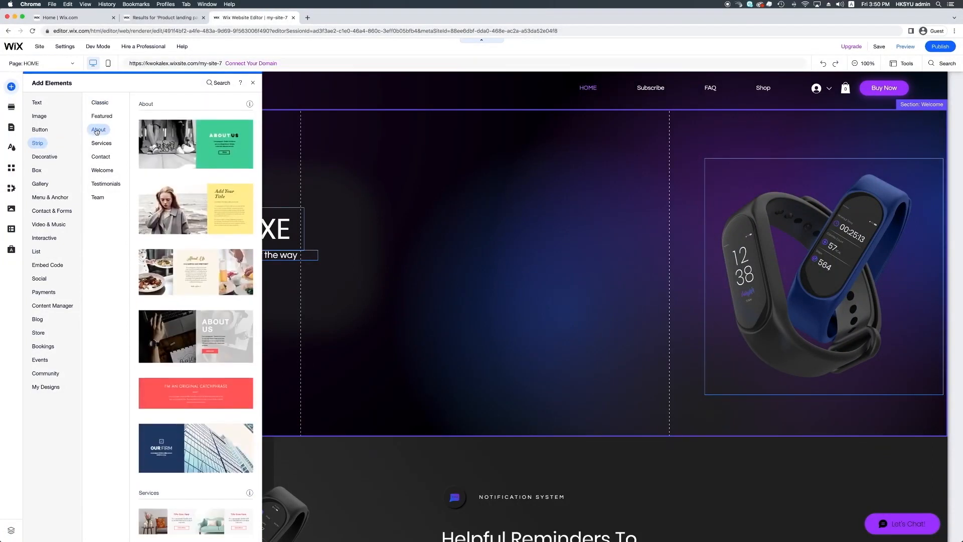
left_click(100, 144)
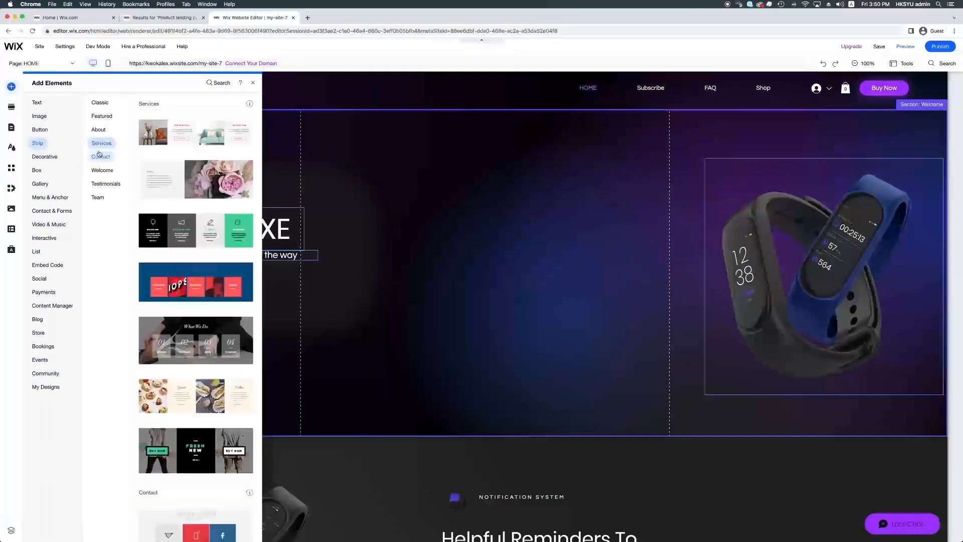
left_click(100, 158)
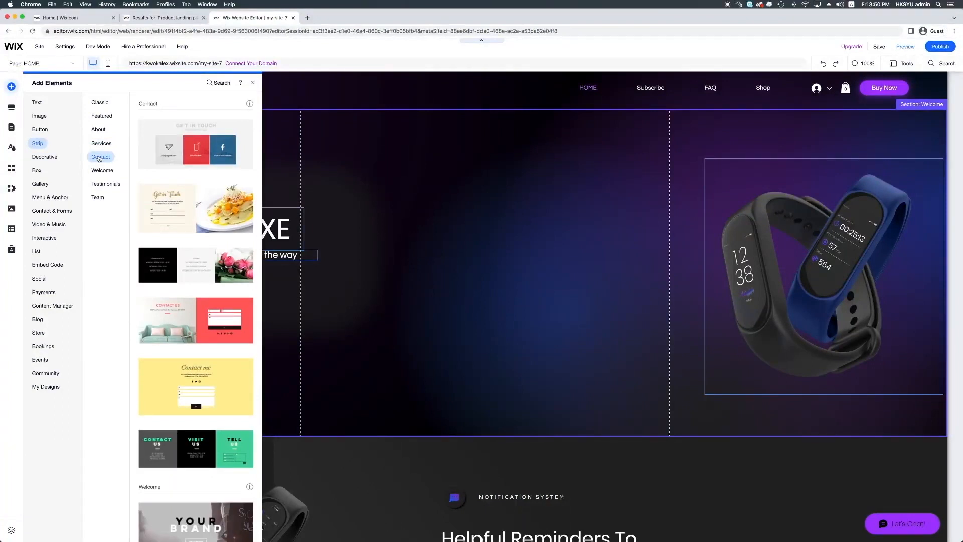
left_click(103, 106)
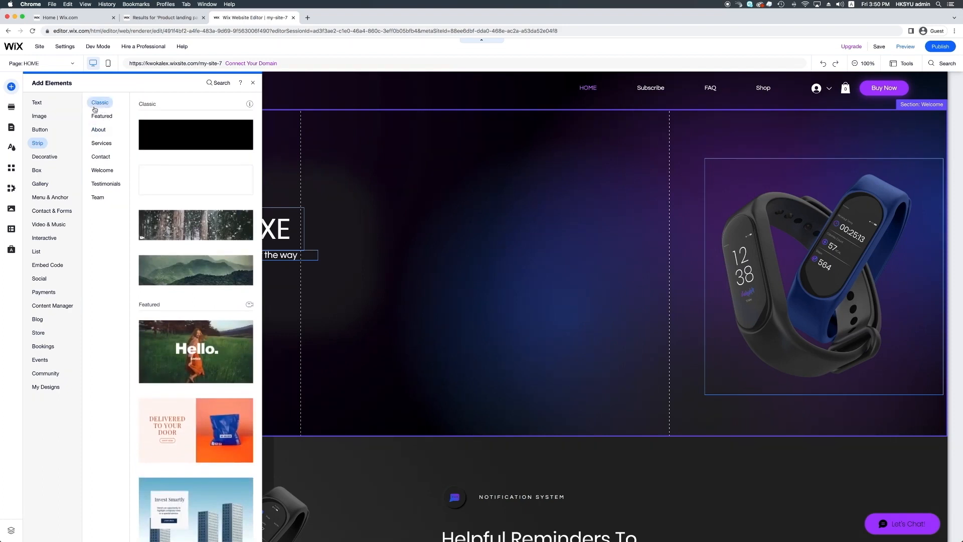
left_click_drag(162, 143, 375, 430)
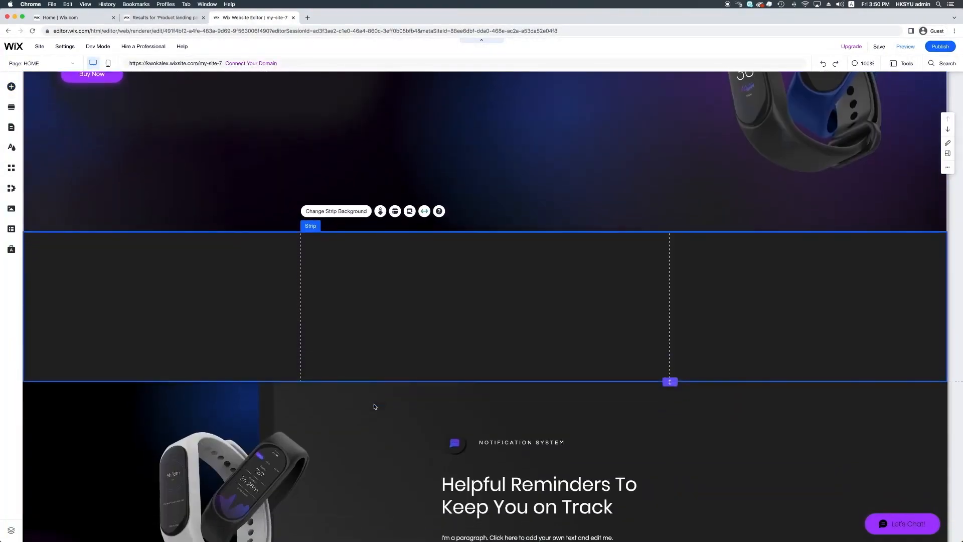
Set the new strip's height to 800 px
scroll(411, 362, "up", 3)
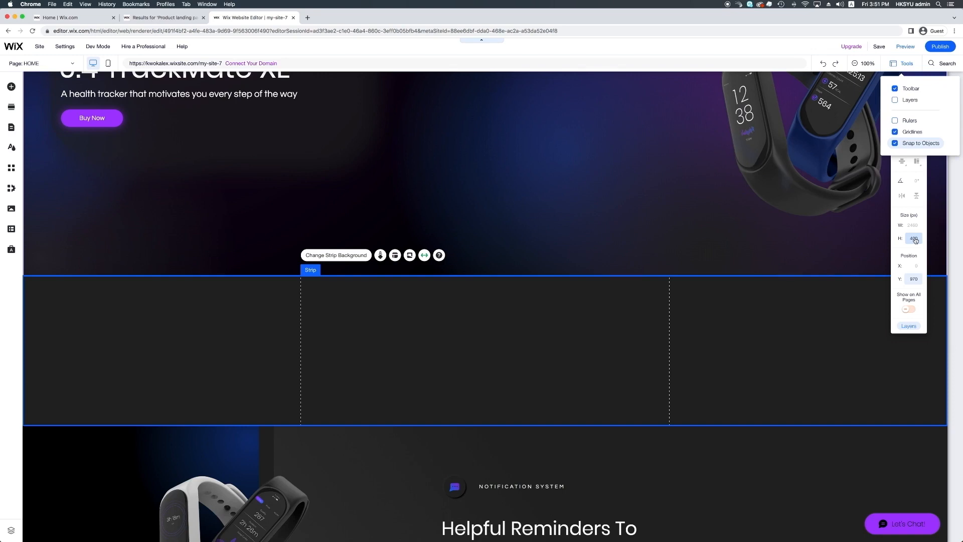
left_click(915, 239)
left_click(913, 238)
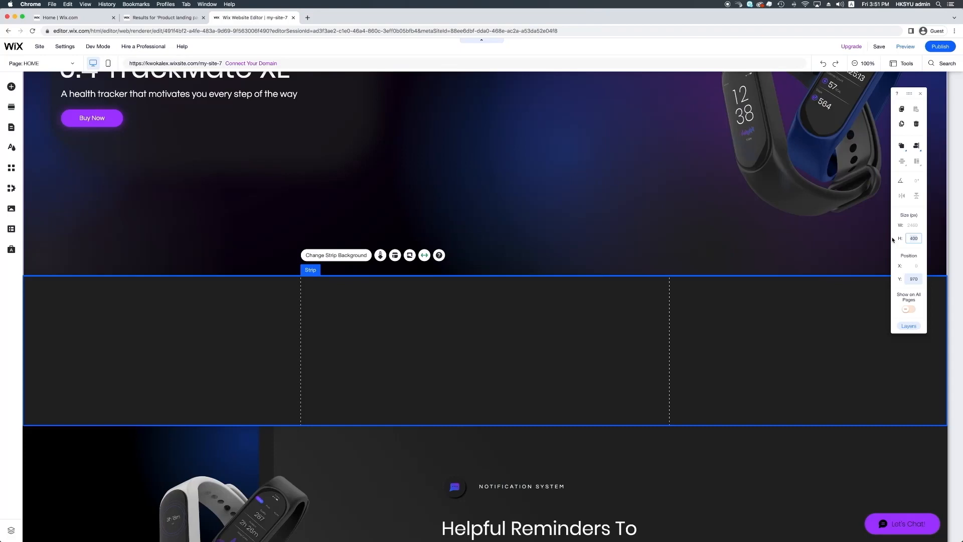
type("800")
key("Return")
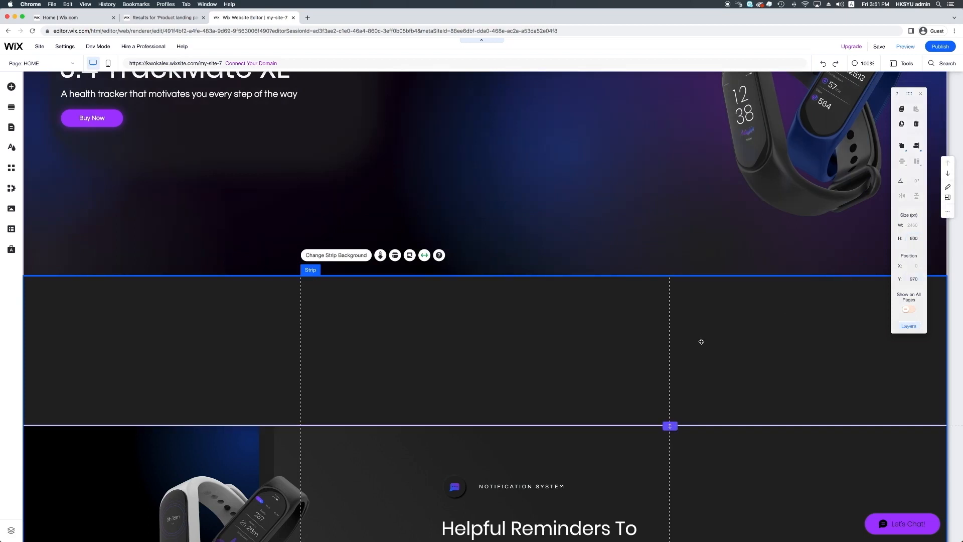
Extend the Welcome section downward until its lower boundary meets the bottom edge of the enlarged strip
scroll(673, 415, "down", 2)
scroll(672, 417, "down", 2)
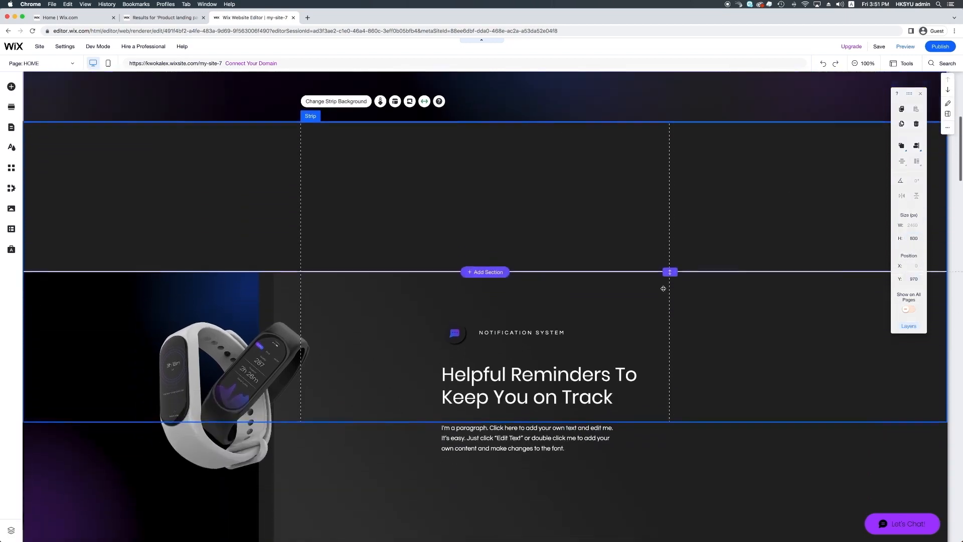
left_click_drag(671, 258, 672, 421)
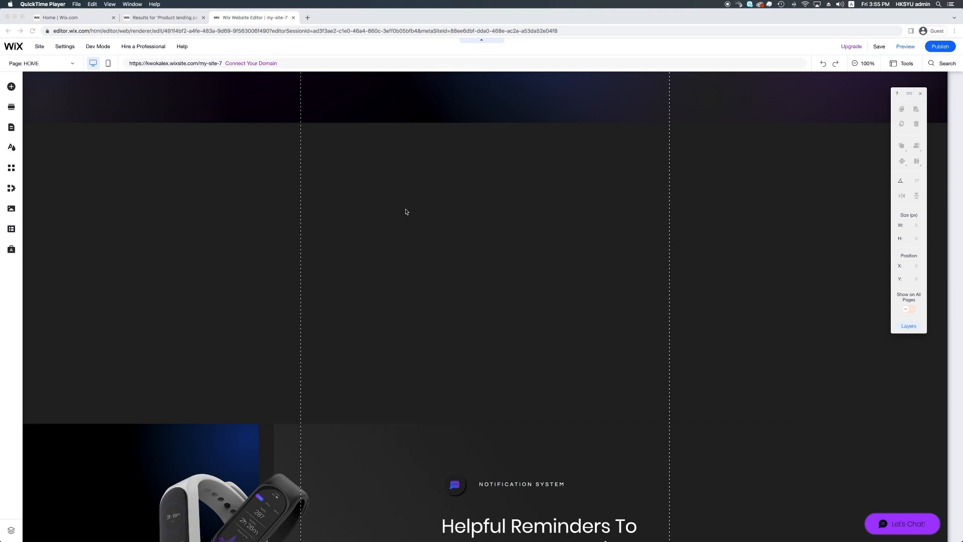
Split the new strip into two columns by adding a column to its layout
left_click(423, 187)
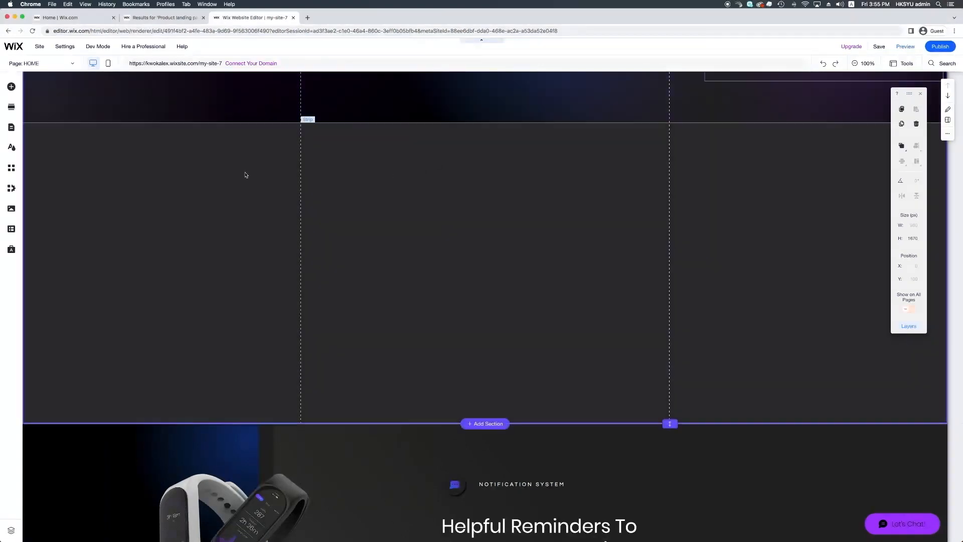
left_click(244, 174)
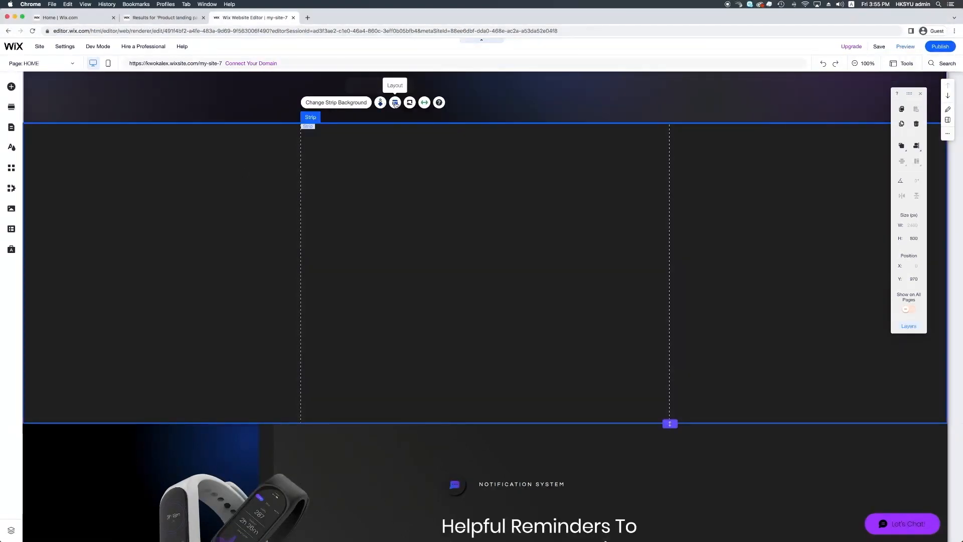
left_click(396, 103)
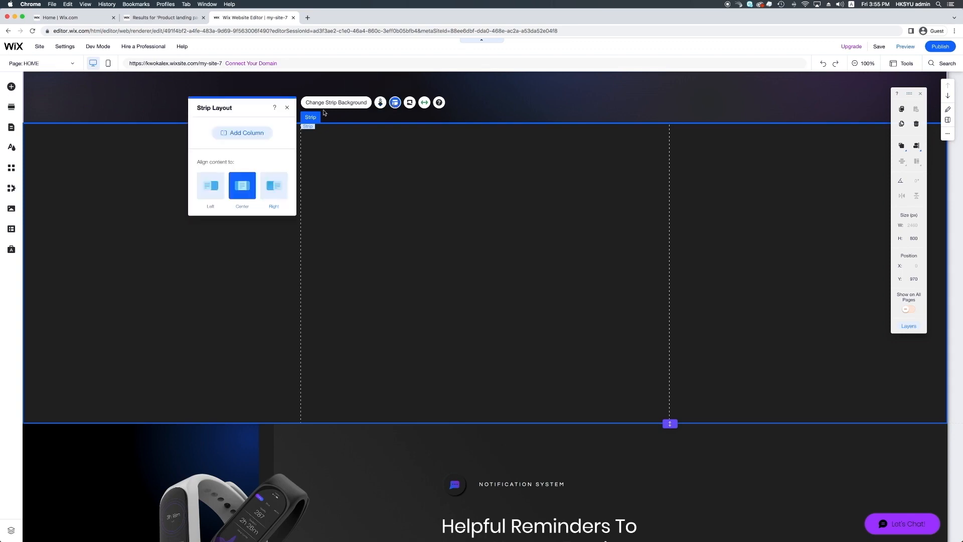
left_click(248, 134)
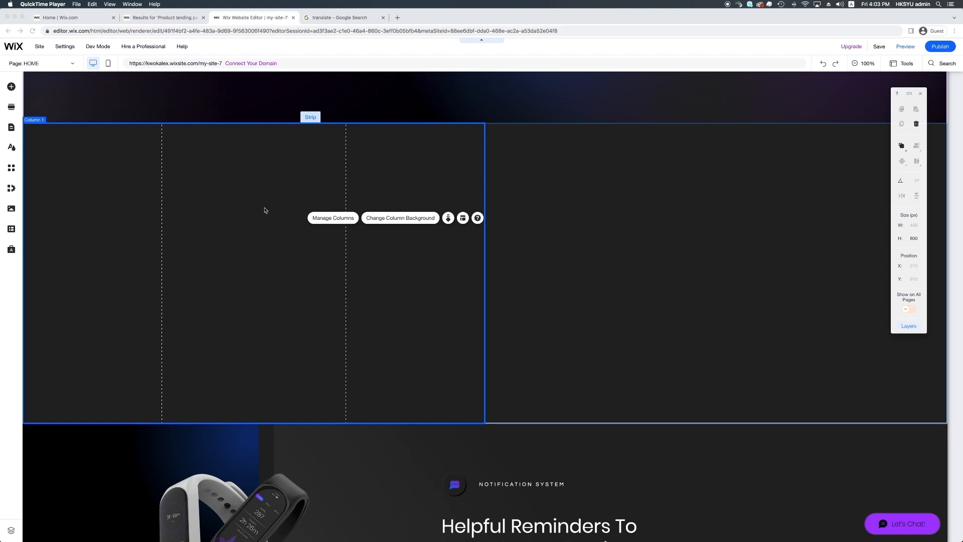
Search Wix media for "sleep" and set the dark Sleep image of a sleeping person as the first column's background
left_click(372, 218)
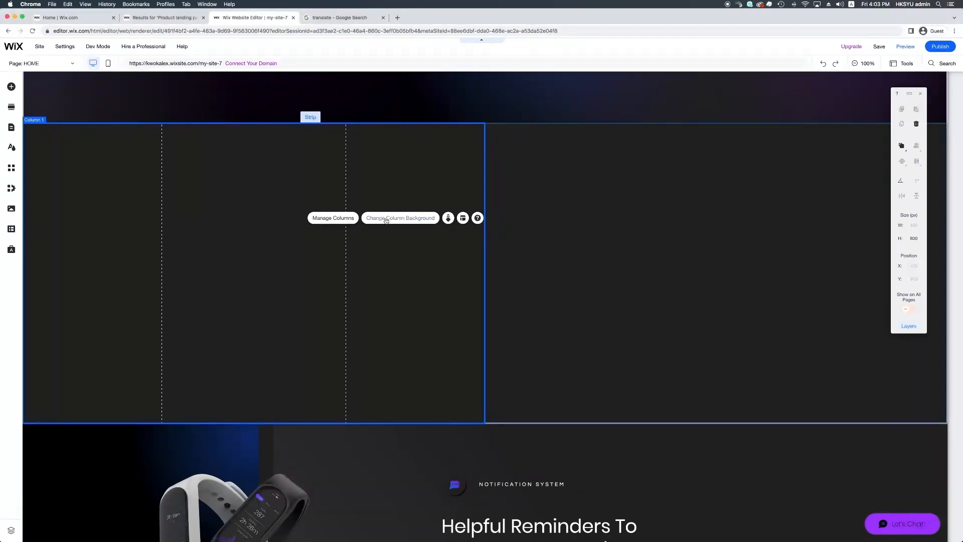
left_click(386, 220)
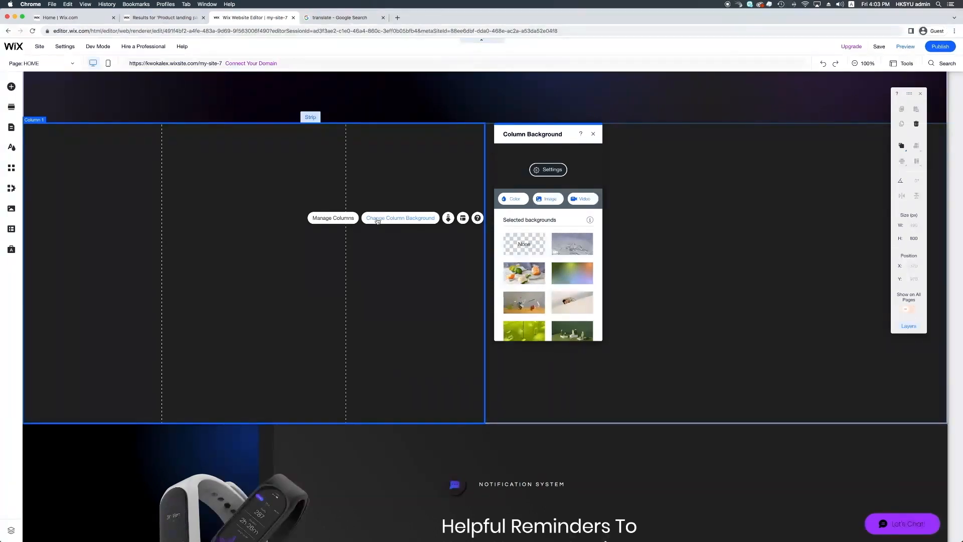
left_click(515, 200)
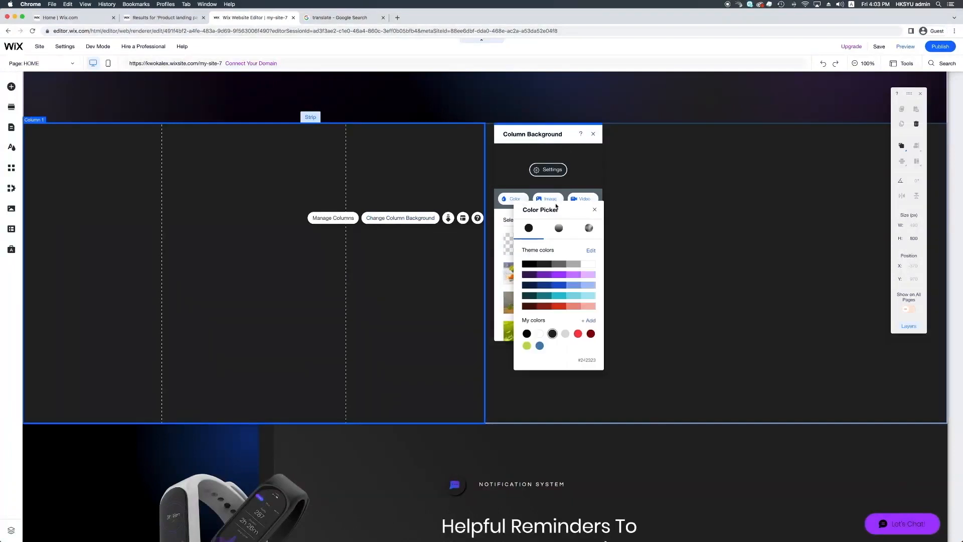
left_click(556, 205)
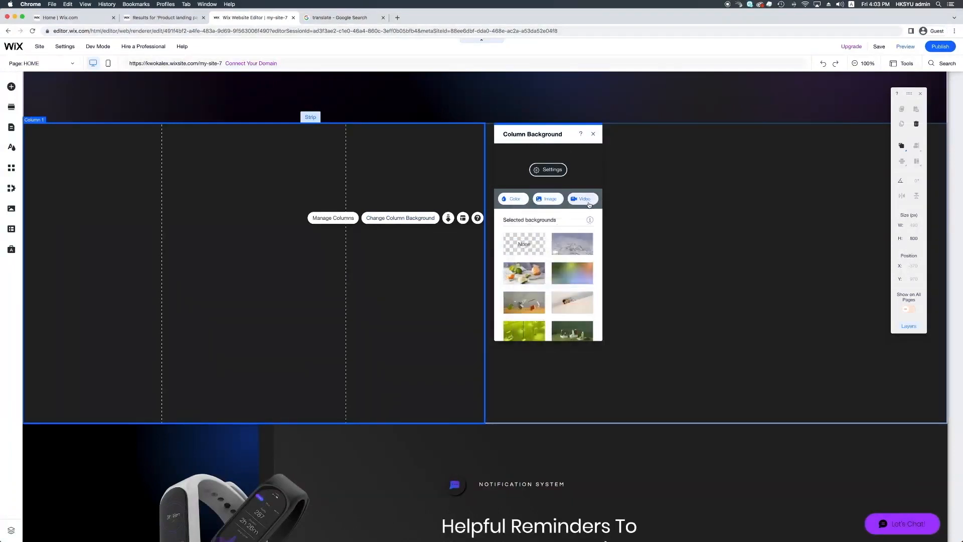
left_click(551, 203)
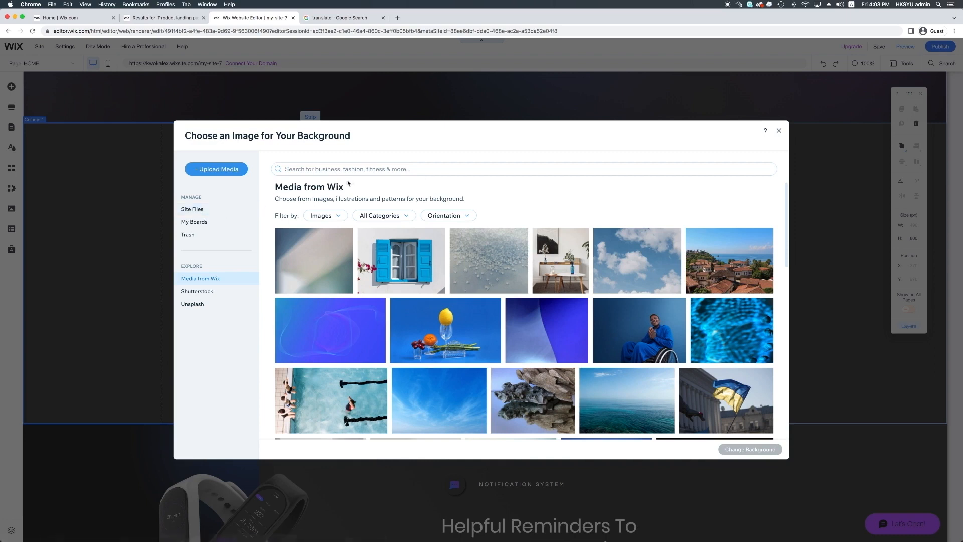
left_click(372, 171)
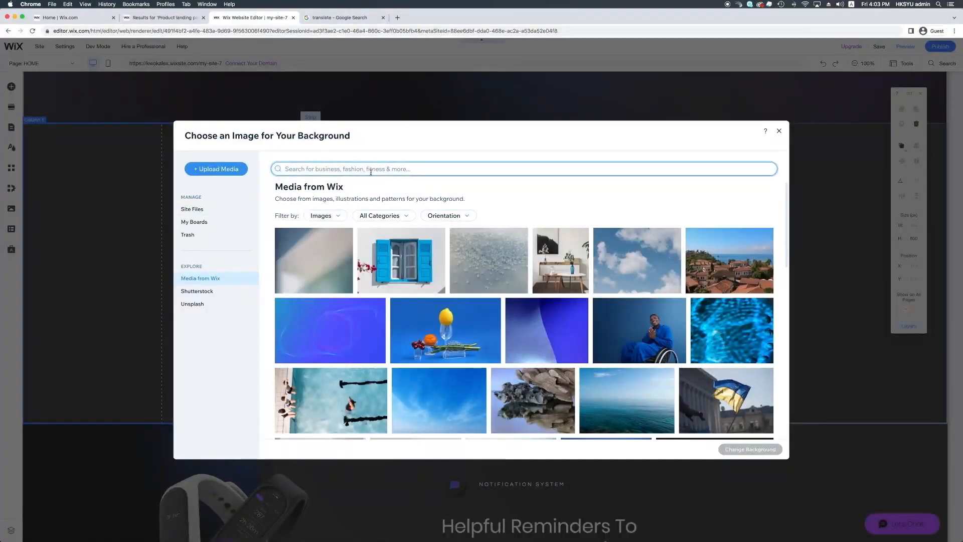
type("sleep")
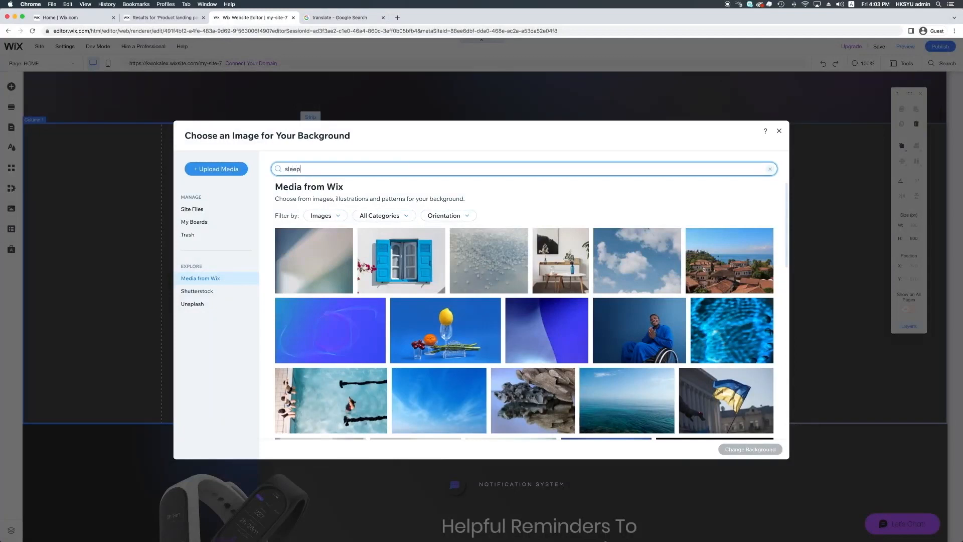
key("Return")
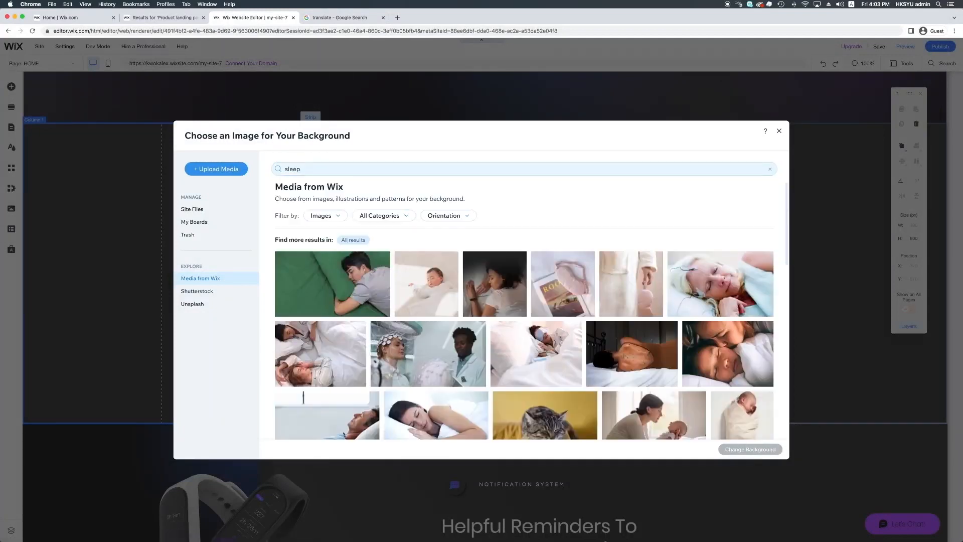
left_click(489, 282)
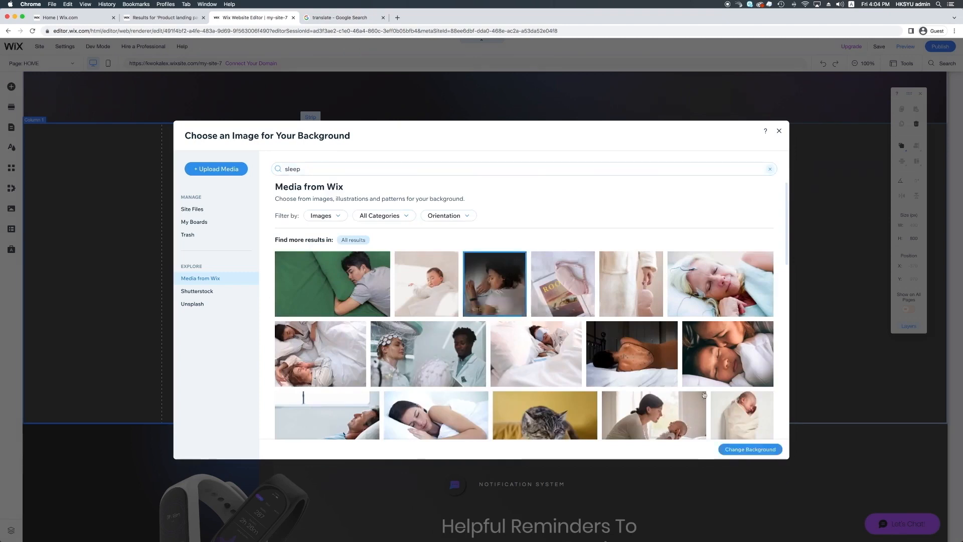
left_click(766, 449)
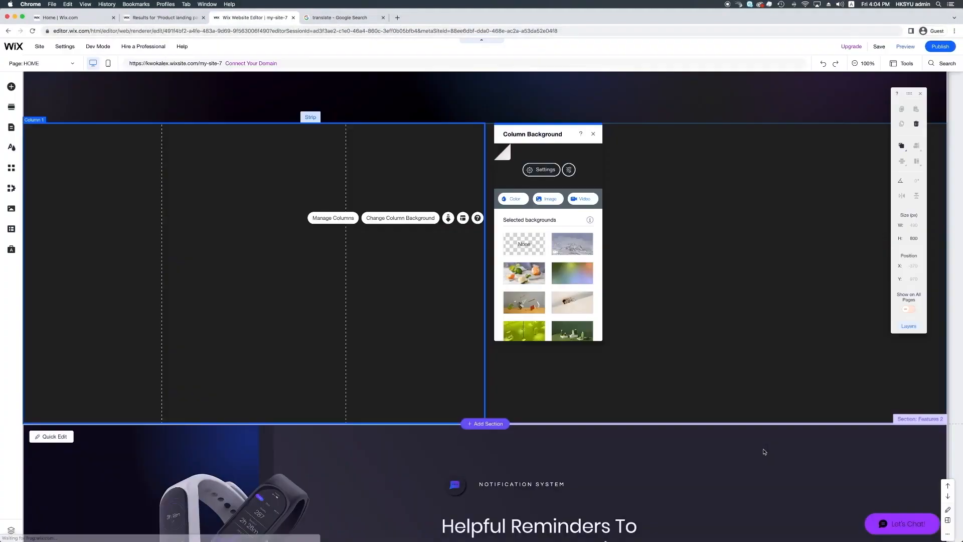
Search Wix videos for "running" and set the Man Running in Field video as the second column's background
left_click(529, 219)
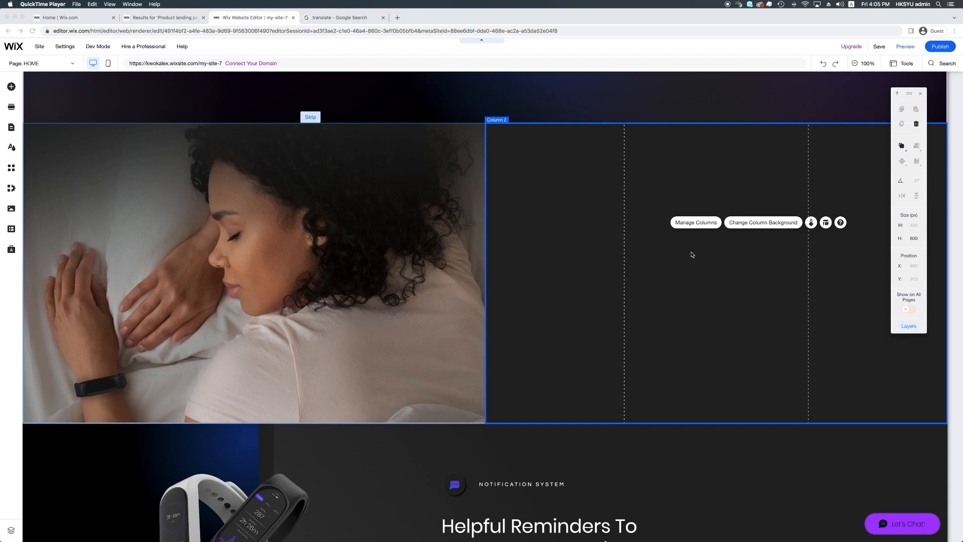
left_click(762, 226)
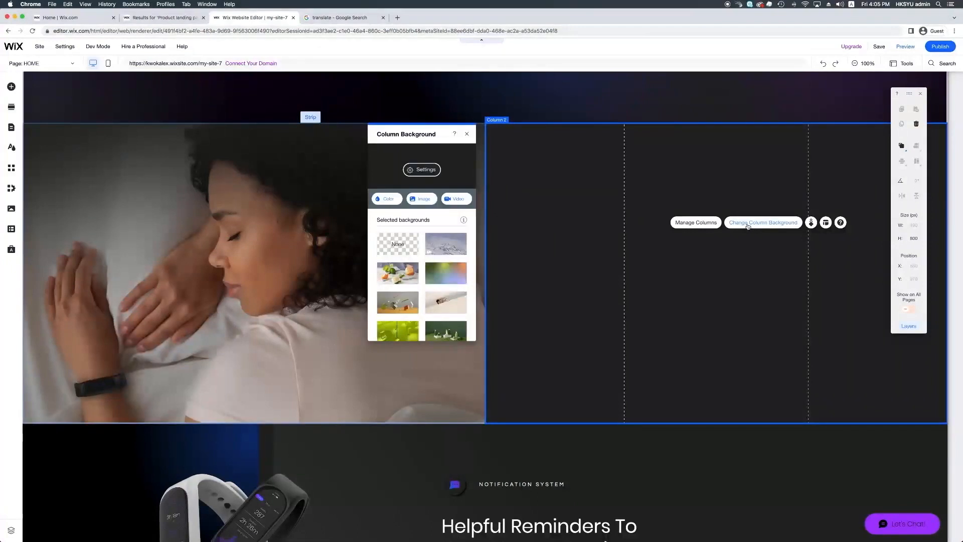
left_click(456, 200)
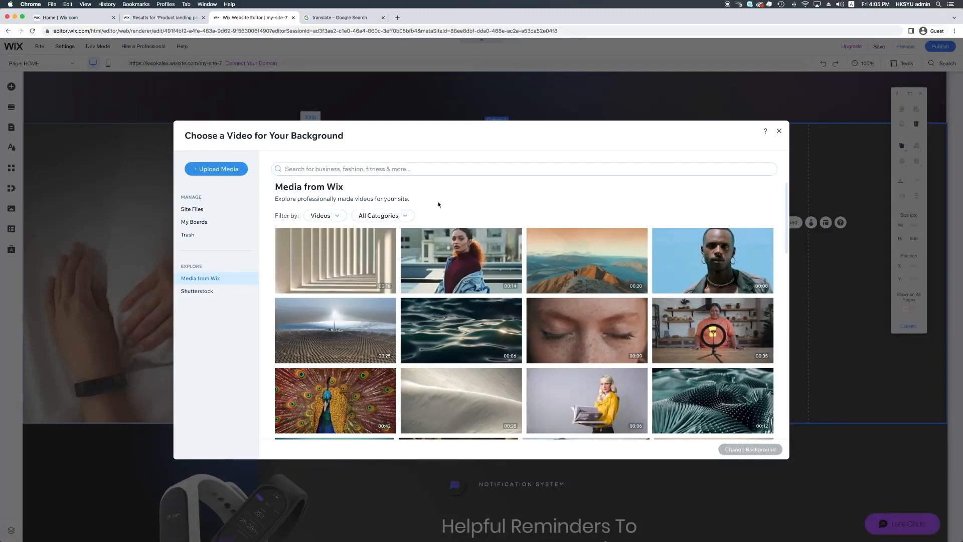
left_click(456, 168)
type("ru")
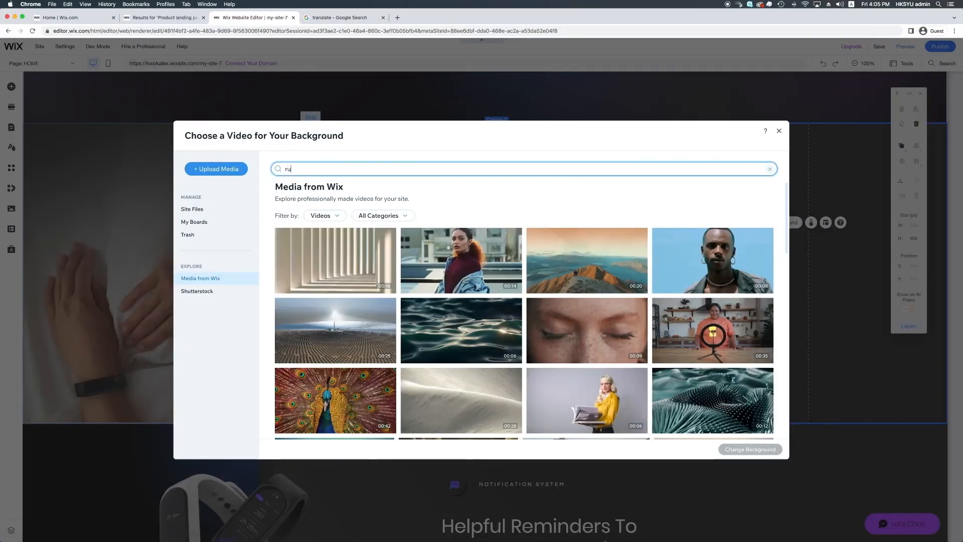
type("nning")
key("Return")
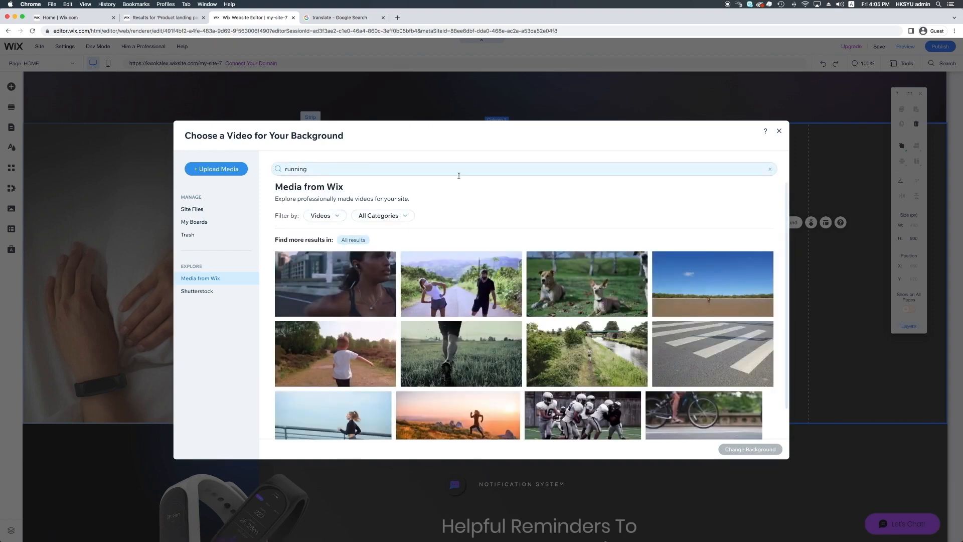
left_click(450, 344)
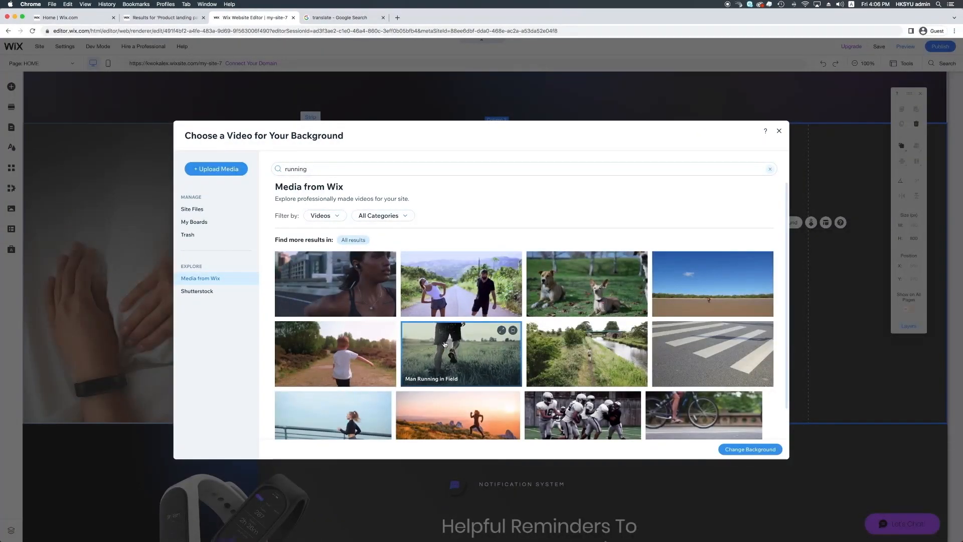
scroll(444, 344, "down", 2)
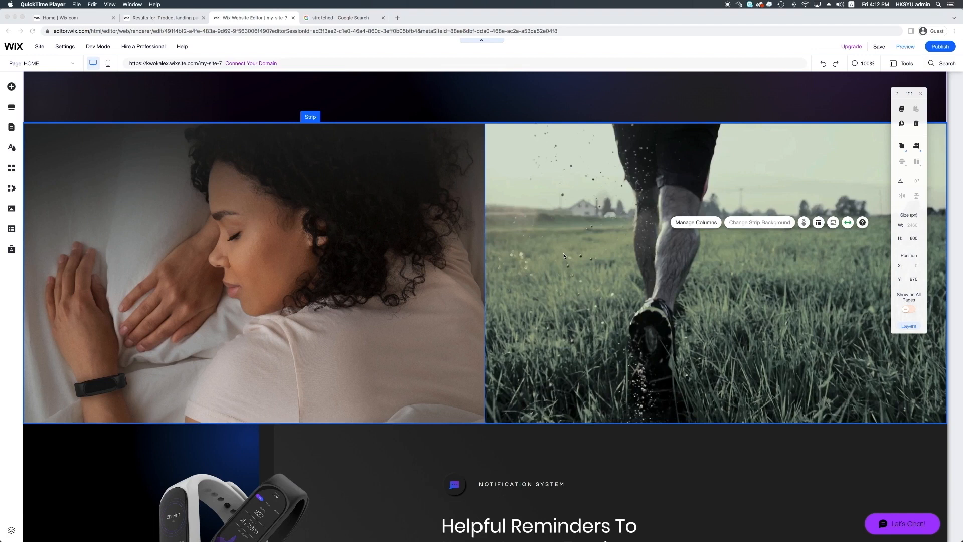
Set the strip's column spacing to 40 px and use its stretch settings to add margins on both sides
left_click(317, 119)
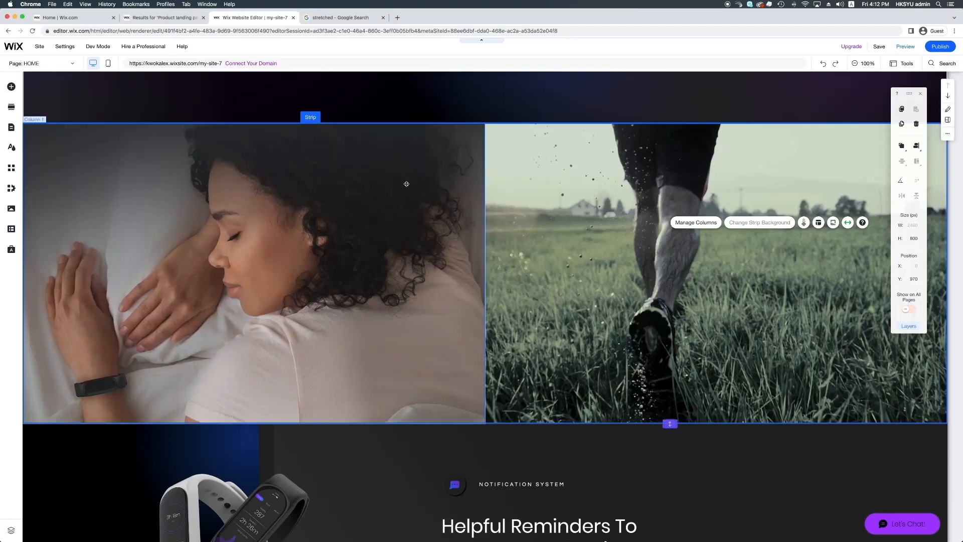
left_click(818, 223)
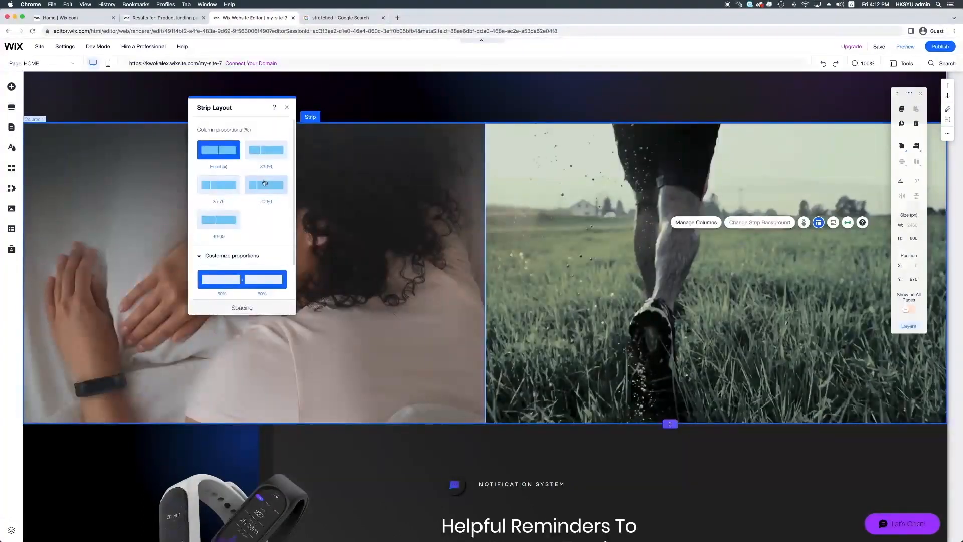
scroll(265, 182, "down", 3)
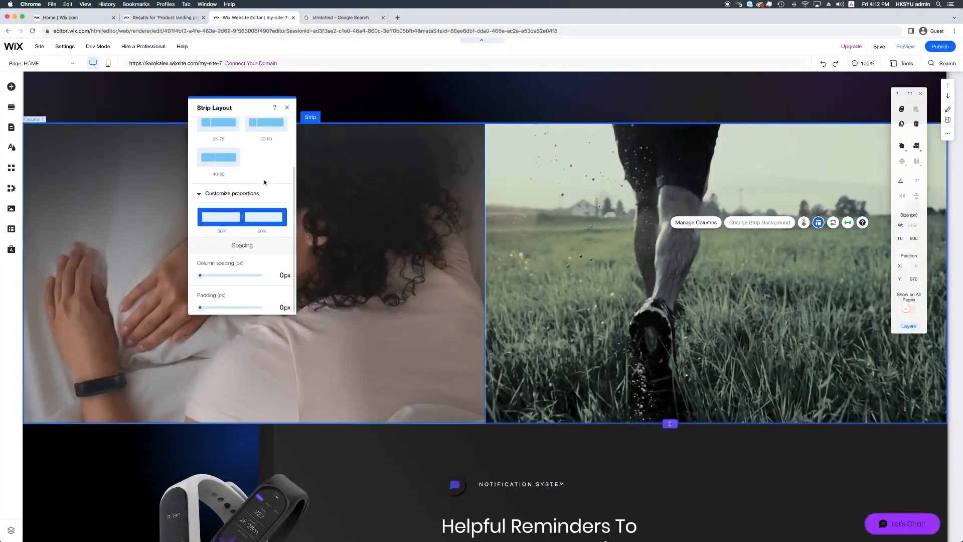
left_click(282, 275)
key("BackSpace")
type("40")
key("Return")
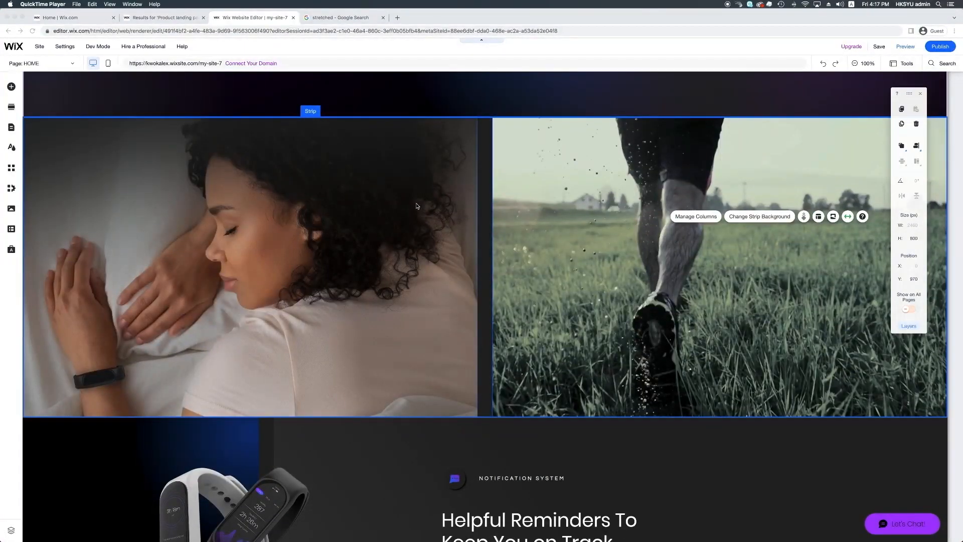
left_click(850, 218)
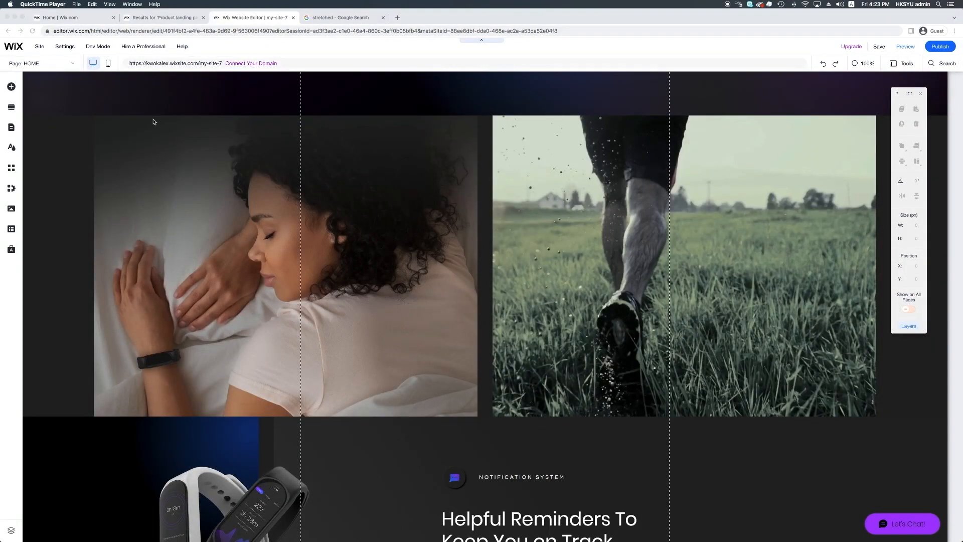
Add the Crescent Moon illustration from a Wix image search for "Moon" and shrink it onto the sleeper's shoulder in the first column
left_click(25, 88)
left_click(10, 87)
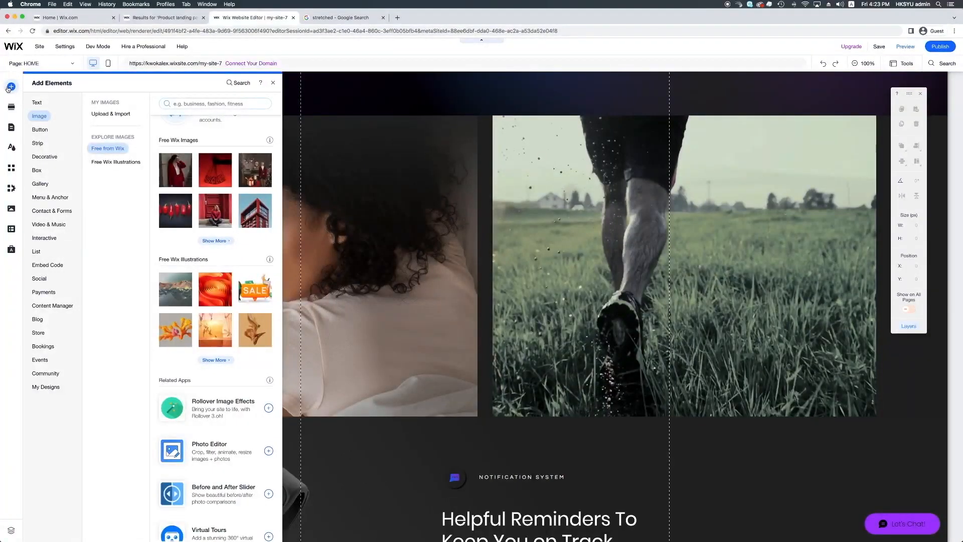
left_click(33, 102)
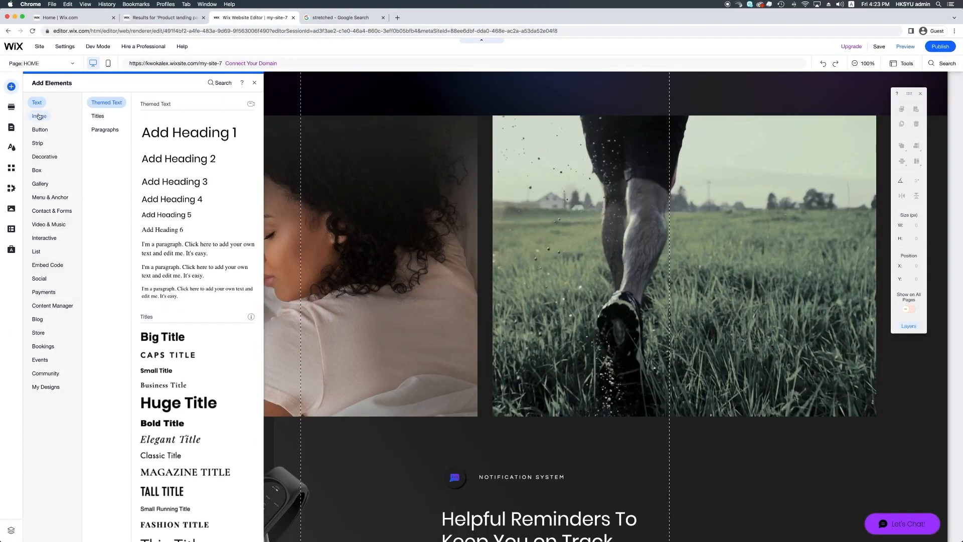
left_click(39, 117)
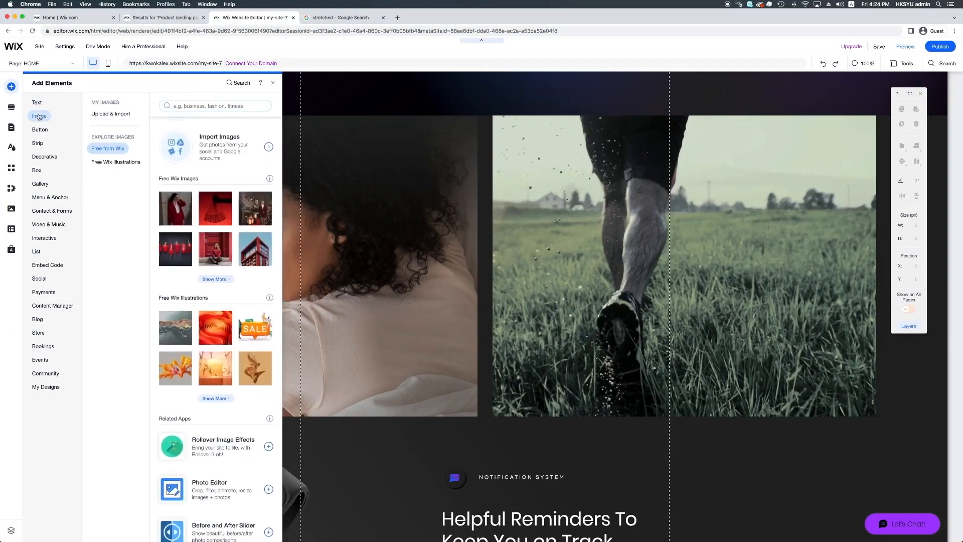
scroll(216, 201, "down", 1)
left_click(197, 103)
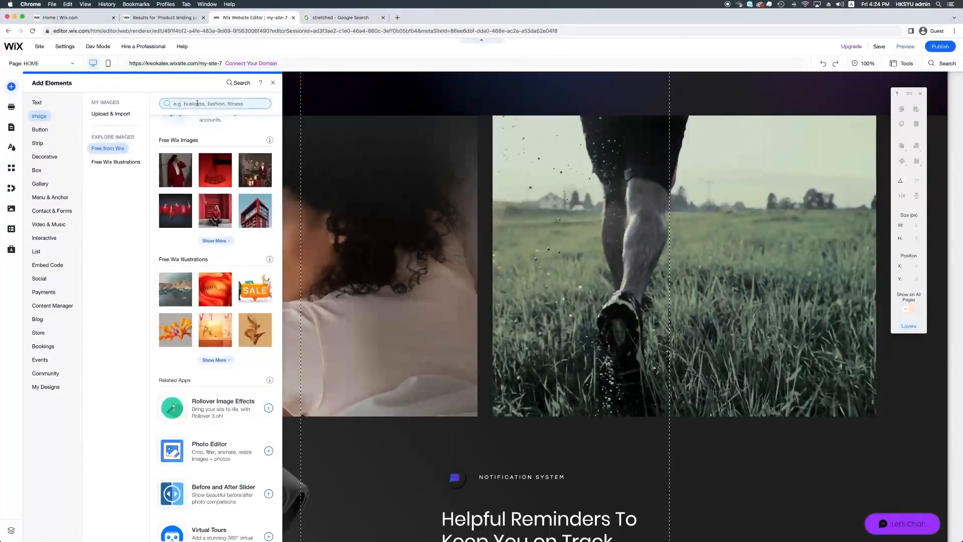
type("Moon")
key("Return")
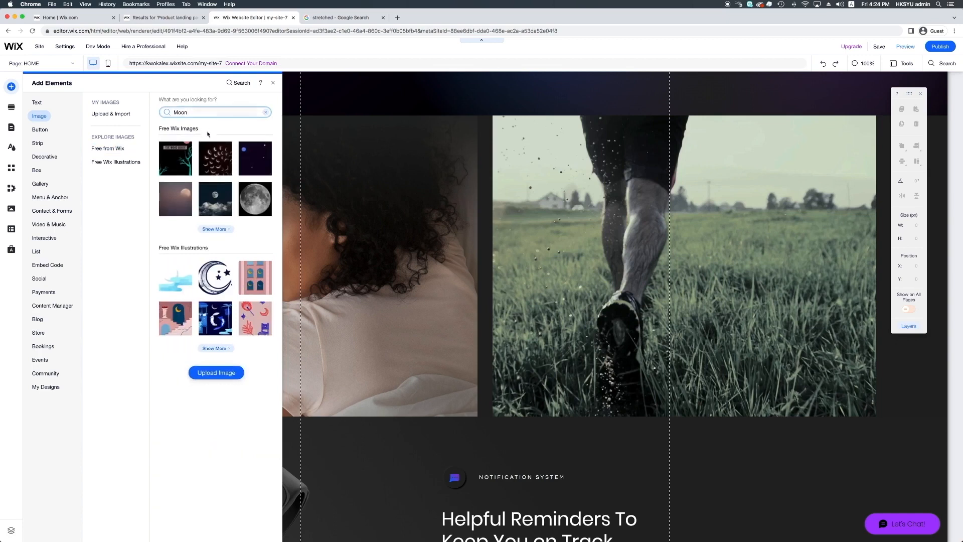
mouse_move(213, 278)
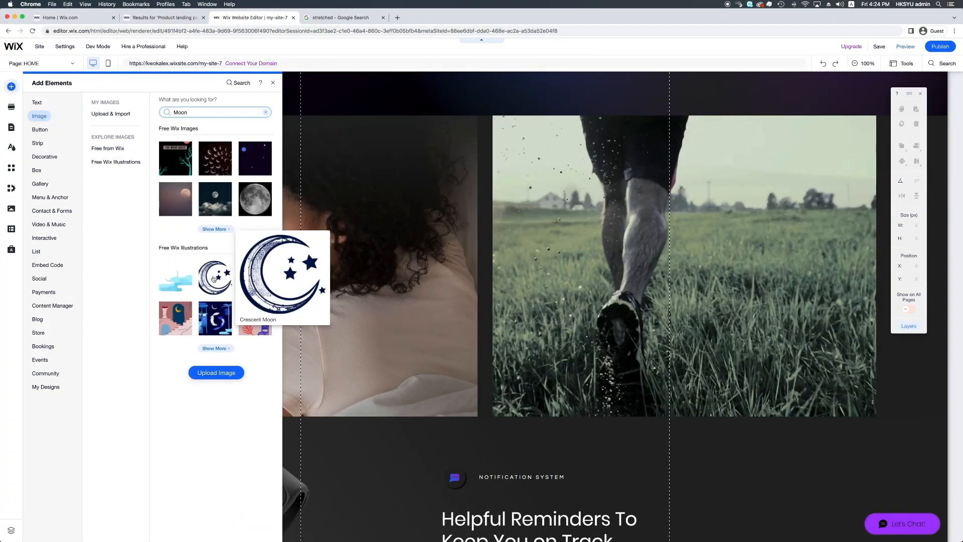
left_click(213, 277)
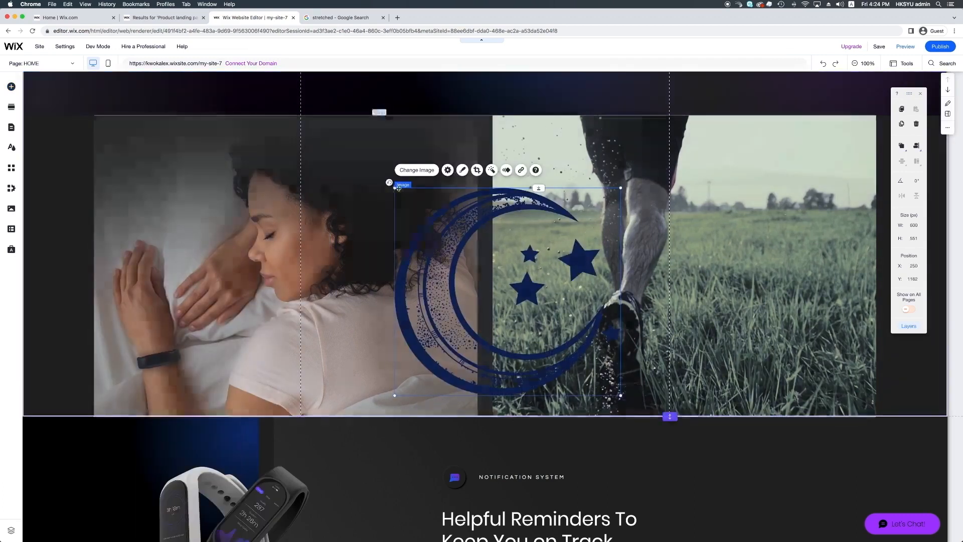
left_click_drag(398, 188, 271, 345)
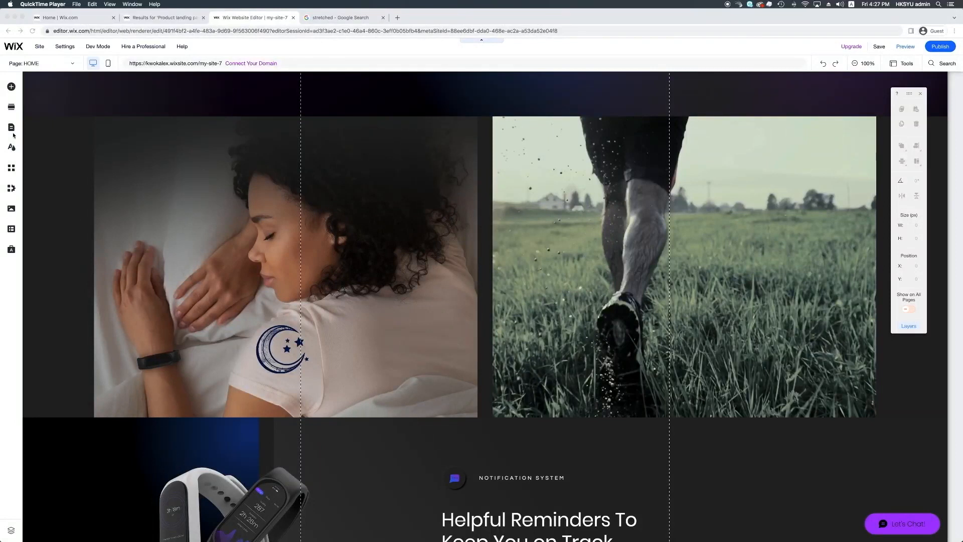
Add a Heading 3 text reading "Track Your Sleeping" below the moon, in a box about 446 px wide to fit one line
left_click(12, 89)
left_click(12, 87)
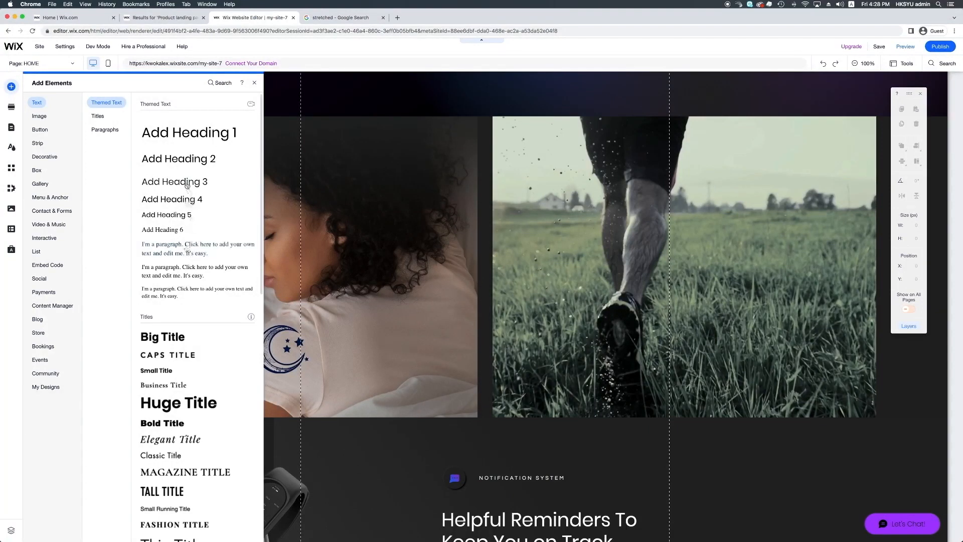
left_click_drag(188, 184, 312, 401)
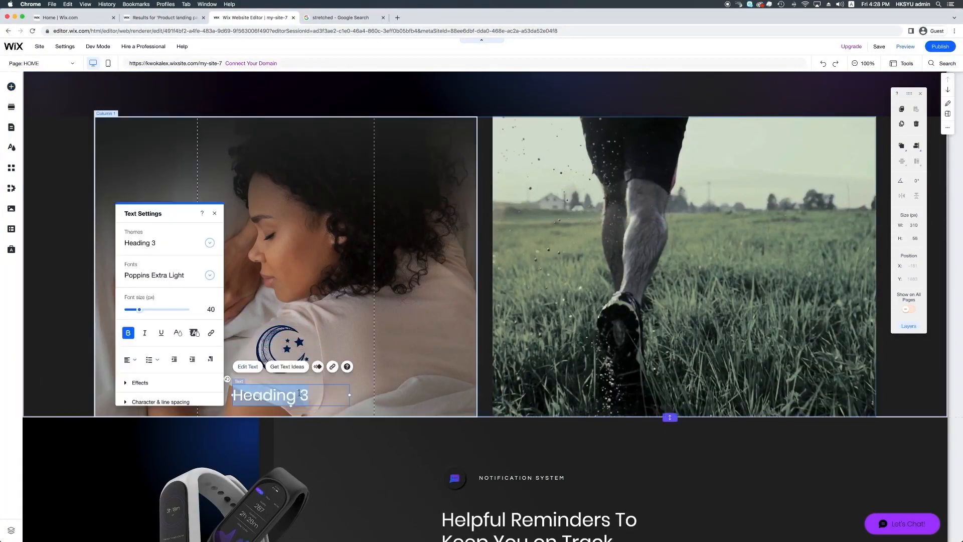
type("Track your Sle")
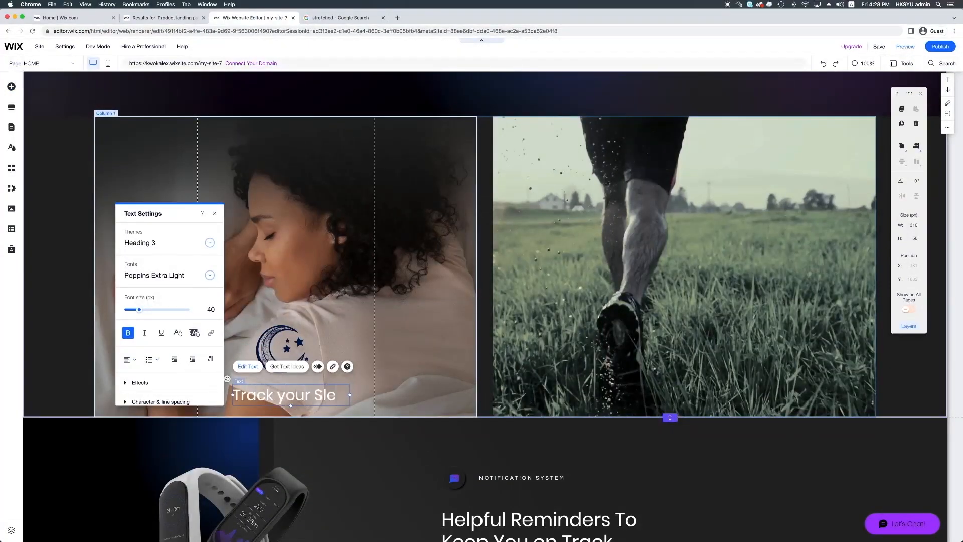
type("eping")
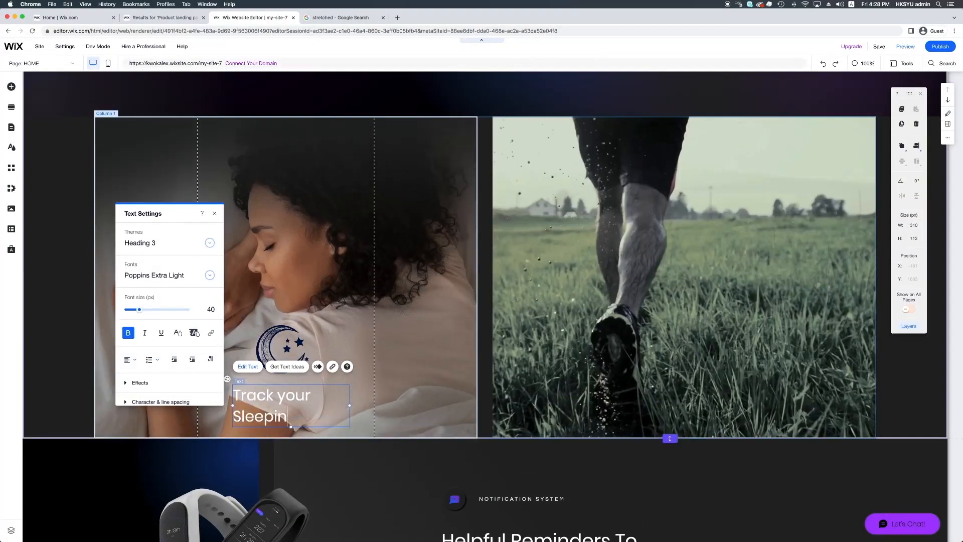
left_click(287, 395)
key("BackSpace")
type("Y")
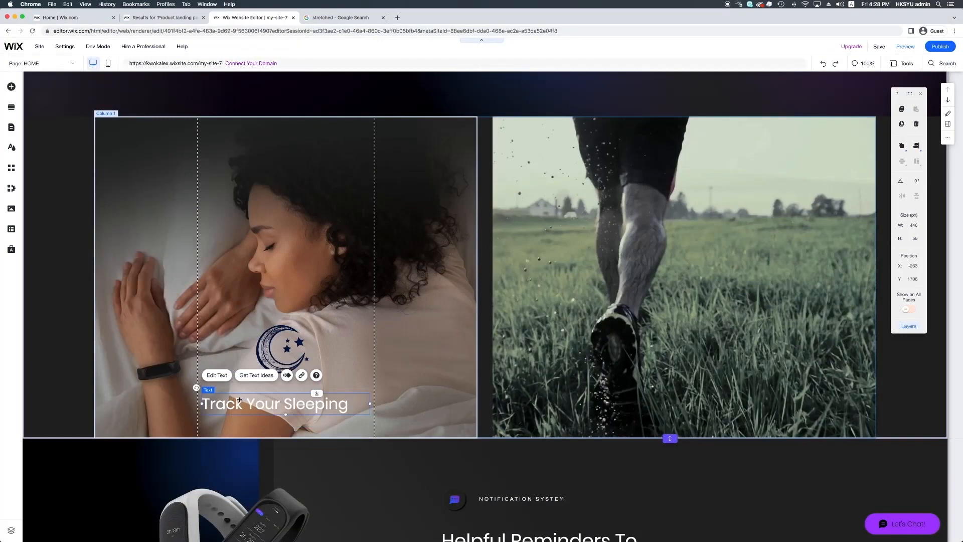
Center-align the "Track Your Sleeping" heading within its text box
left_click(213, 377)
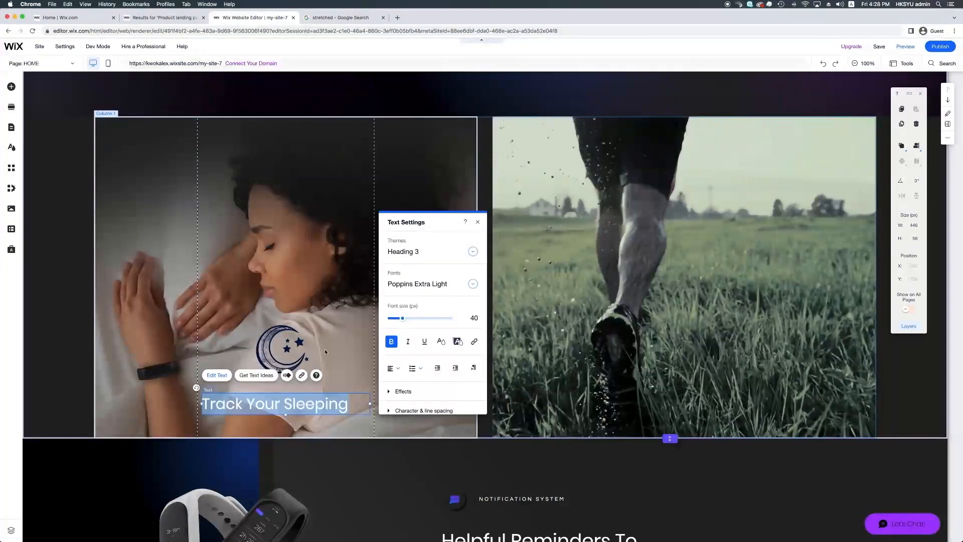
left_click(395, 370)
left_click(395, 386)
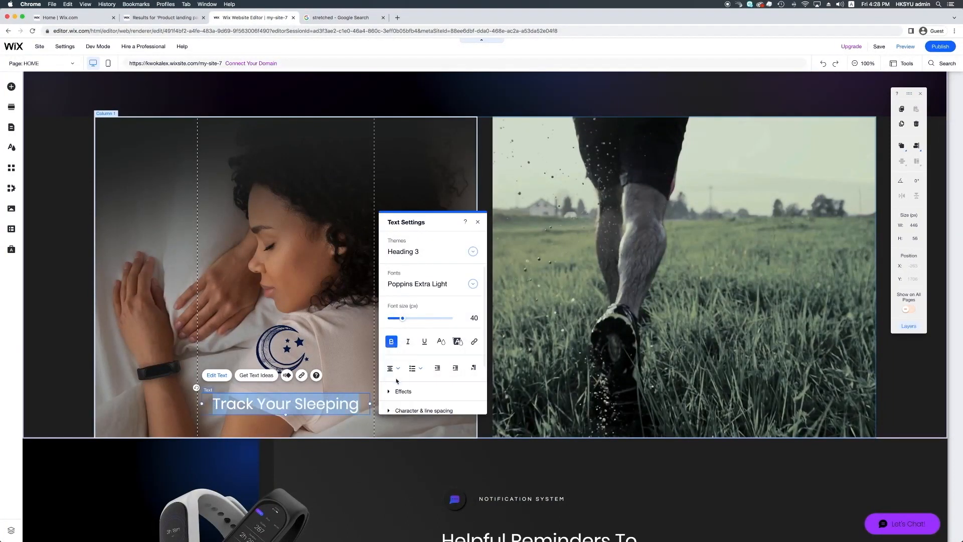
left_click(369, 391)
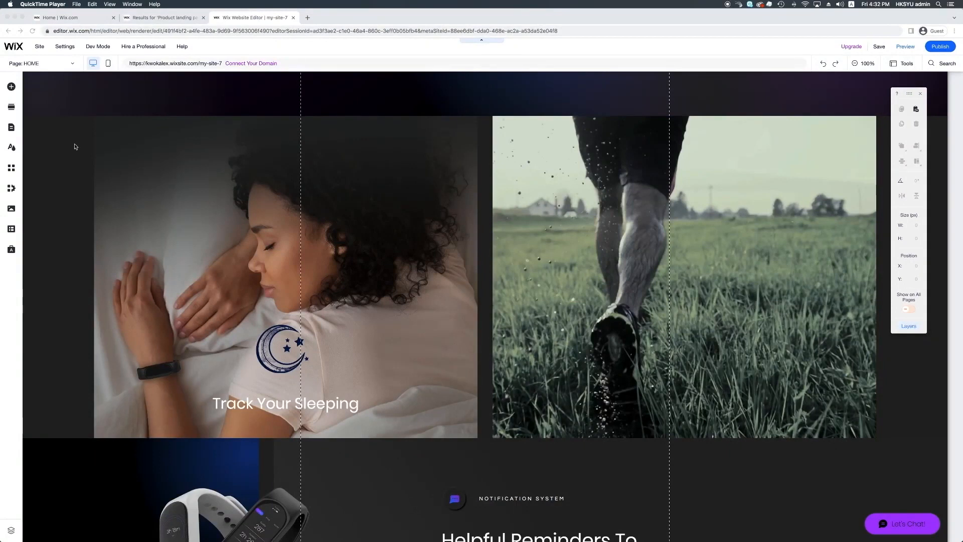
Add the orange sun illustration from a Wix image search for "Sun" to the second column, shrunk to about 178 by 180 px
left_click(10, 88)
left_click(43, 117)
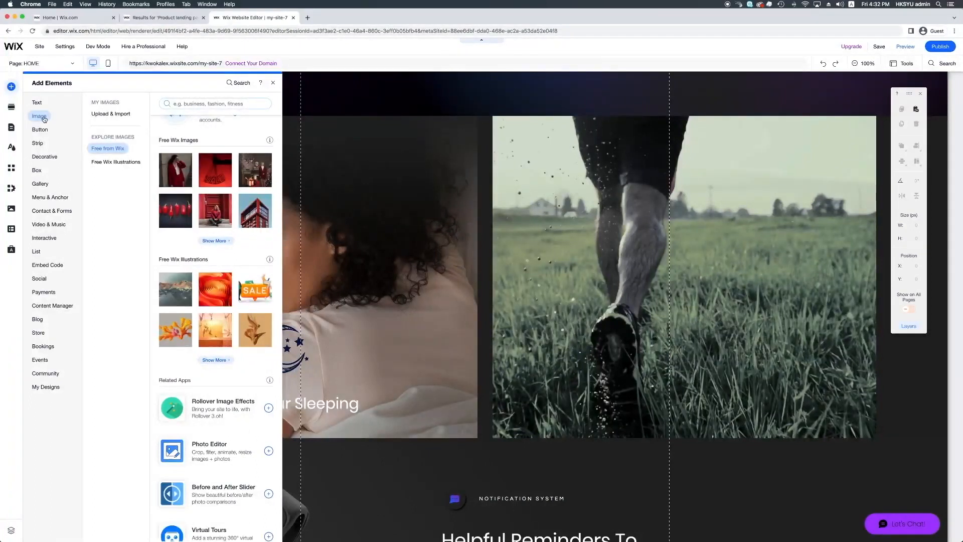
left_click(196, 106)
type("Sun")
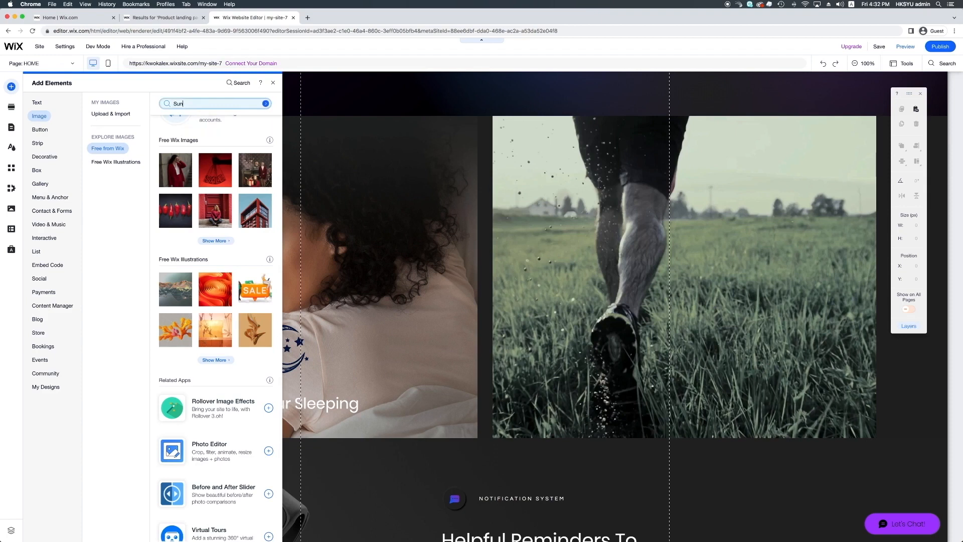
key("Return")
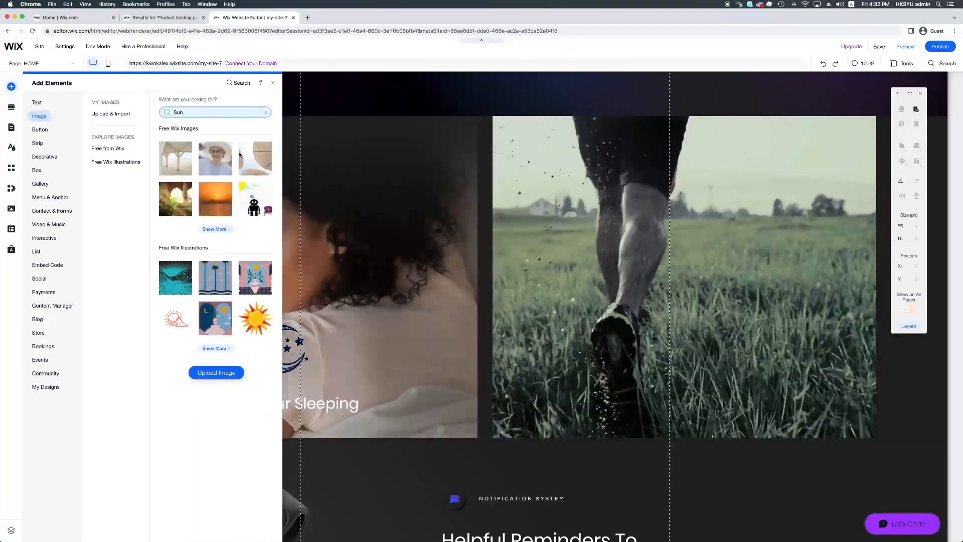
left_click_drag(678, 329, 668, 331)
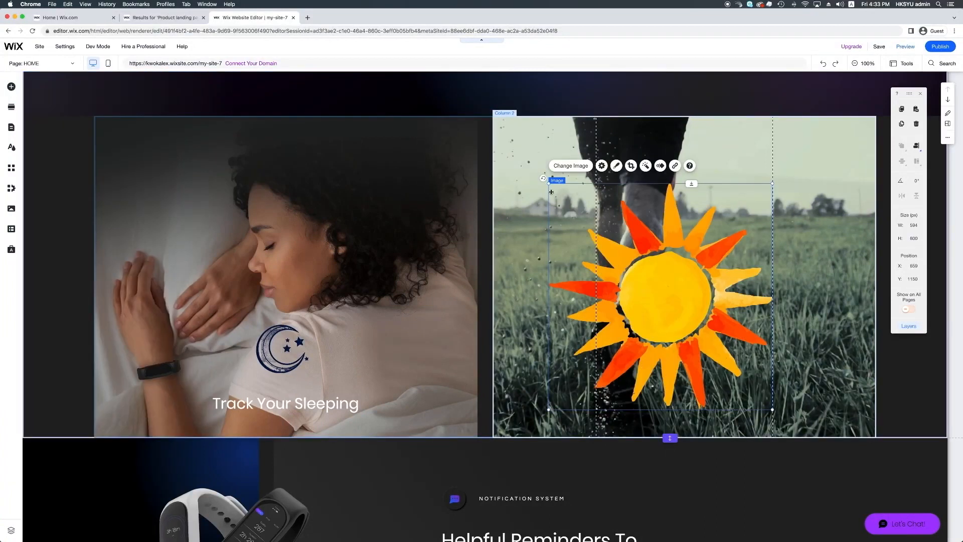
left_click_drag(549, 184, 678, 347)
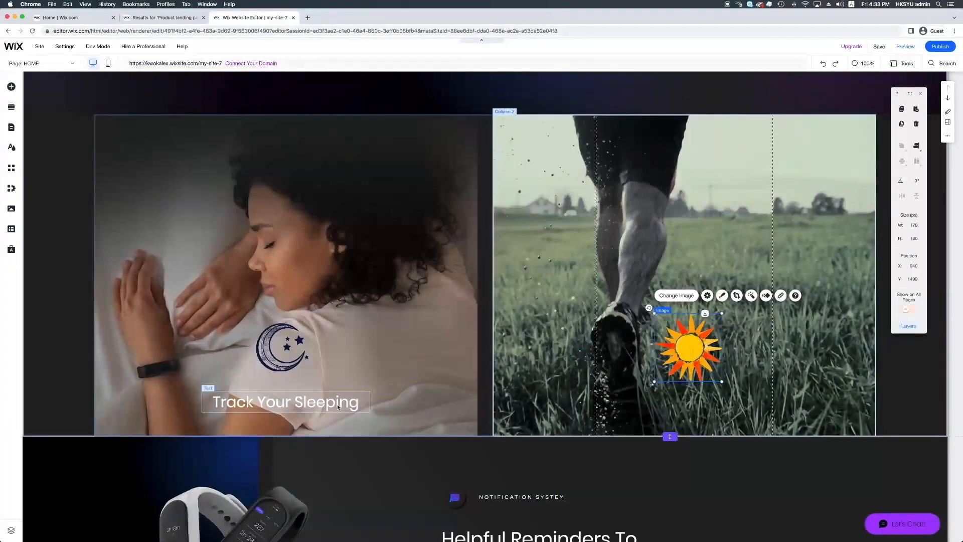
Duplicate the "Track Your Sleeping" heading and place the copy below the sun in the second column
left_click(338, 406)
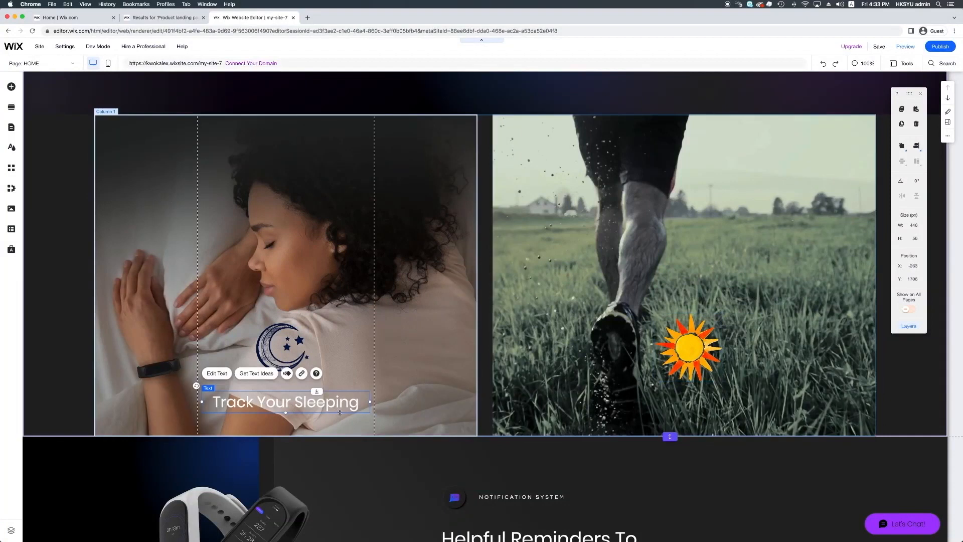
mouse_move(340, 412)
left_mouse_down()
mouse_move(360, 410)
mouse_move(361, 399)
mouse_move(672, 390)
mouse_move(665, 382)
mouse_move(656, 392)
left_mouse_up()
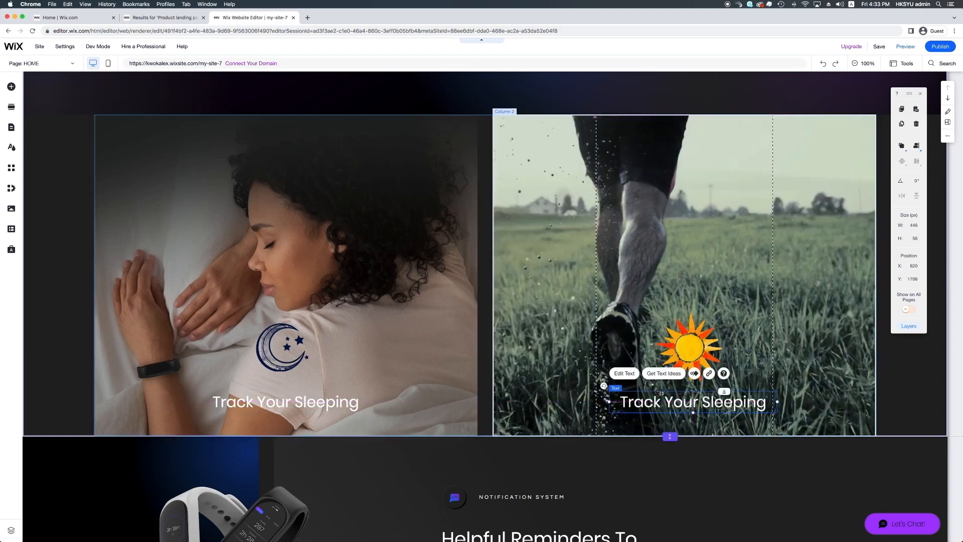
Change the copied heading below the sun in the second column to read "Track Your Exercise"
double_click(702, 401)
left_click_drag(701, 402, 768, 402)
type("Exc")
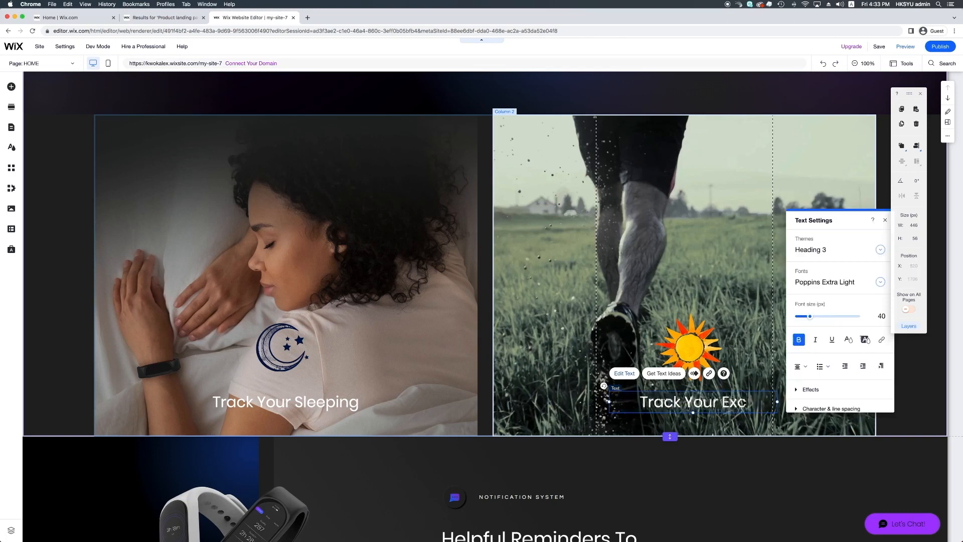
key("BackSpace")
type("ercise")
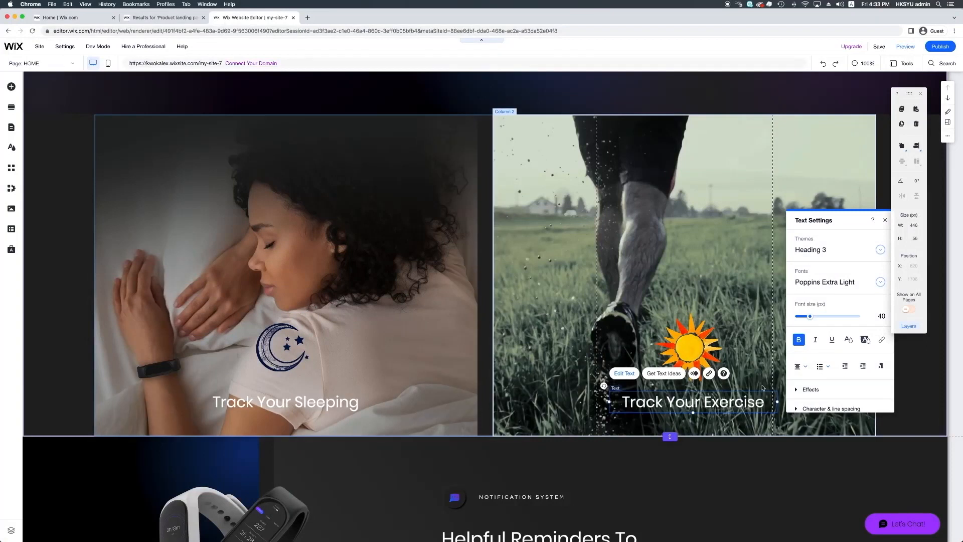
left_click(713, 429)
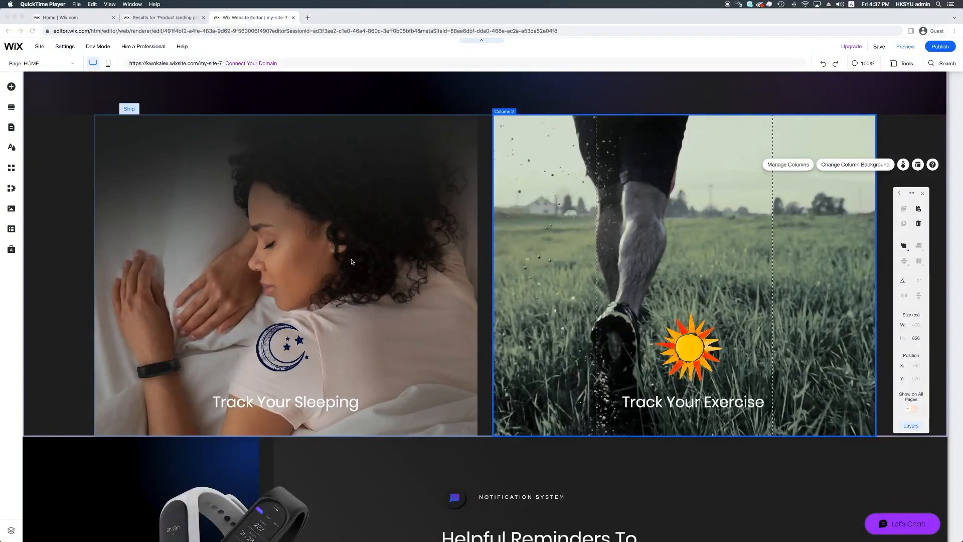
Set the opacity of the first column's background image to 80%
left_click(360, 286)
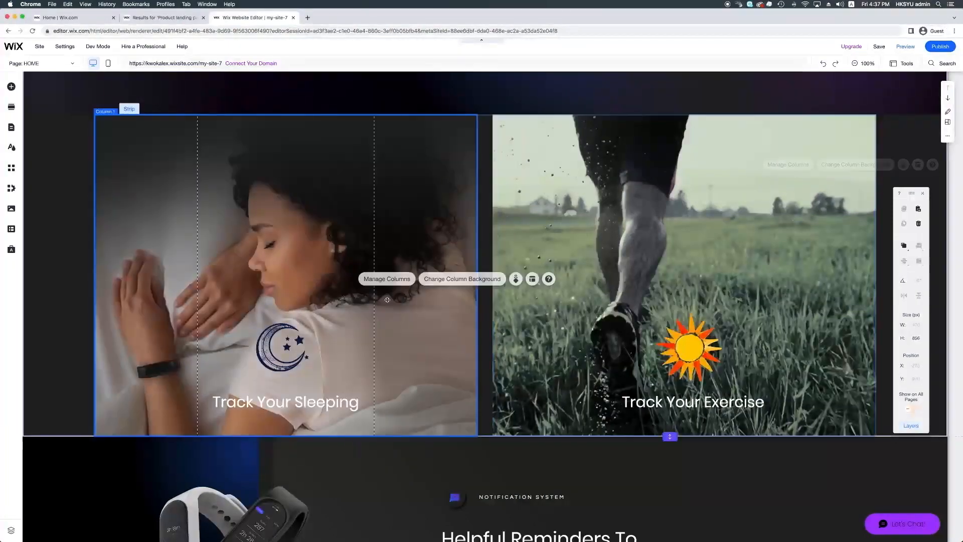
left_click(444, 279)
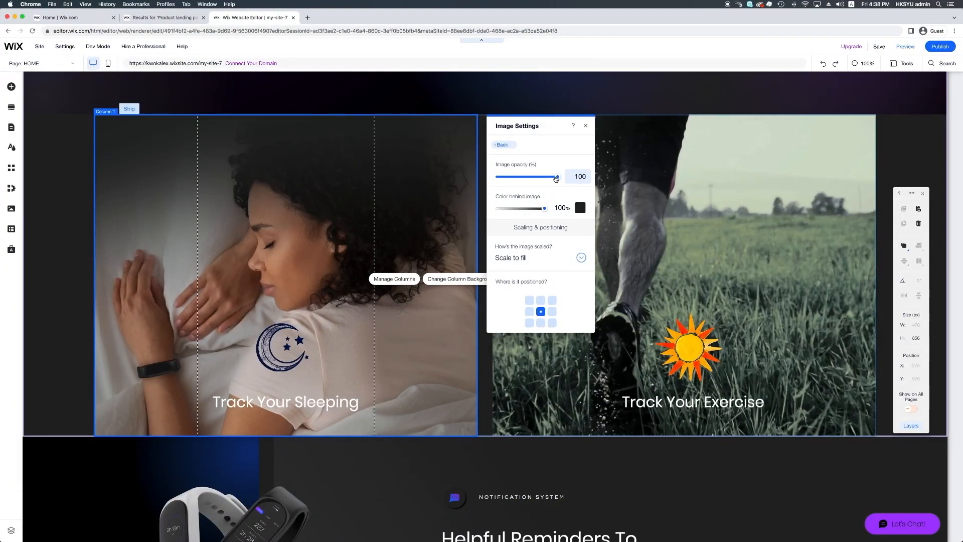
left_click(583, 180)
left_click(582, 179)
key("BackSpace")
key("BackSpace")
key("BackSpace")
type("80")
key("Return")
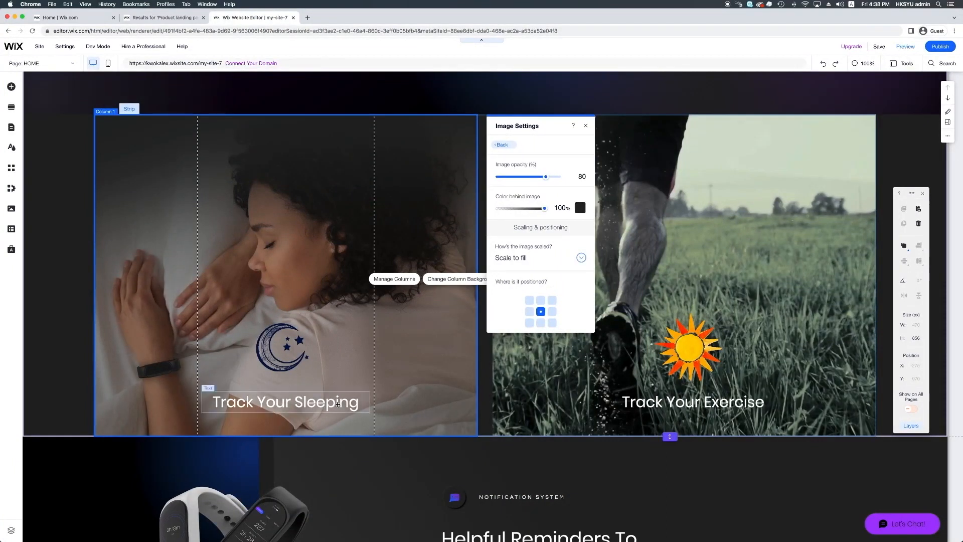
Set the opacity of the second column's background video to 80% and close its settings
left_click(577, 387)
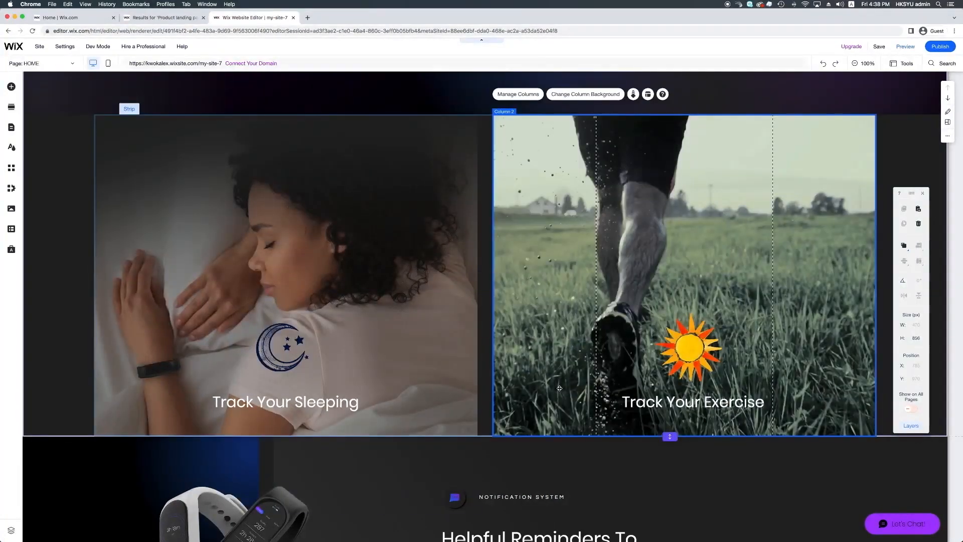
left_click(839, 163)
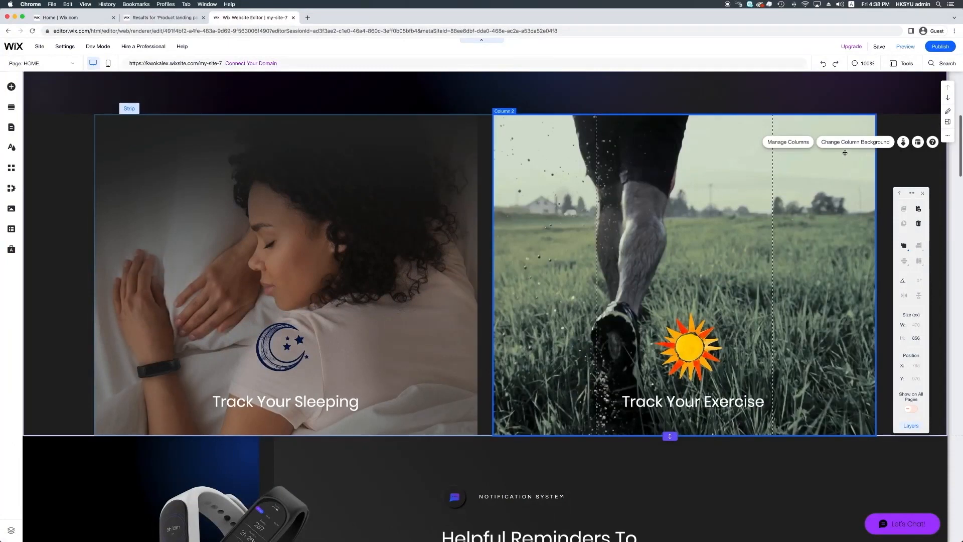
left_click(847, 143)
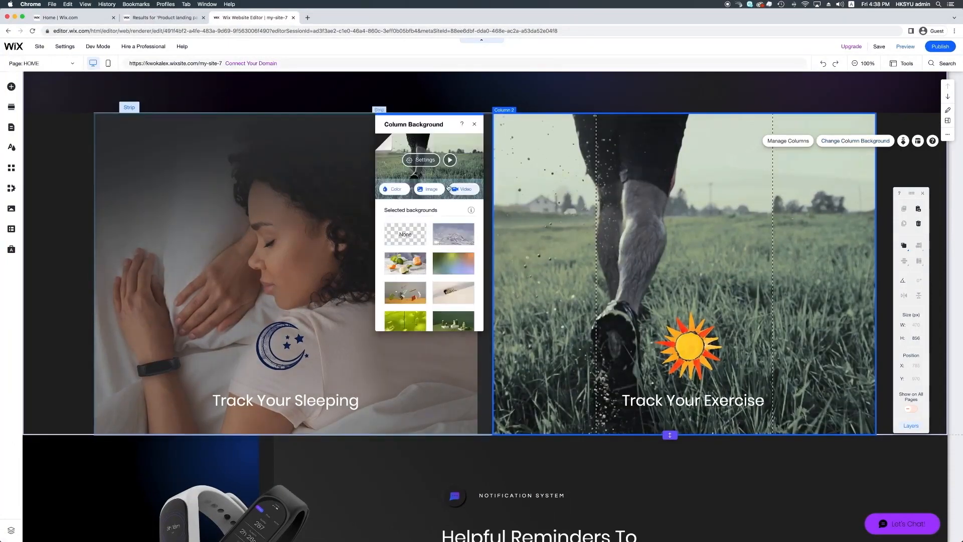
left_click(432, 161)
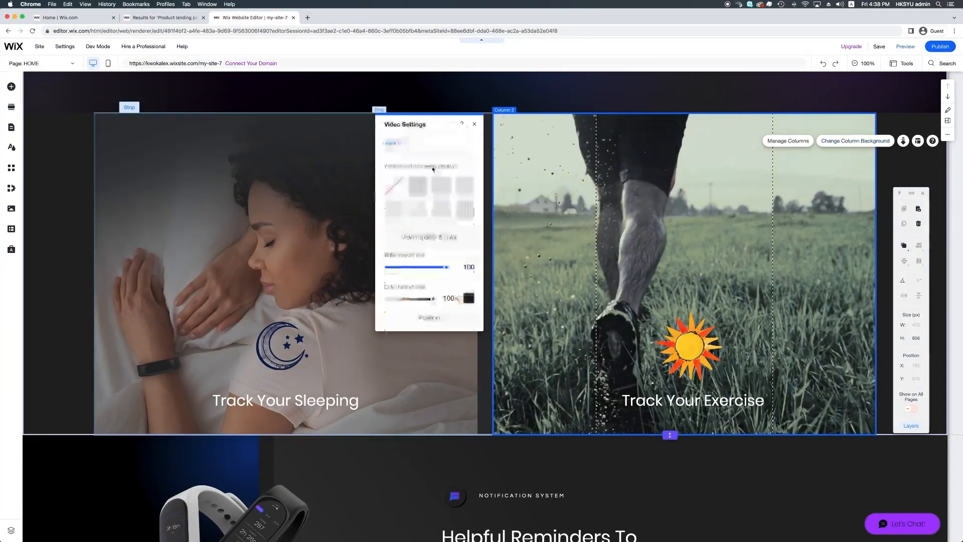
double_click(467, 267)
type("80")
key("Return")
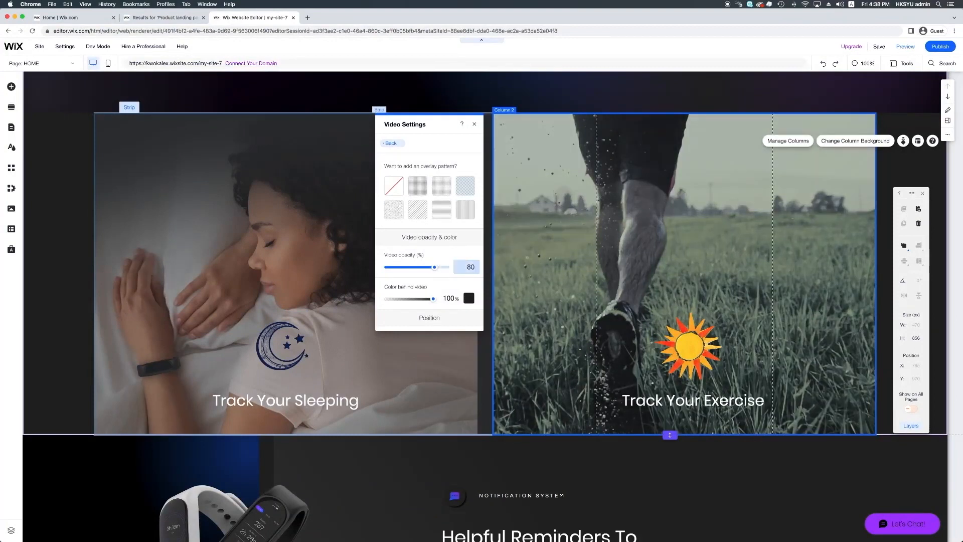
left_click(519, 287)
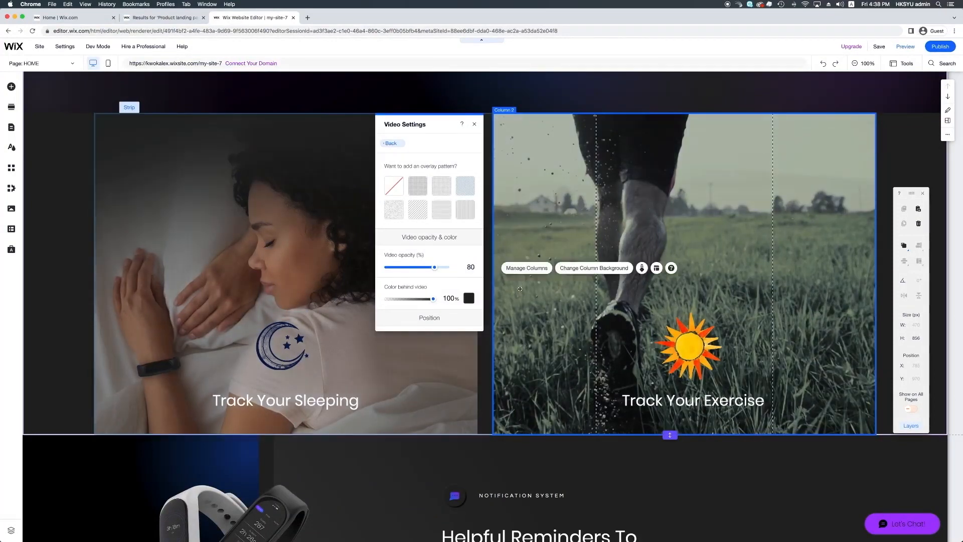
left_click(475, 124)
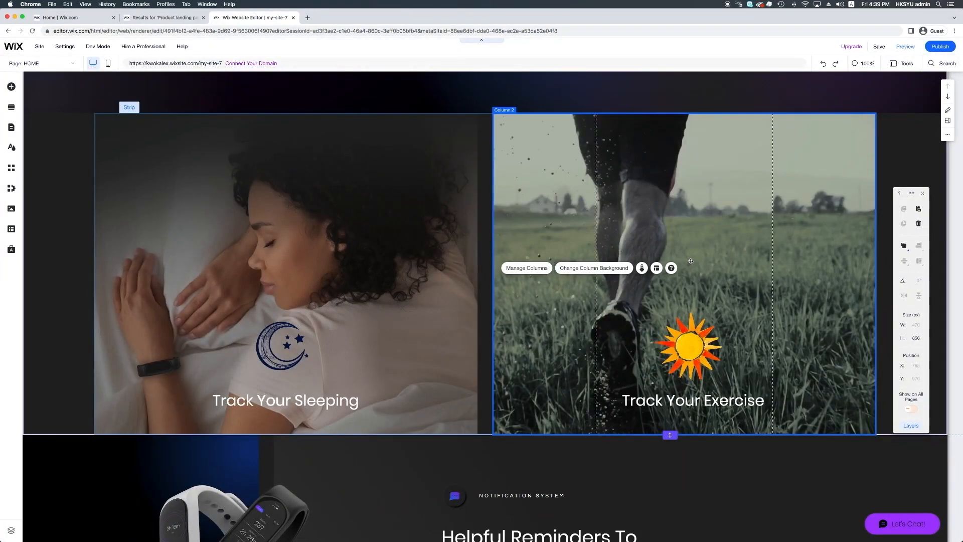
Preview the site and look through the HOME page down to the footer
left_click(906, 46)
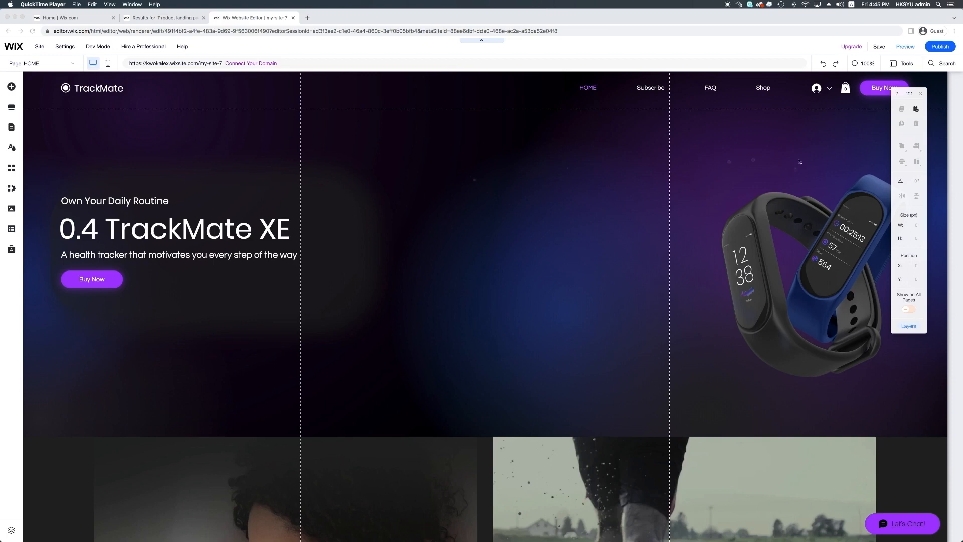
left_click(905, 46)
scroll(713, 168, "down", 8)
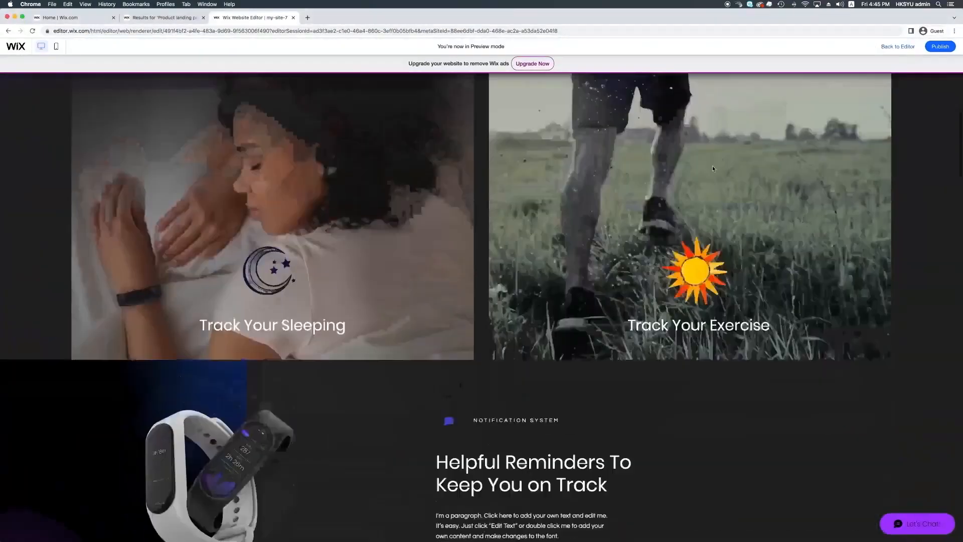
scroll(713, 168, "down", 20)
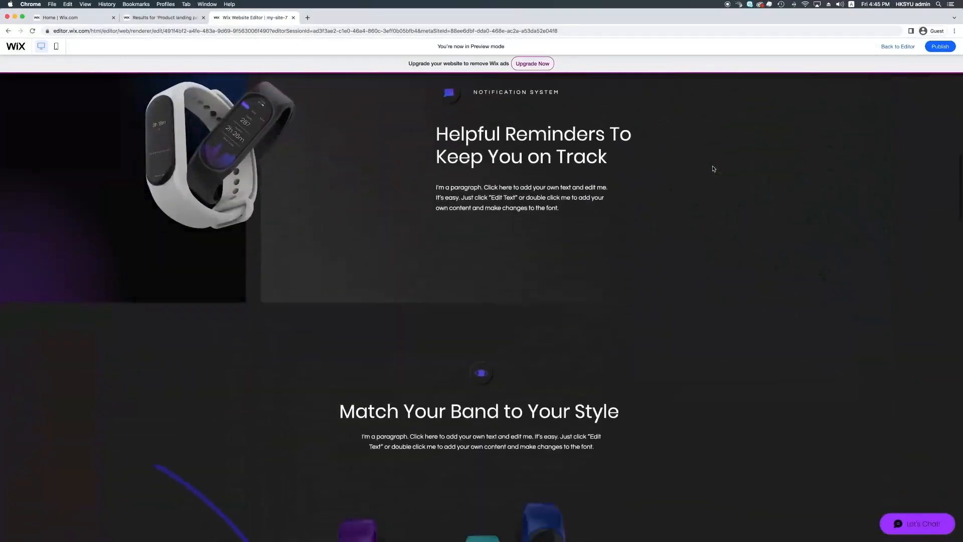
scroll(713, 169, "down", 20)
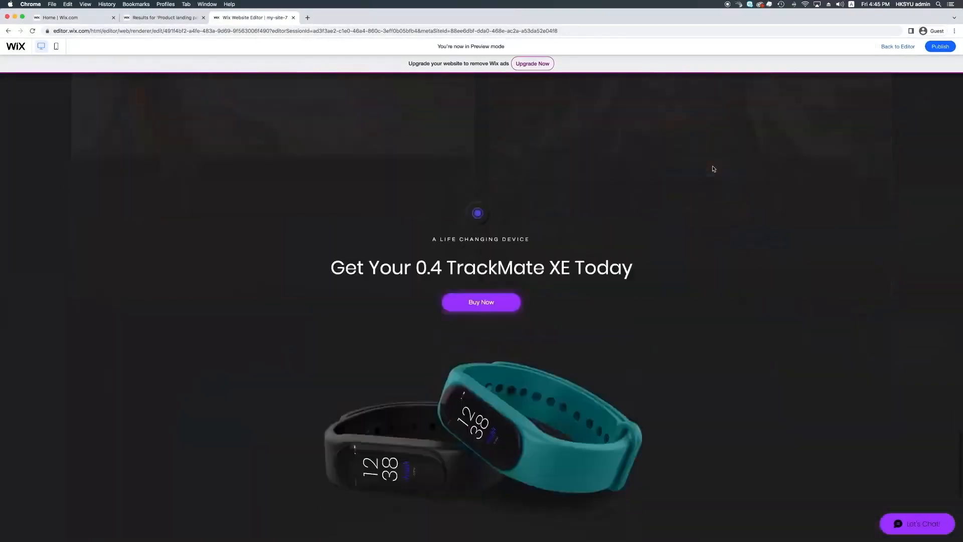
scroll(714, 169, "up", 20)
scroll(678, 95, "down", 20)
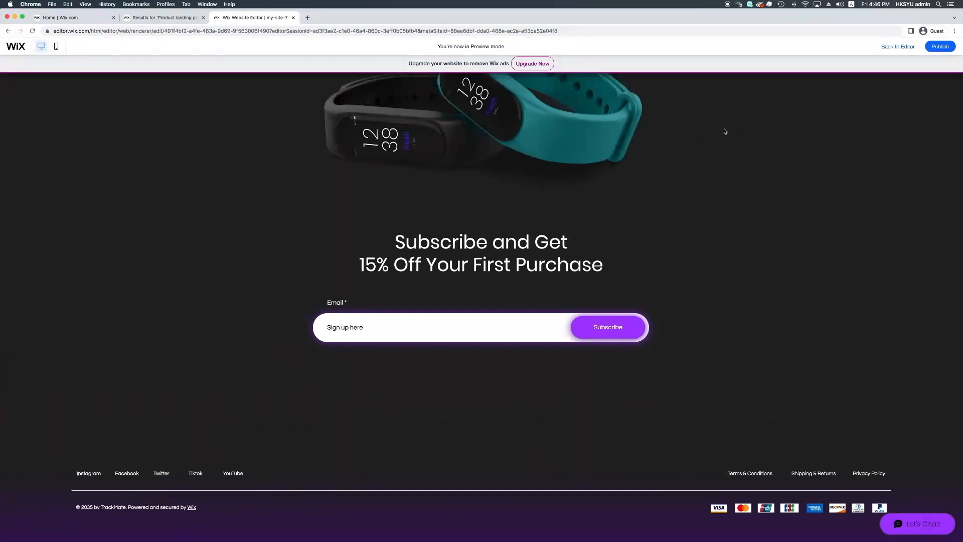
Publish the site, look over its live HOME page, and return to the editor preview
left_click(940, 47)
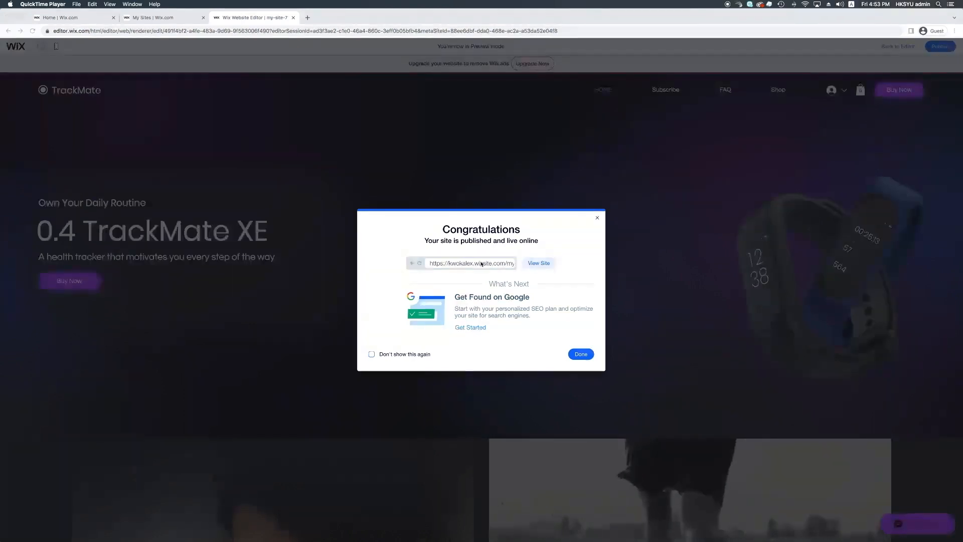
left_click(503, 263)
left_click_drag(469, 265, 533, 268)
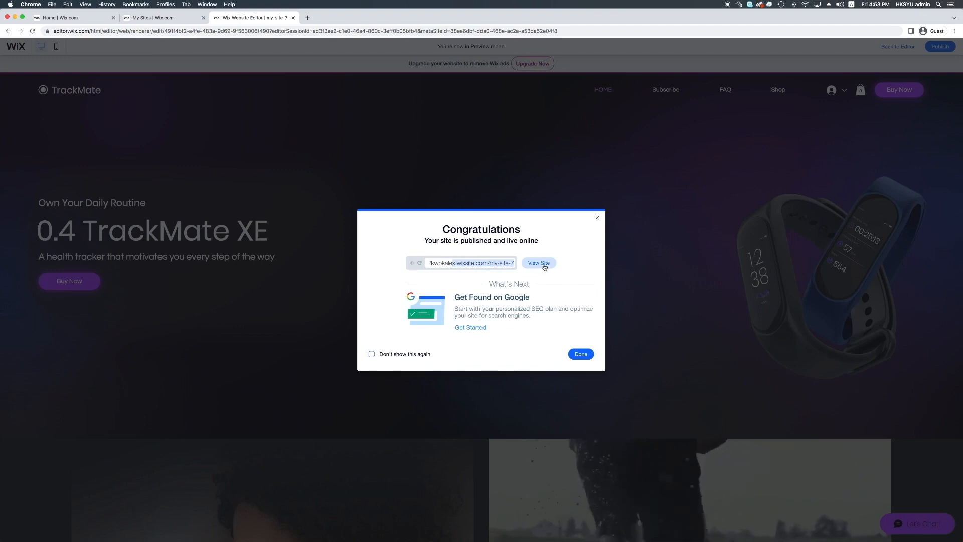
left_click(538, 266)
scroll(541, 269, "down", 20)
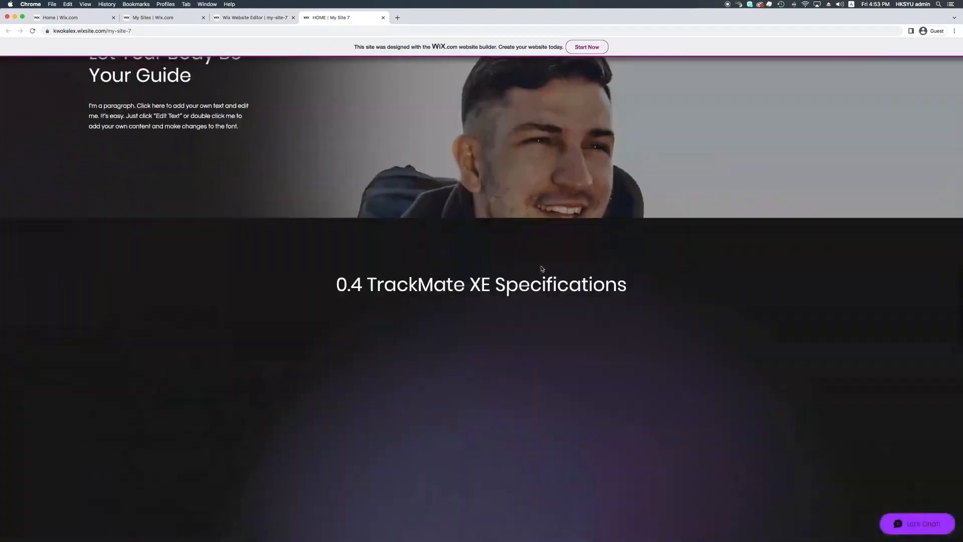
scroll(542, 269, "up", 20)
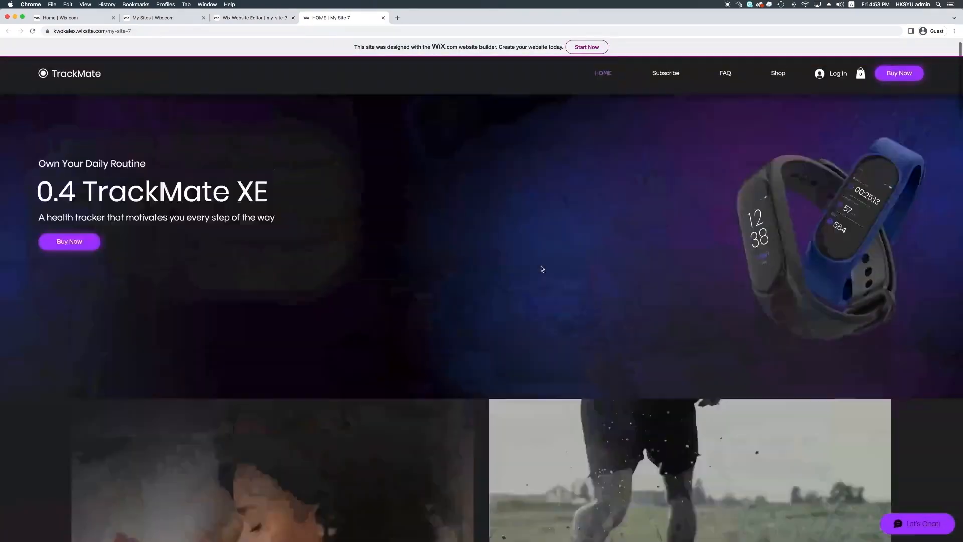
left_click(255, 18)
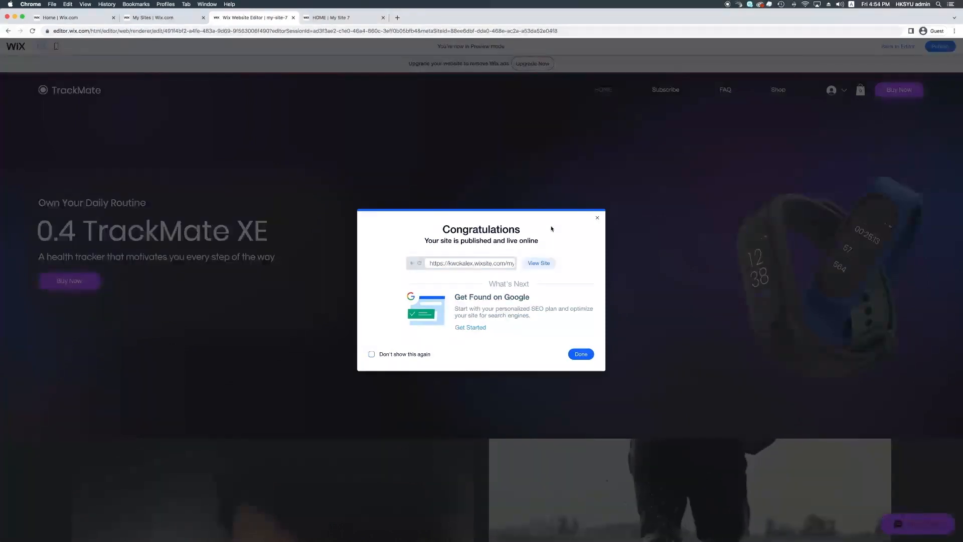
left_click(597, 220)
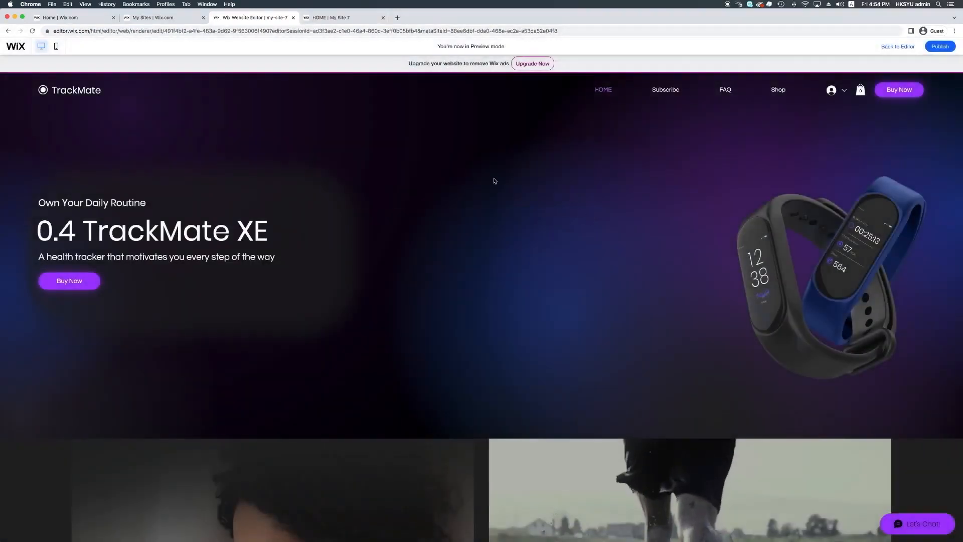
Go to the site's dashboard and open its website settings to review the site name and address
mouse_move(2, 50)
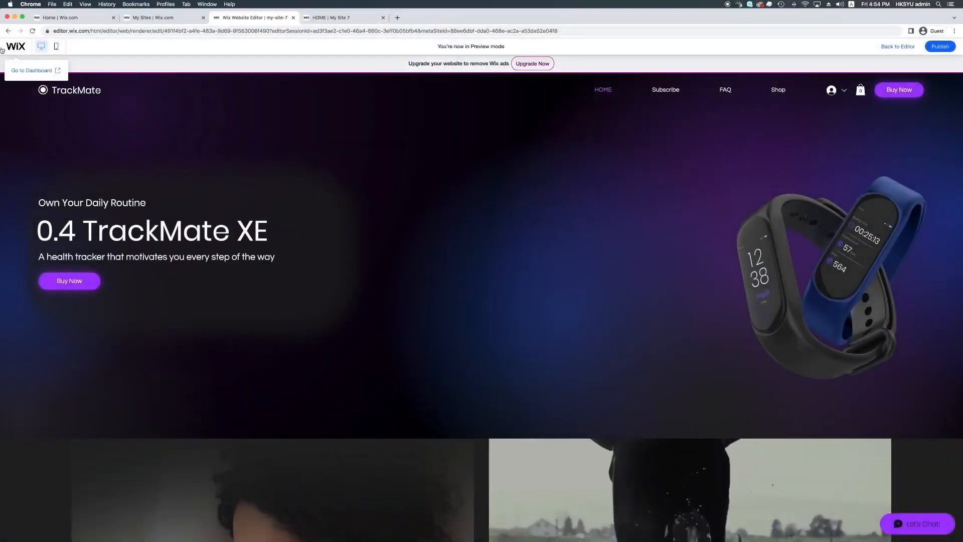
left_click(31, 70)
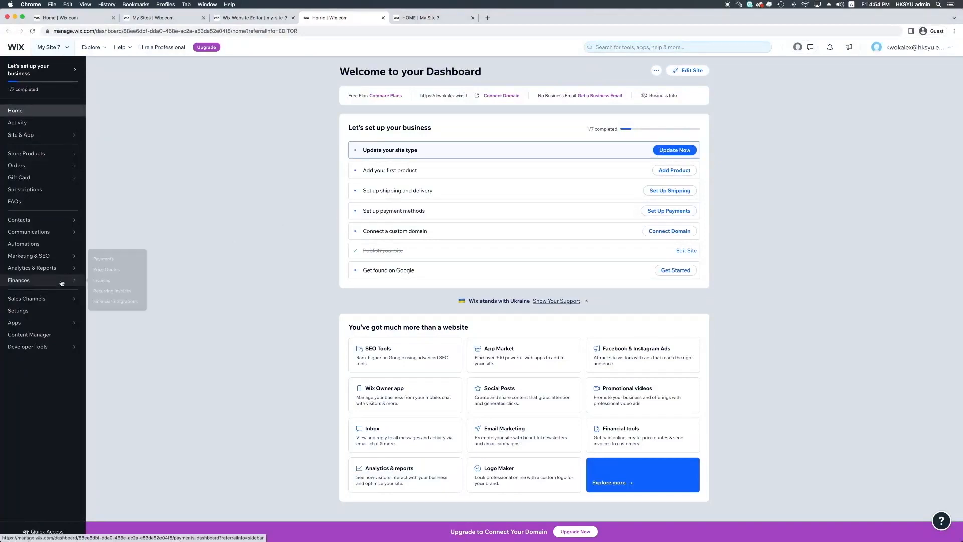
left_click(38, 312)
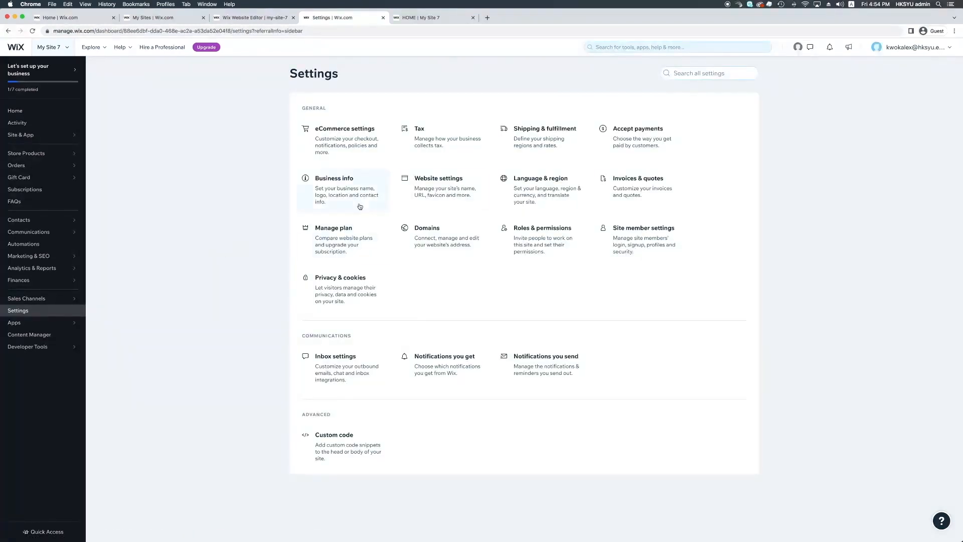
left_click(452, 181)
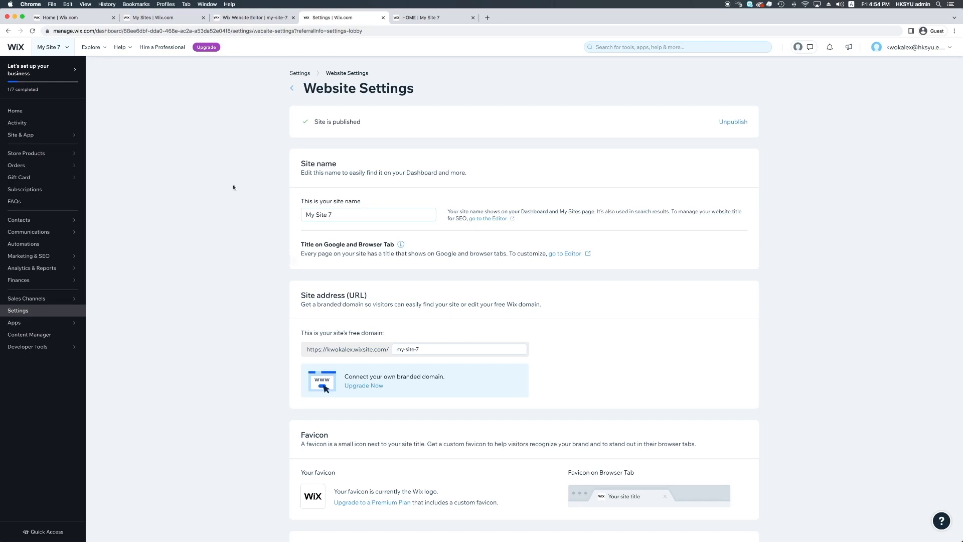
Go to the My Sites overview and locate My Site 7 with its published address
left_click(52, 50)
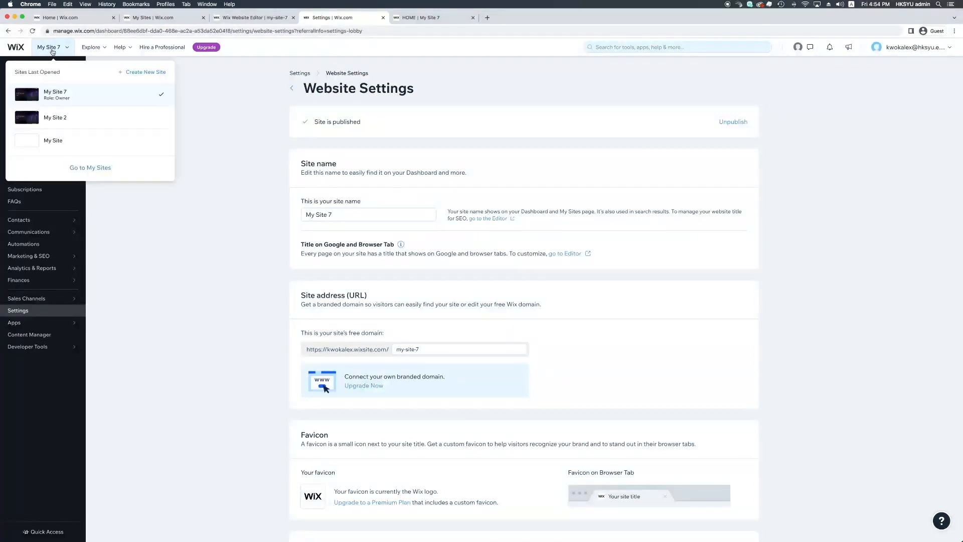
left_click(89, 169)
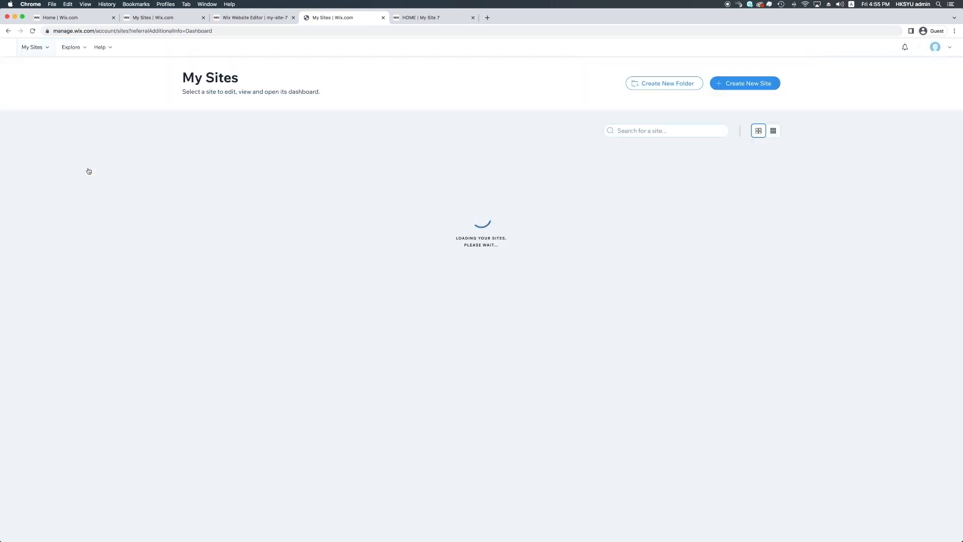
mouse_move(217, 256)
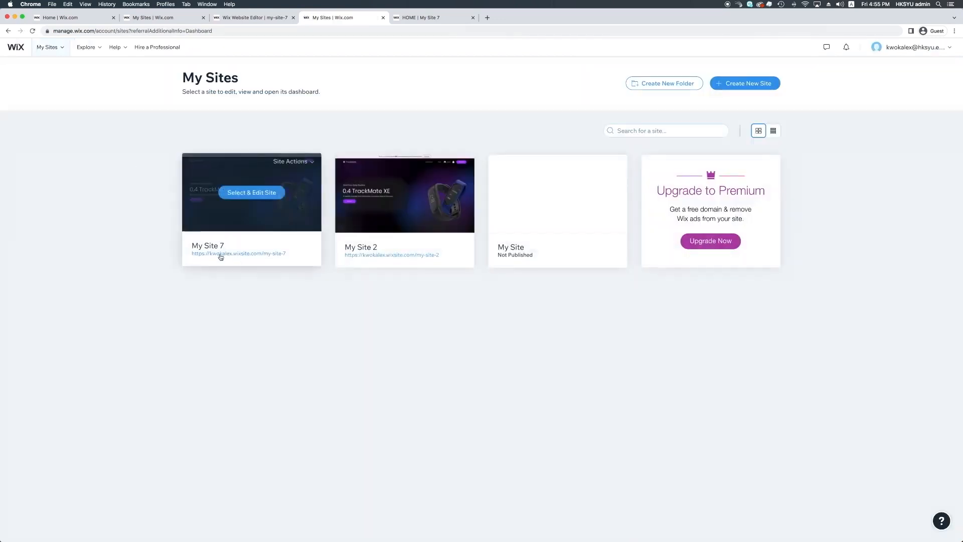